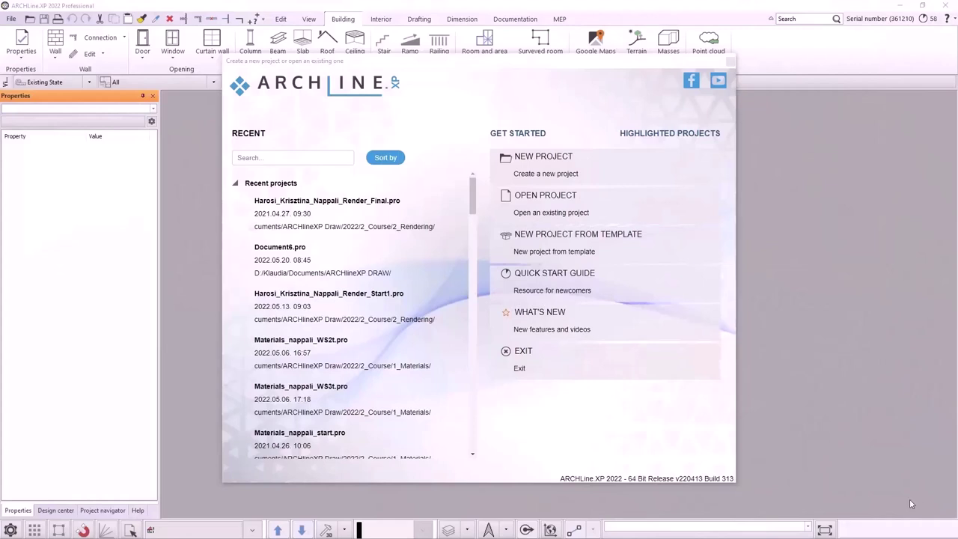
Open the project 01_kozepfoku_konyha_tervezes.pro from the "5_Kitchen, storage furniture" folder inside 2_Course.
click(557, 210)
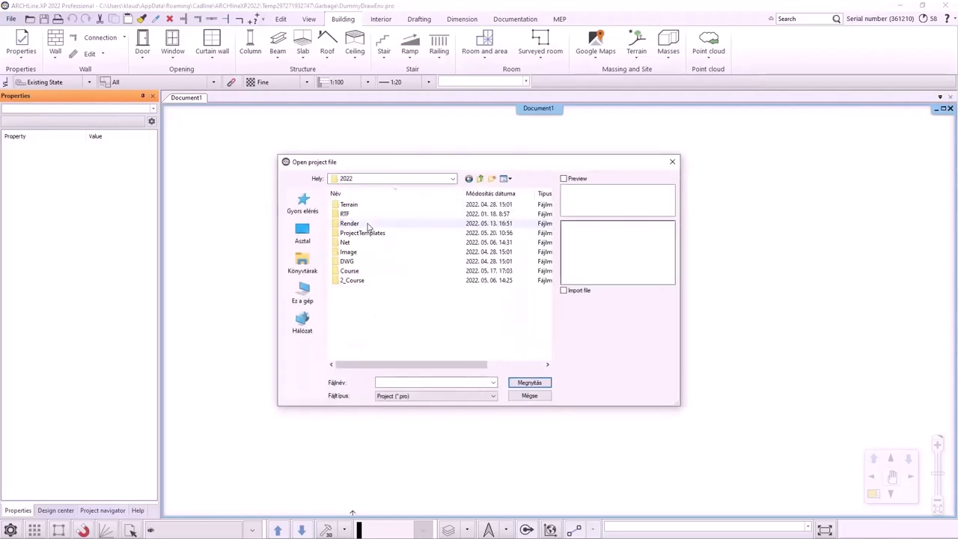
double_click(359, 281)
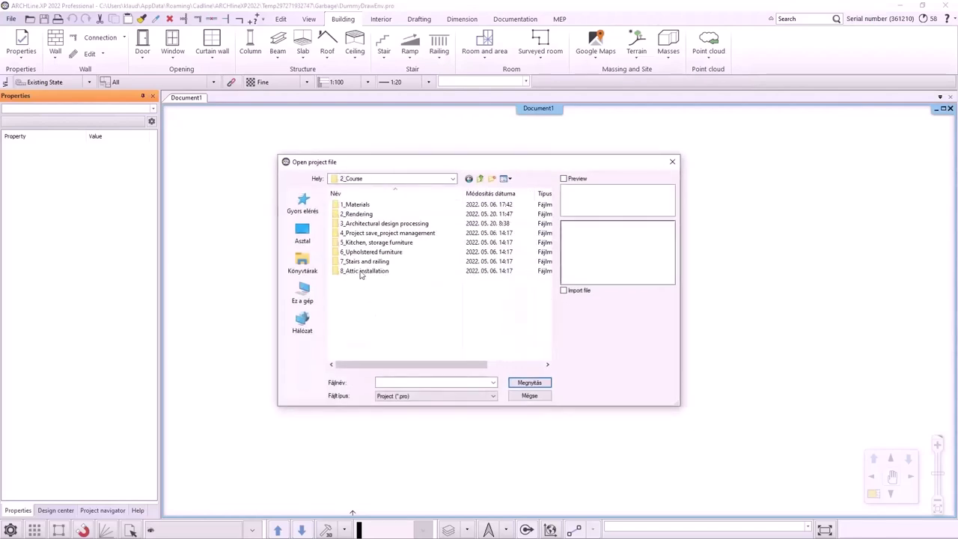
double_click(369, 242)
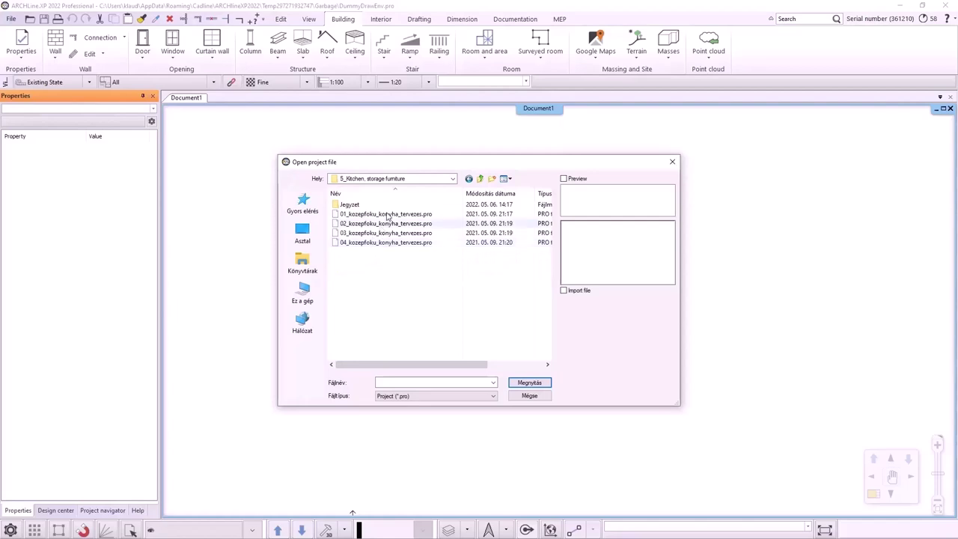
click(387, 214)
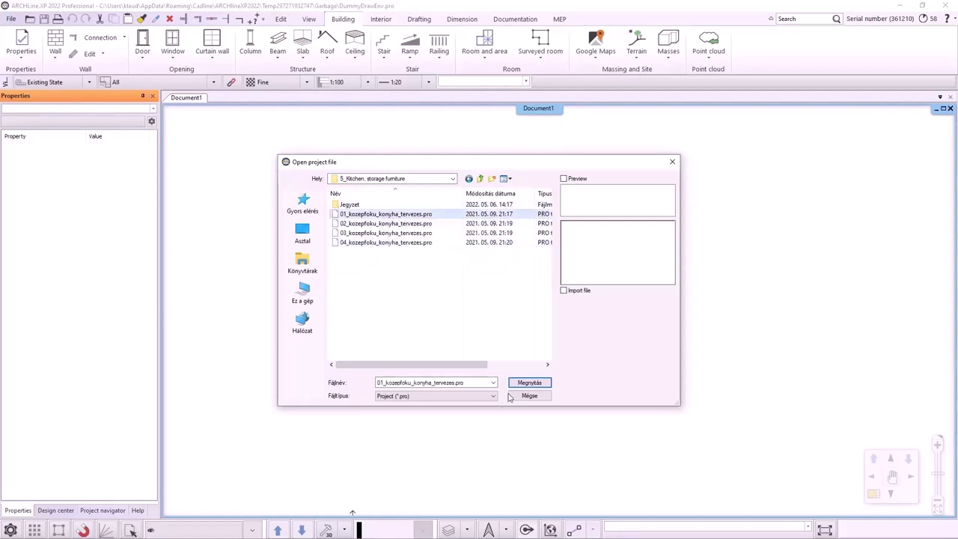
click(530, 383)
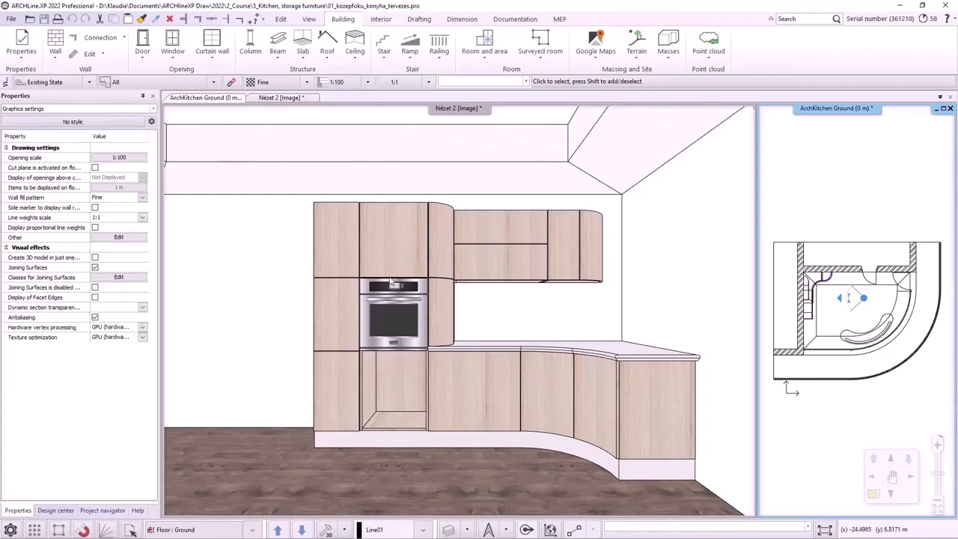
Divide the open compartment below the oven in the tall oven unit with a single horizontal, division-only divider at 50%.
click(394, 321)
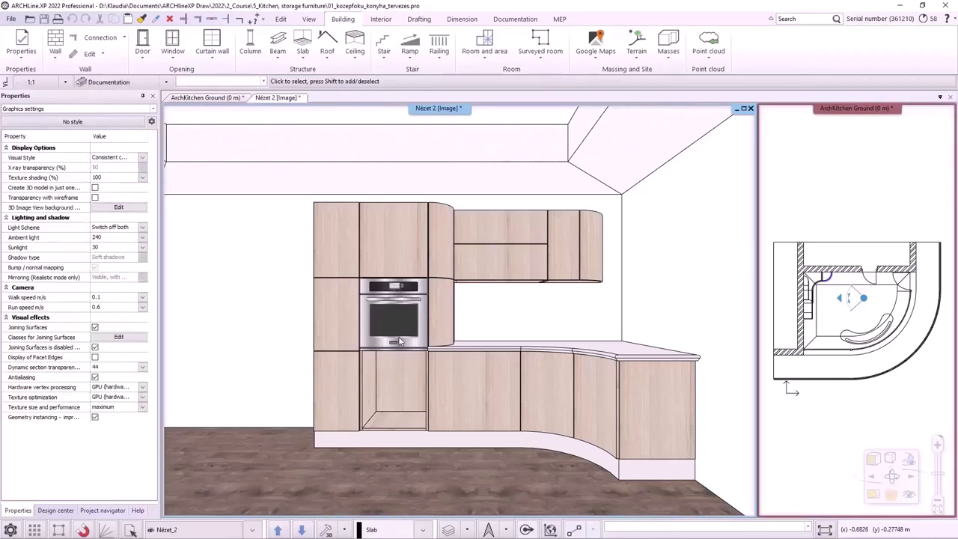
double_click(399, 341)
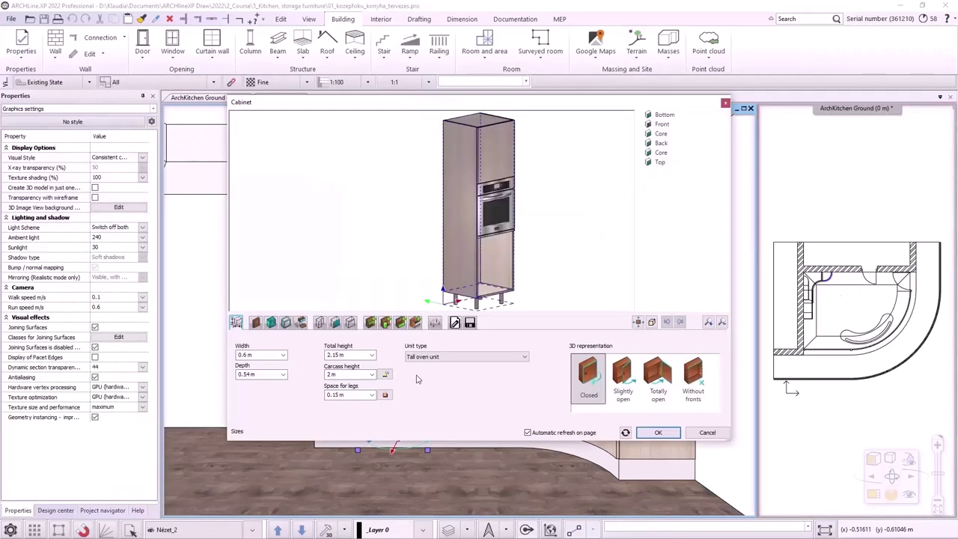
click(662, 125)
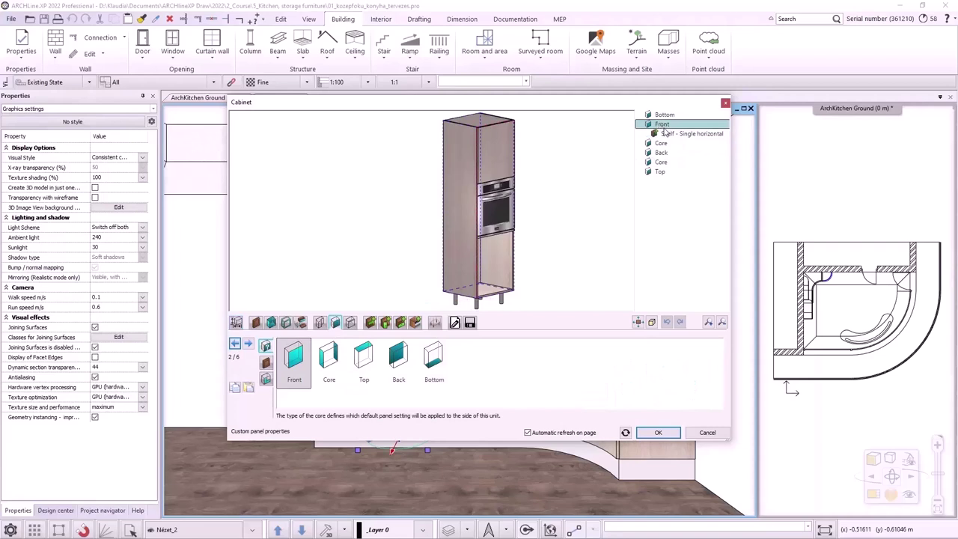
click(668, 134)
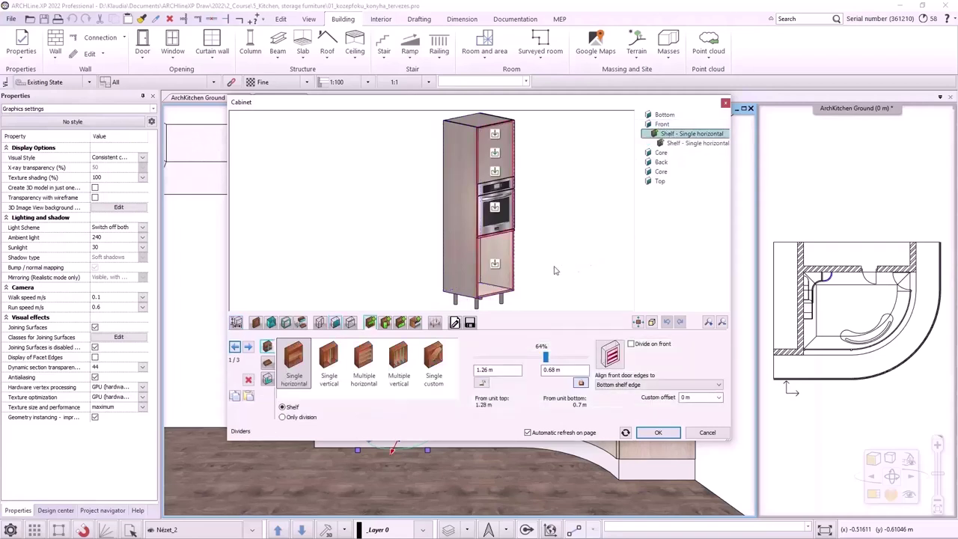
click(495, 267)
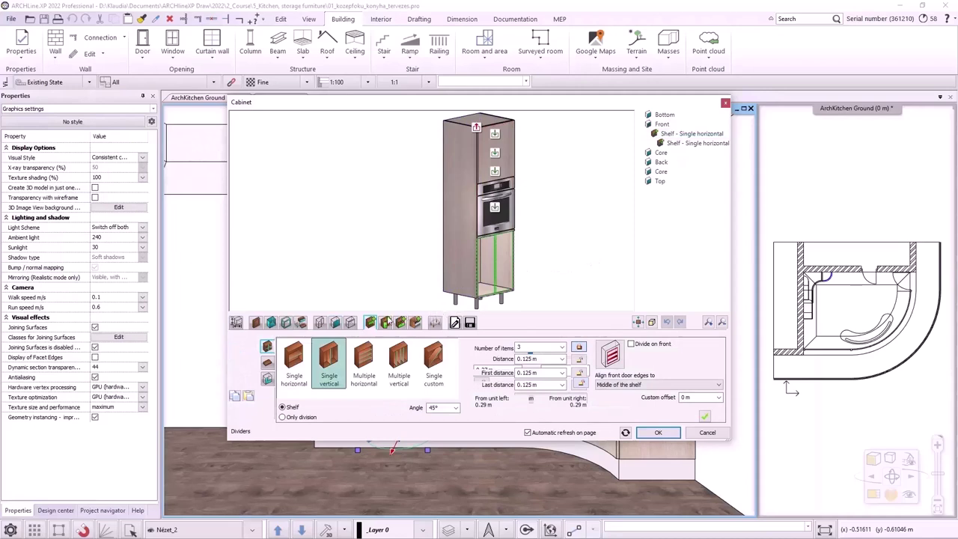
click(292, 363)
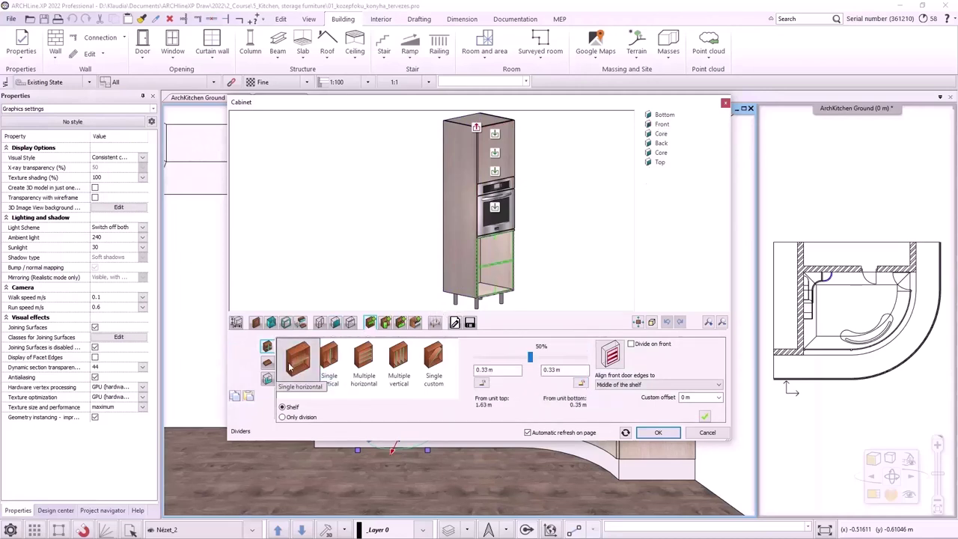
click(284, 417)
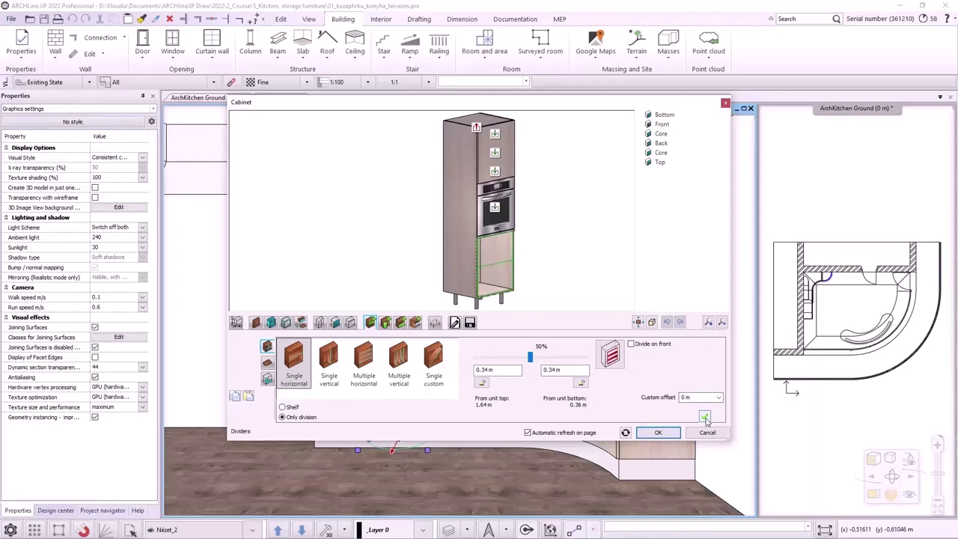
click(623, 358)
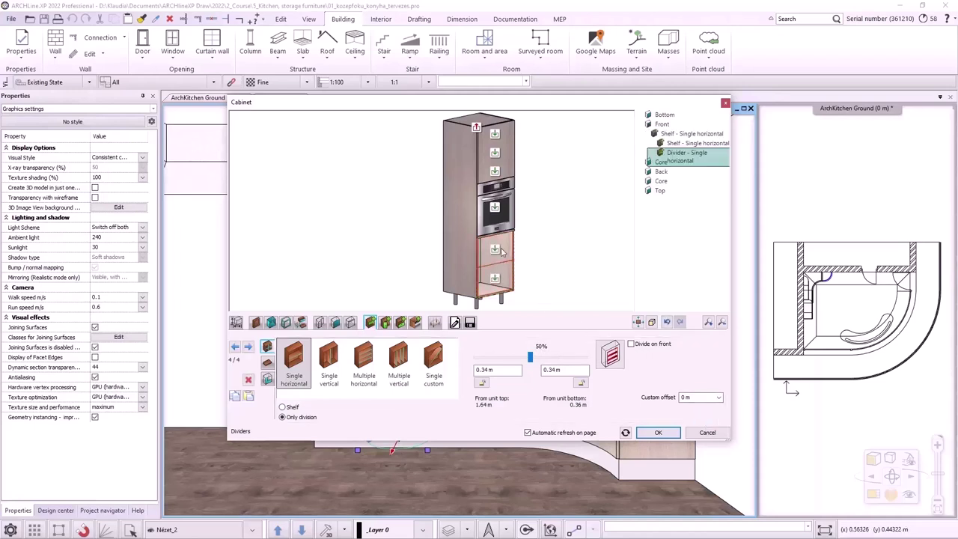
Add a full-overlay single drawer with front to the compartment directly below the oven.
click(401, 322)
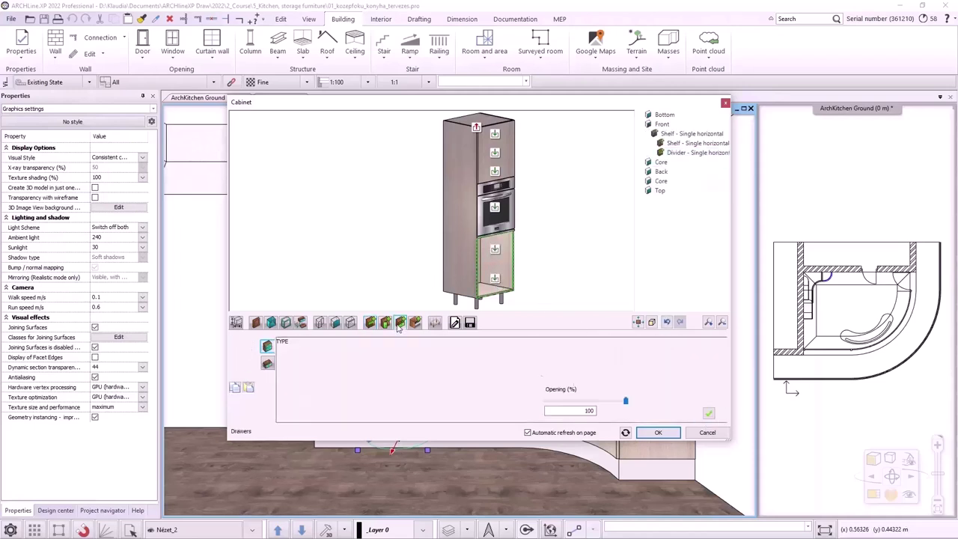
click(368, 361)
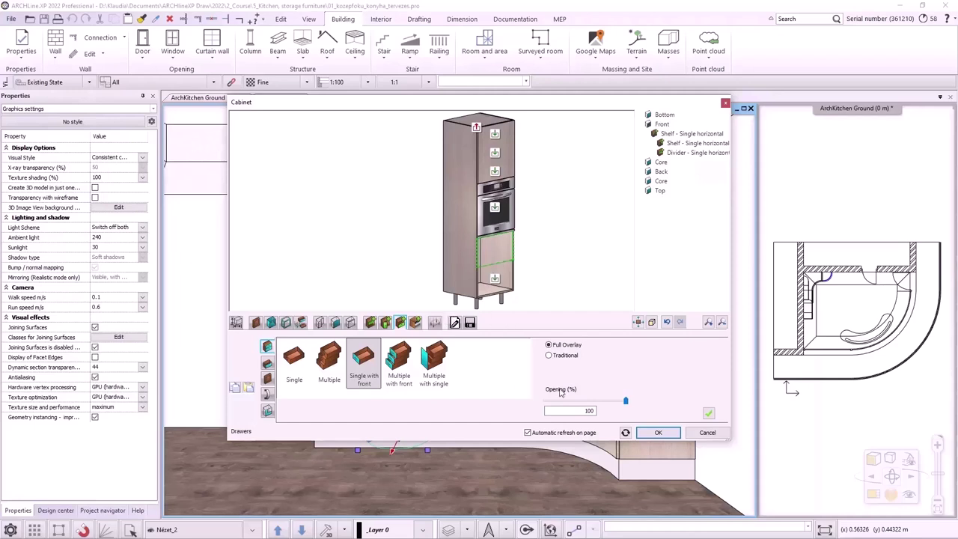
click(710, 414)
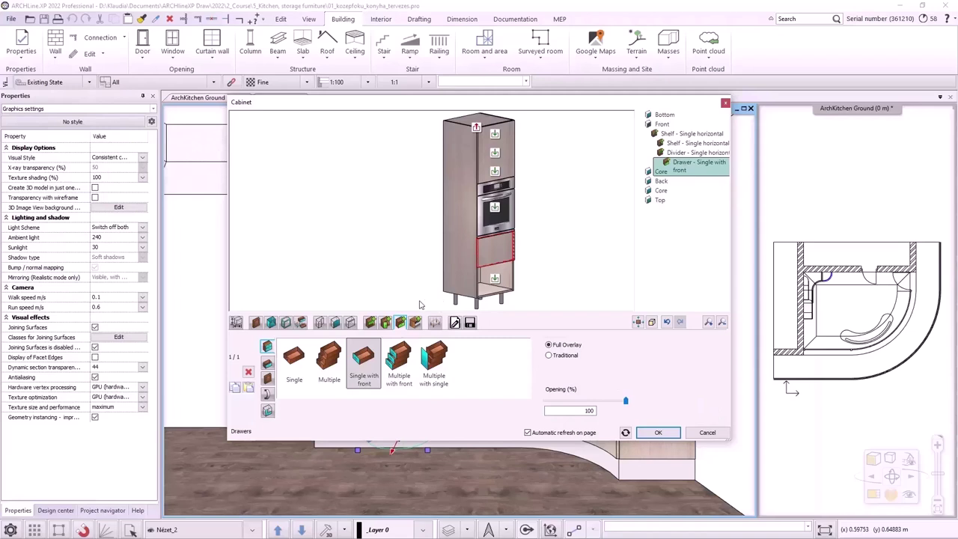
Override the default front of the drawer below the oven with the Wood_wenge front.
click(267, 380)
click(289, 347)
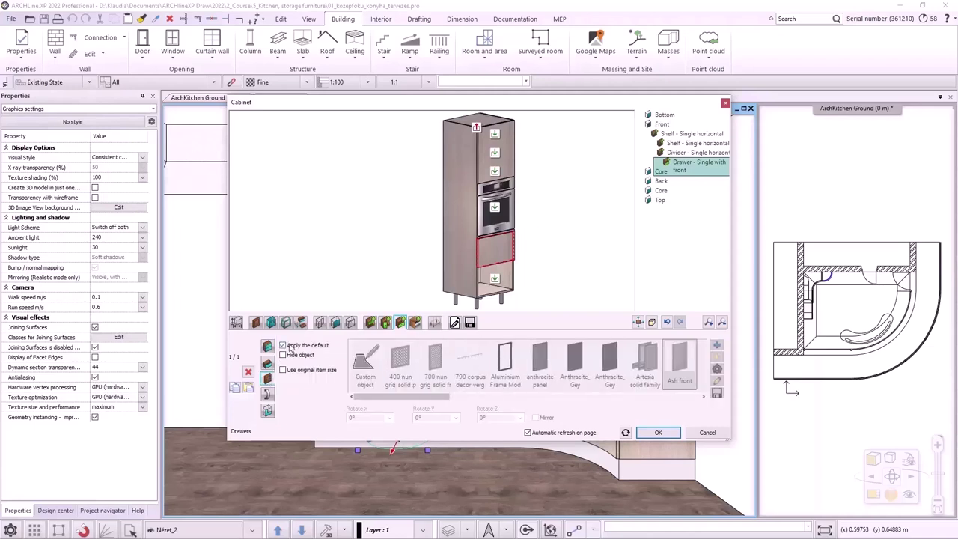
click(284, 345)
scroll(389, 367, down, 10)
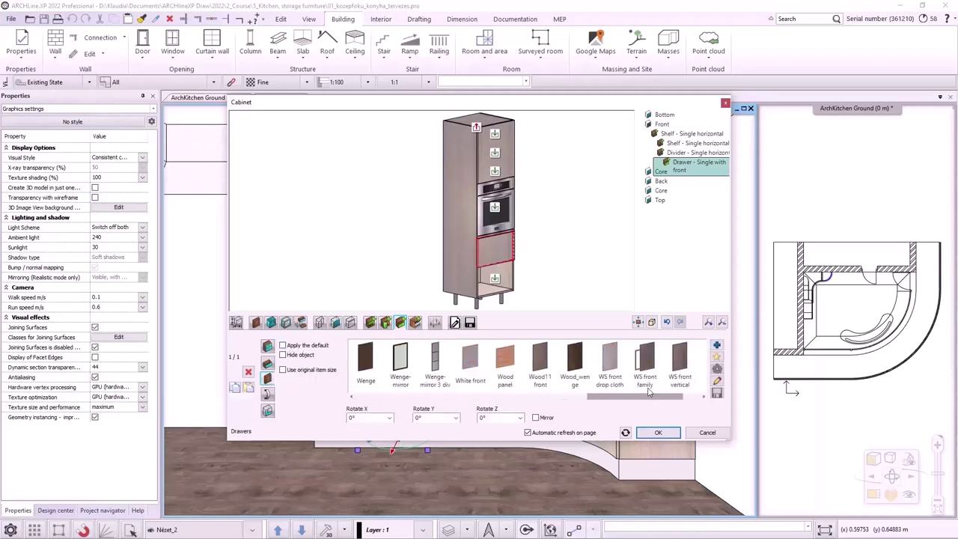
click(555, 372)
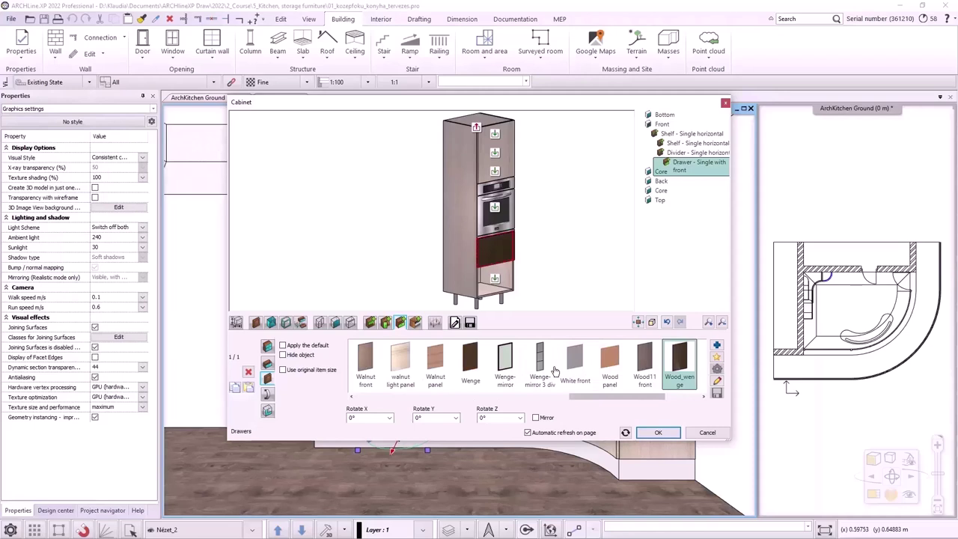
Add a full-overlay single drawer with front to the lowest compartment and apply the oven unit changes.
click(491, 287)
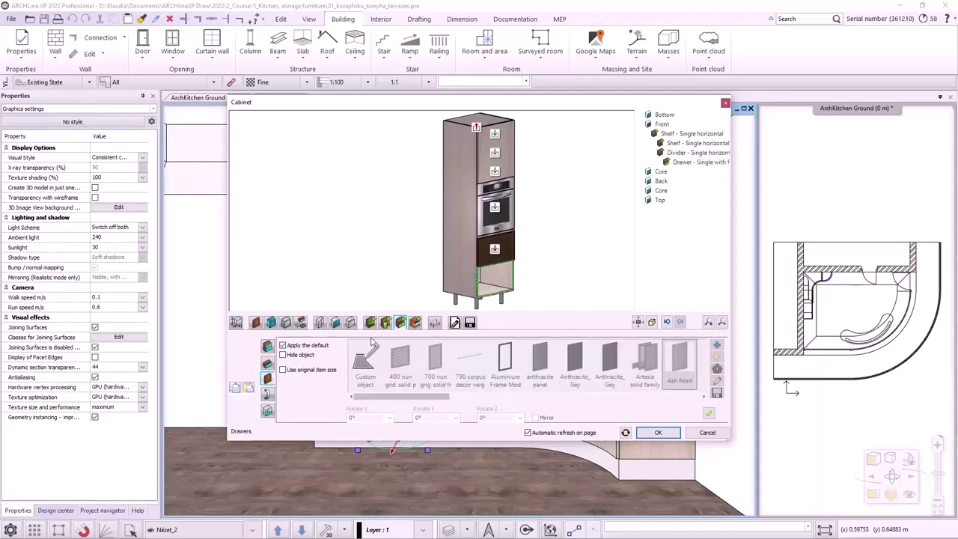
click(268, 347)
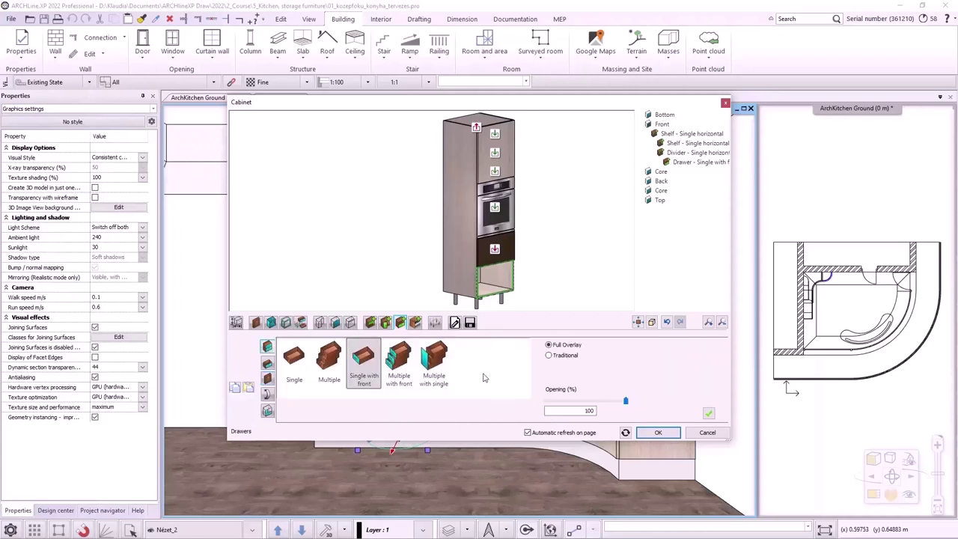
click(708, 413)
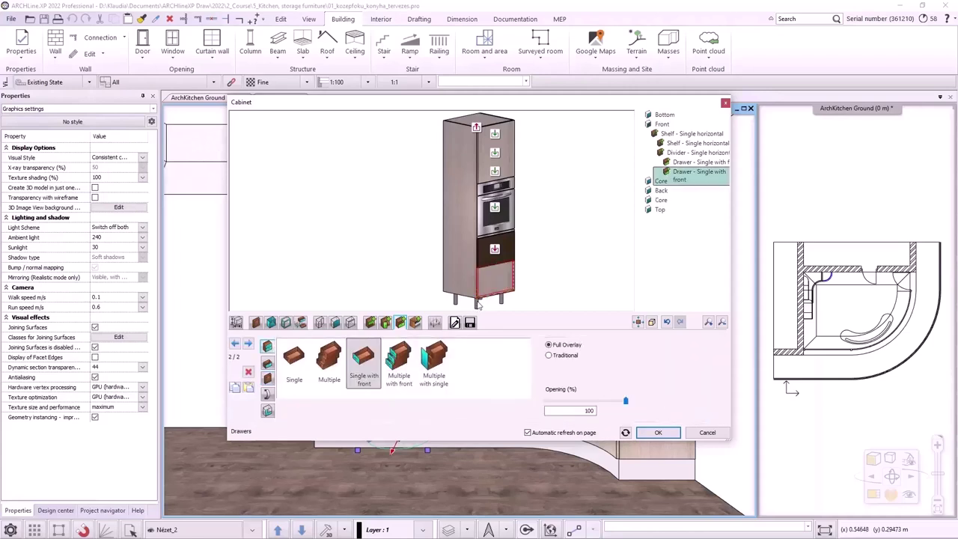
click(659, 433)
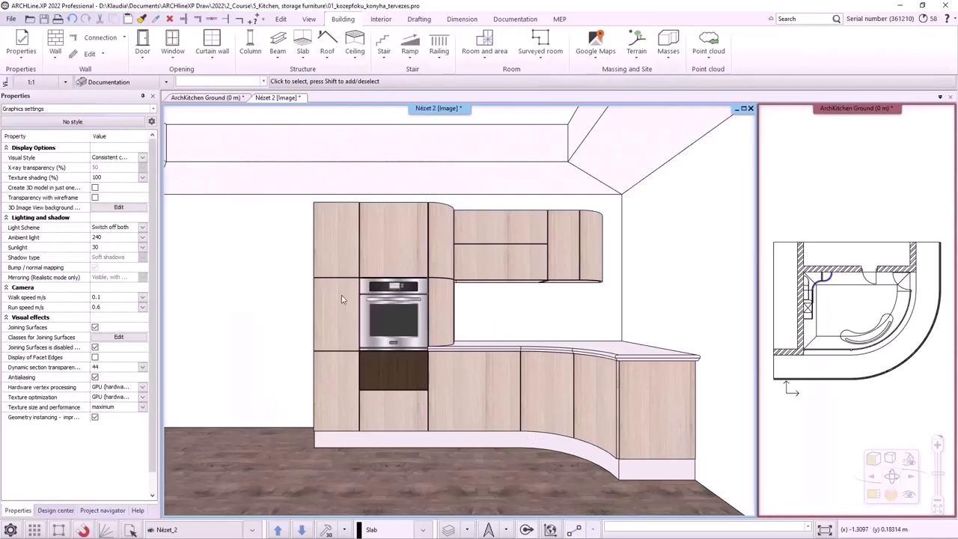
Override the default front of the uppermost door on the tall unit beside the oven with Wood_wenge and apply it.
click(355, 337)
click(365, 334)
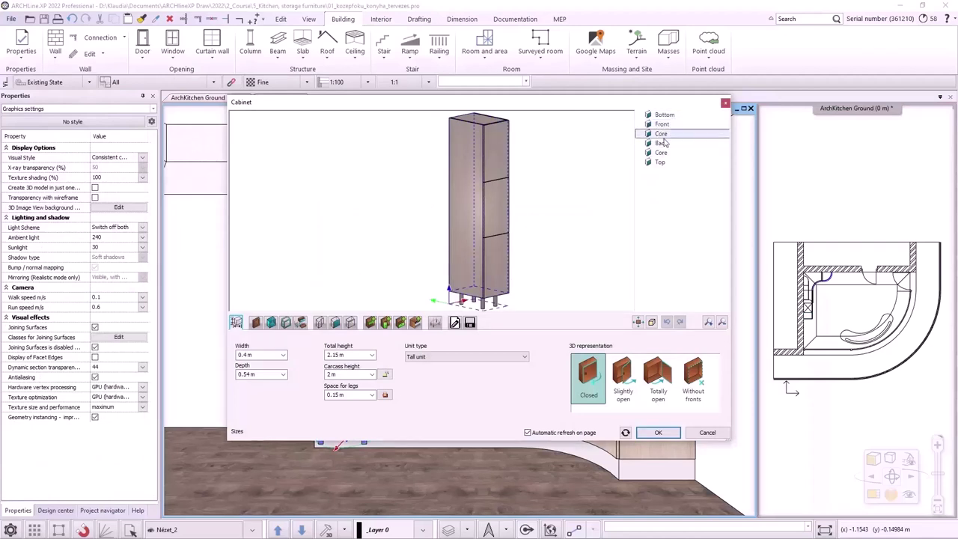
click(497, 145)
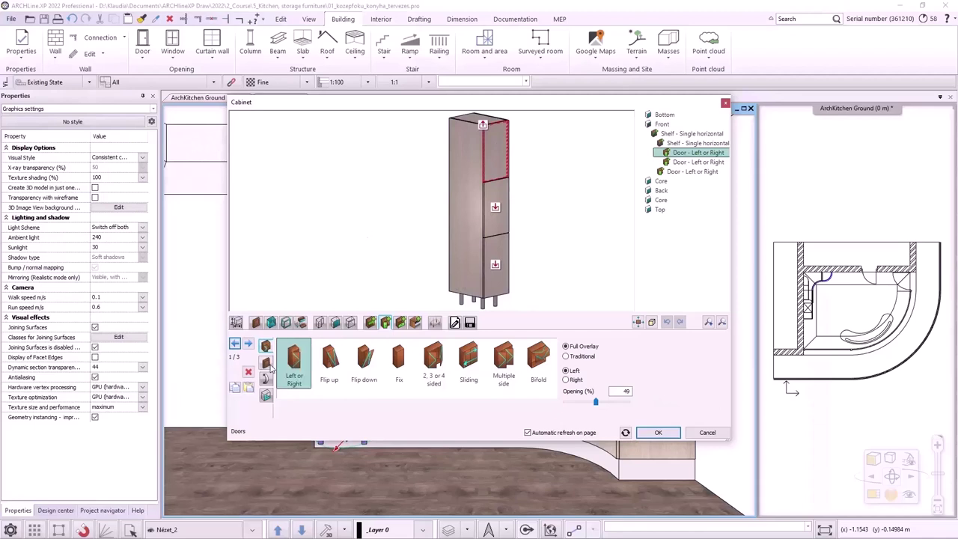
click(268, 363)
click(286, 343)
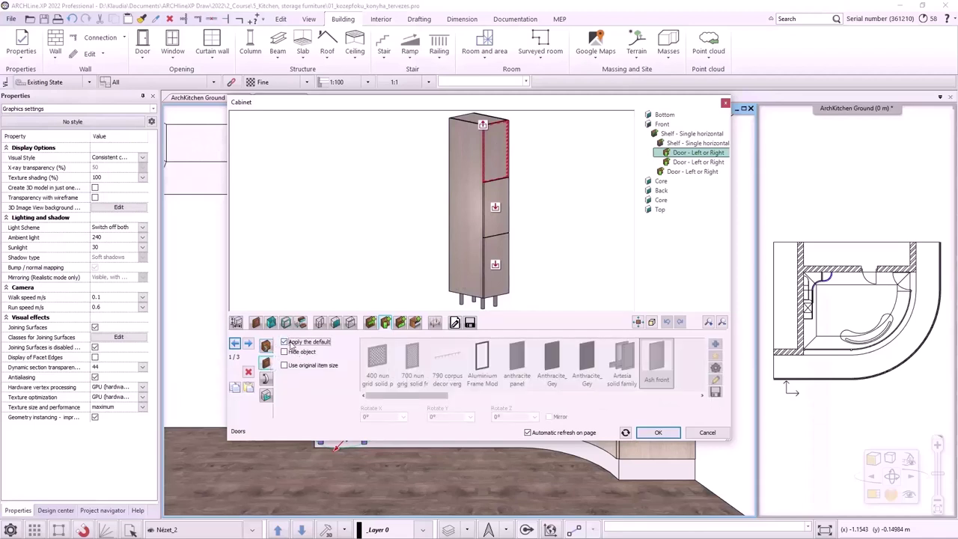
drag(578, 399, 673, 395)
click(482, 360)
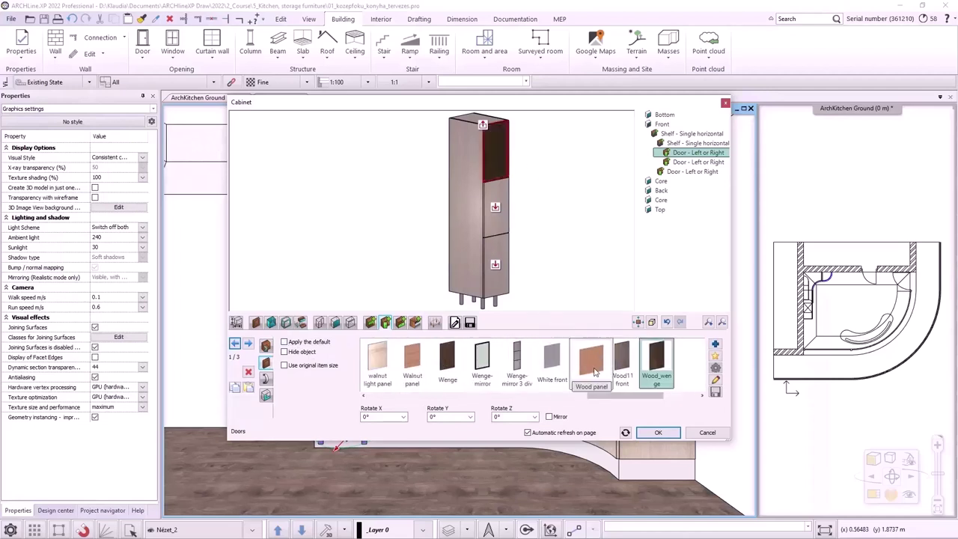
click(658, 433)
Override the default front of the wall unit's lower flip-up door with Wood_wenge and apply it.
click(500, 256)
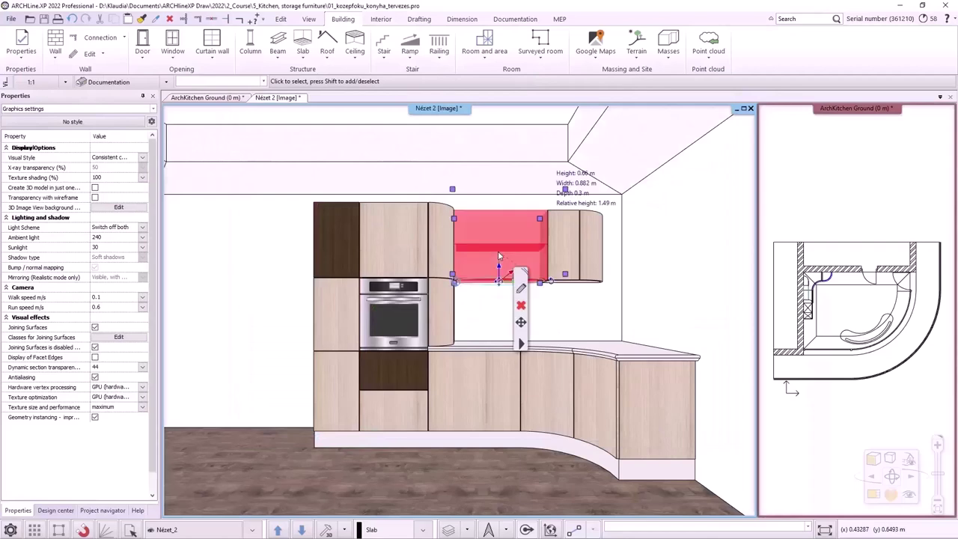
click(521, 290)
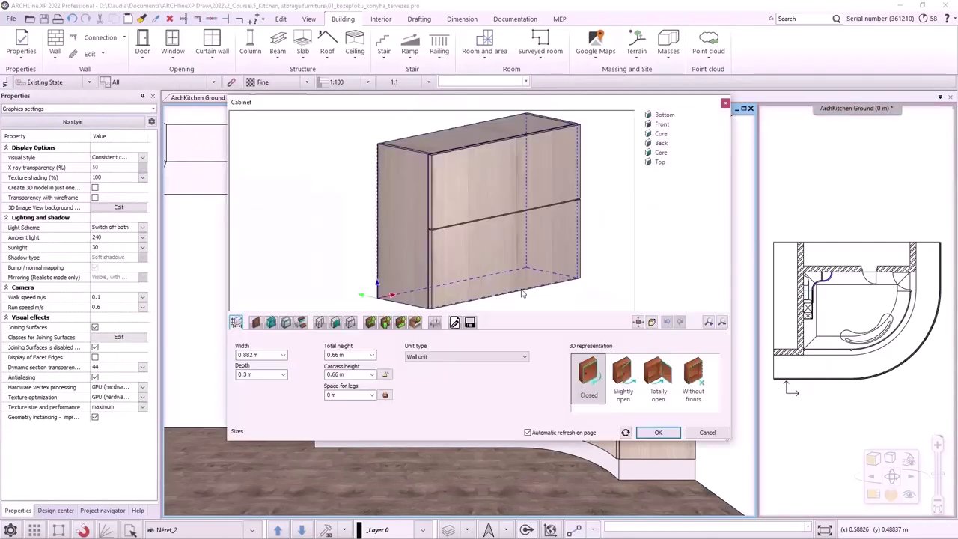
click(489, 262)
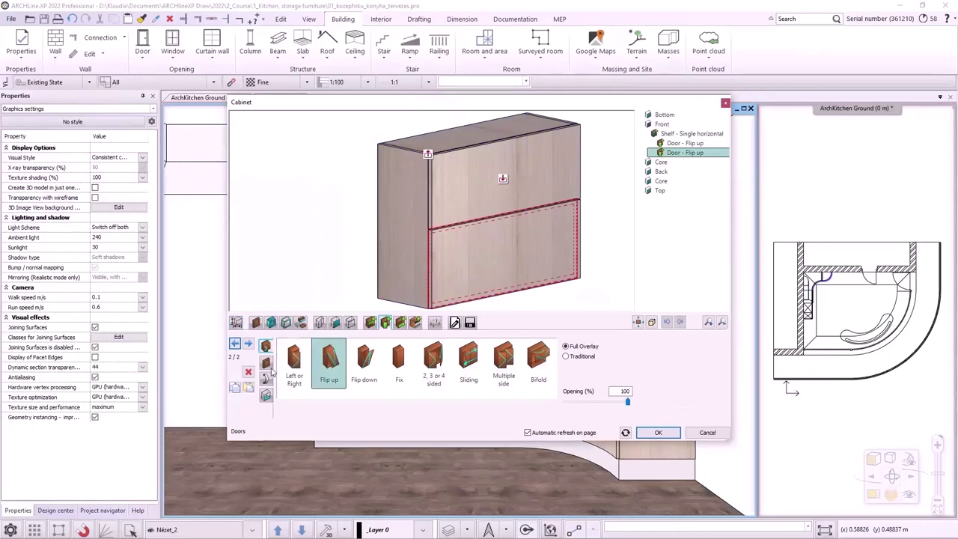
click(266, 364)
click(378, 386)
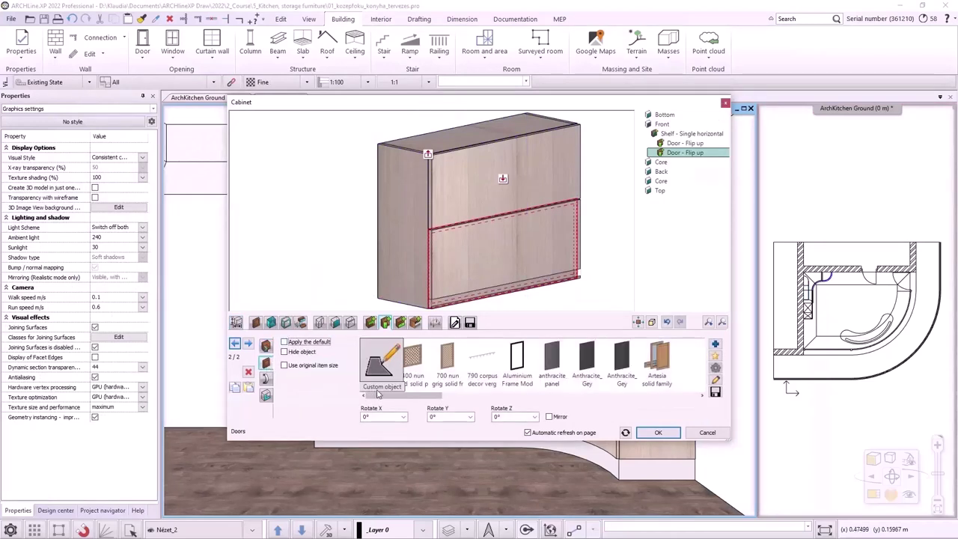
scroll(378, 394, down, 5)
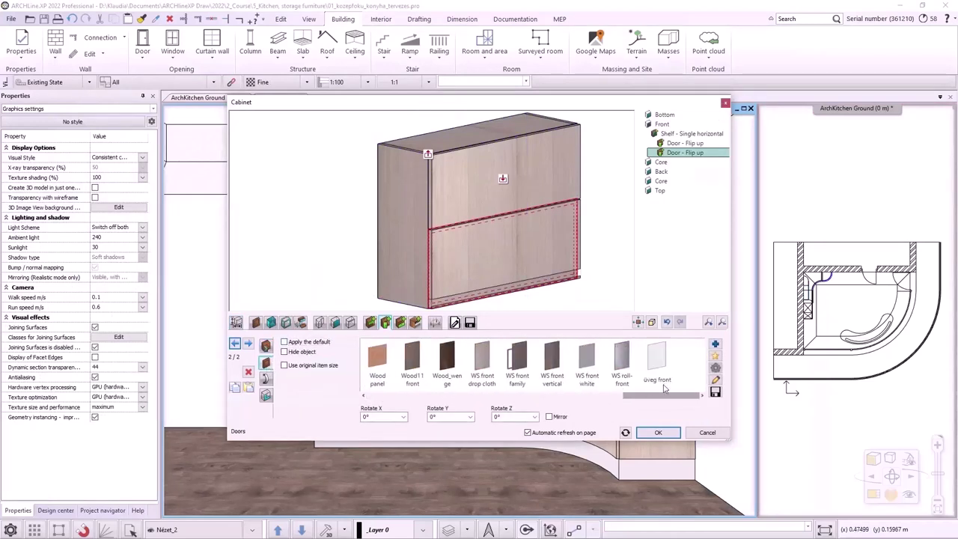
click(442, 372)
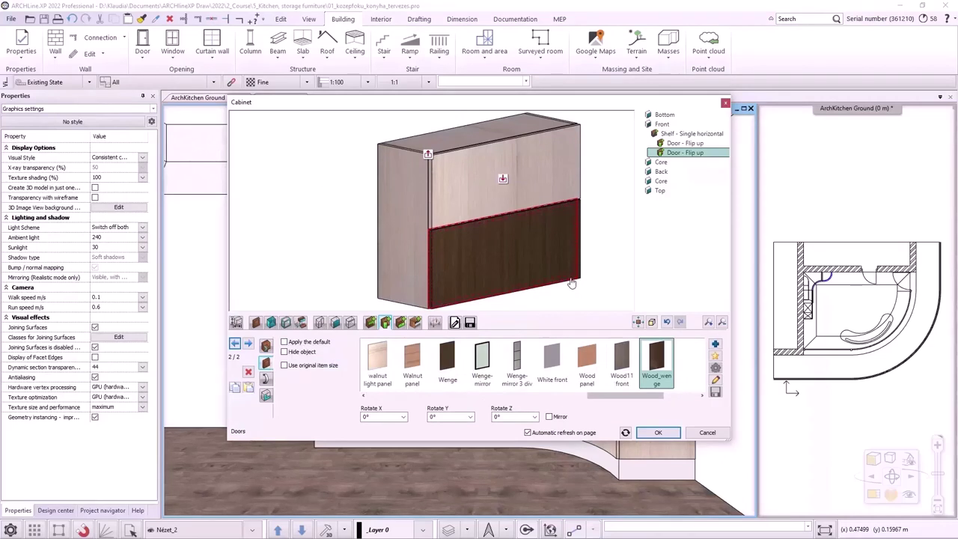
click(670, 434)
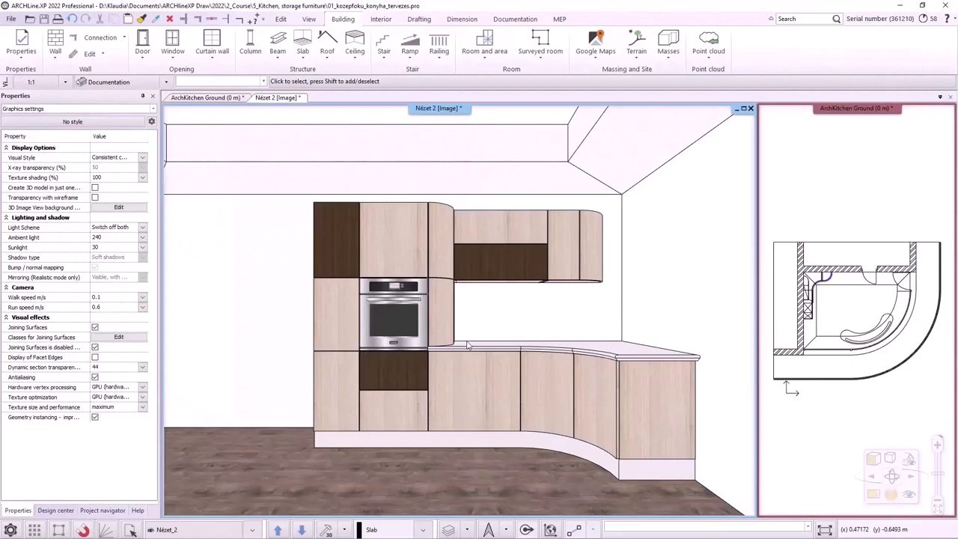
Start a new cabinet door and choose the horizontal1 path for a subtracted profile.
click(386, 18)
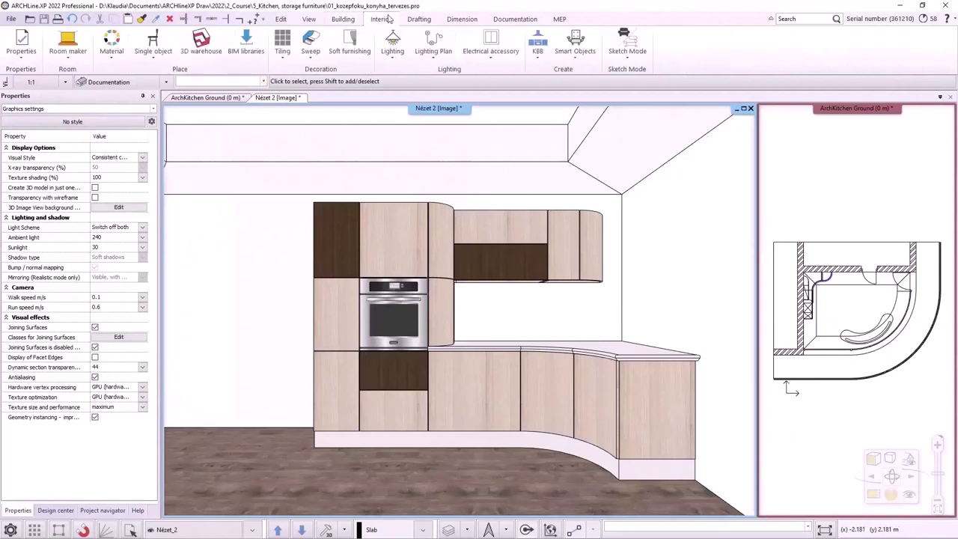
click(539, 52)
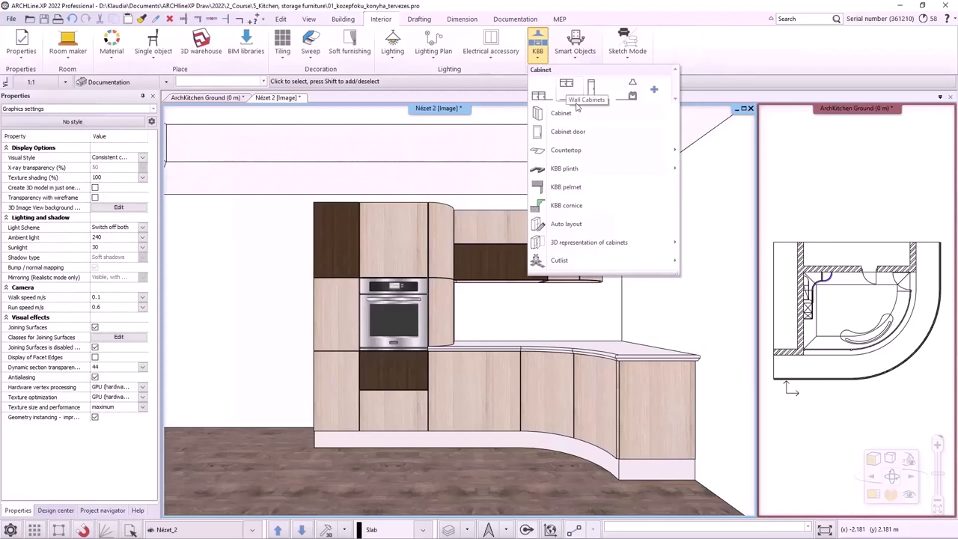
click(569, 131)
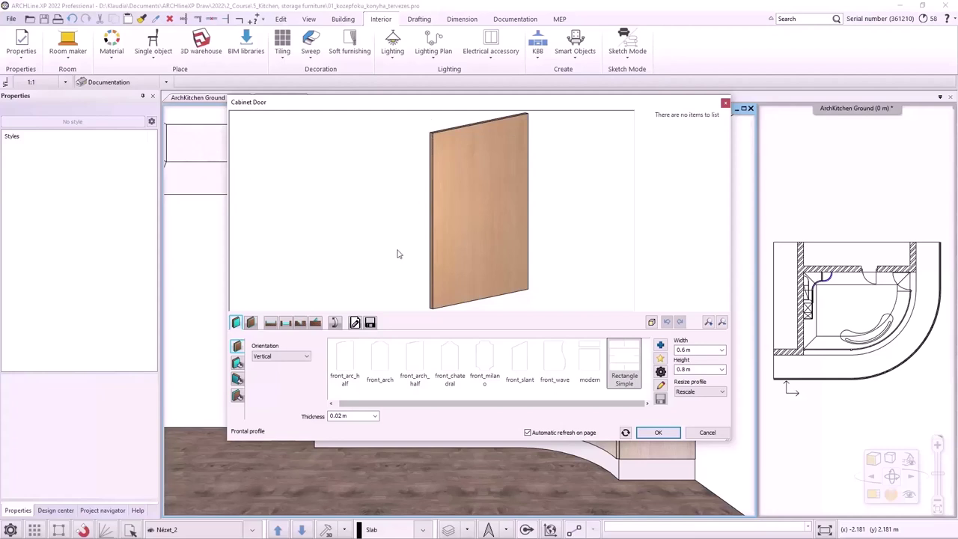
click(300, 322)
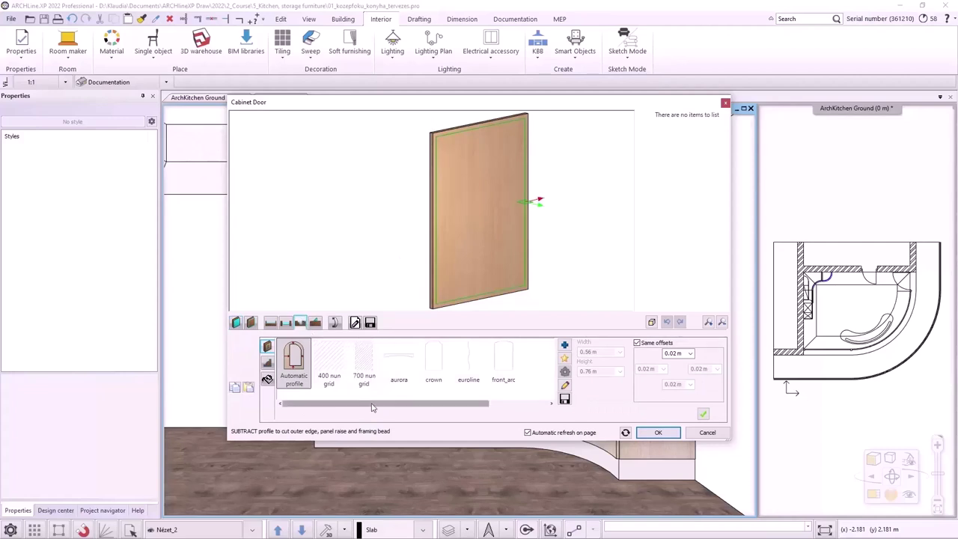
drag(372, 407, 522, 406)
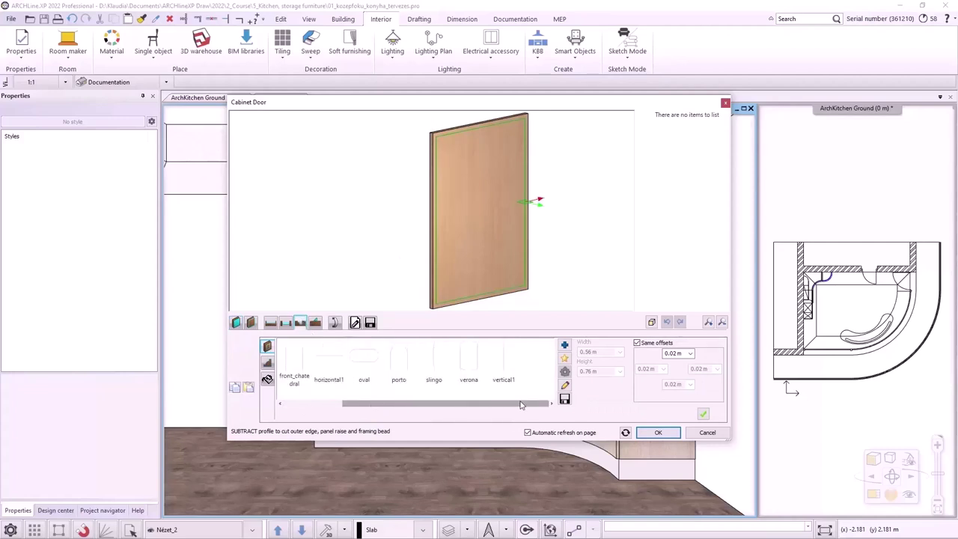
click(330, 361)
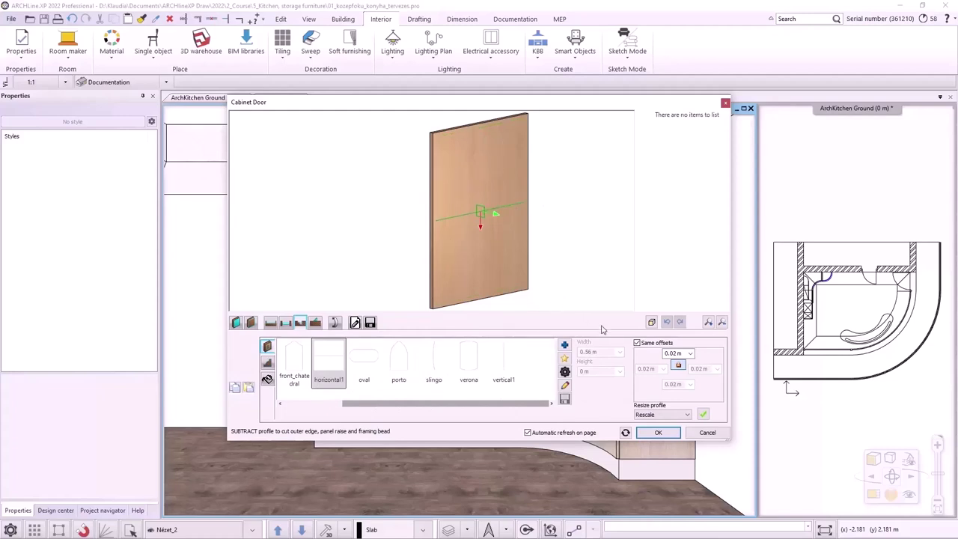
Set the subtraction path's offsets to 0 m and release its lower offset lock to align it with the door's upper edge.
double_click(679, 353)
text(0)
click(638, 343)
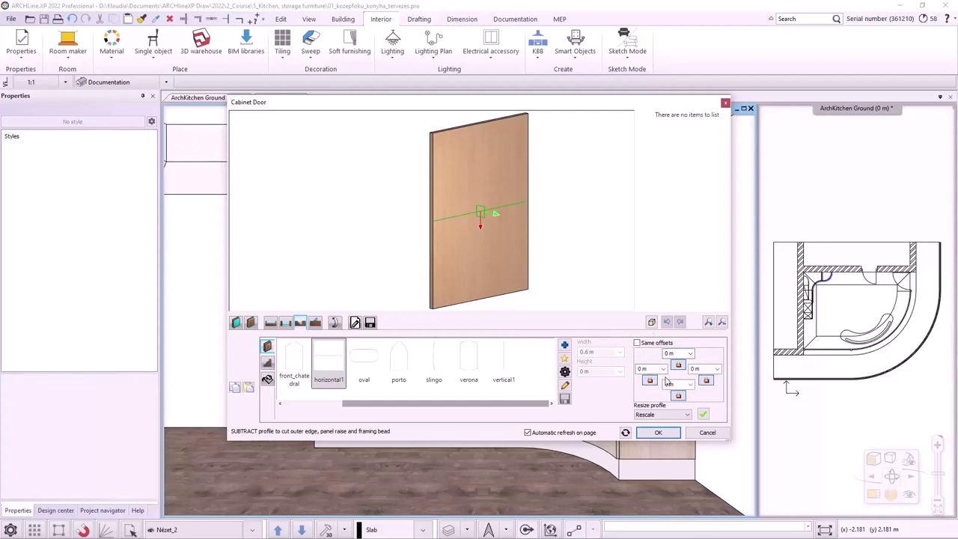
click(679, 396)
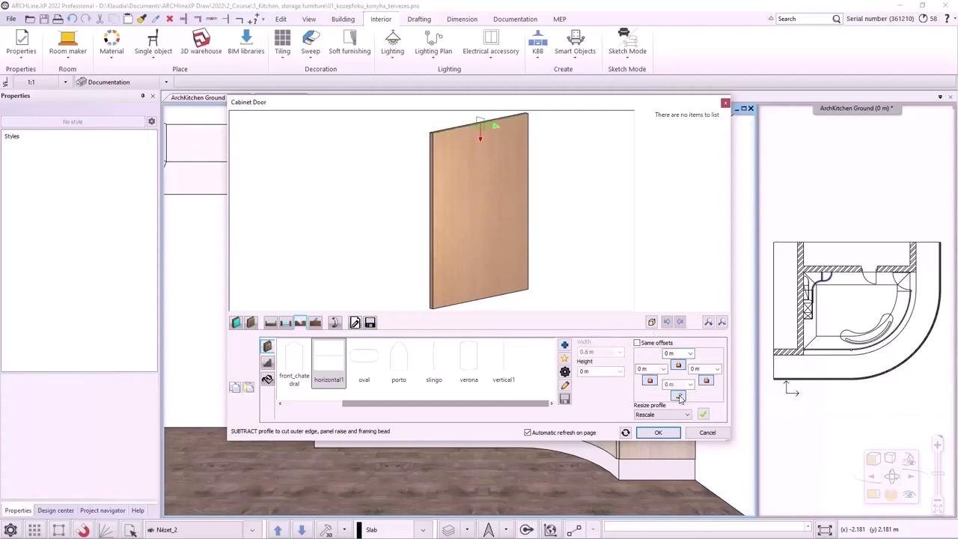
scroll(456, 166, up, 3)
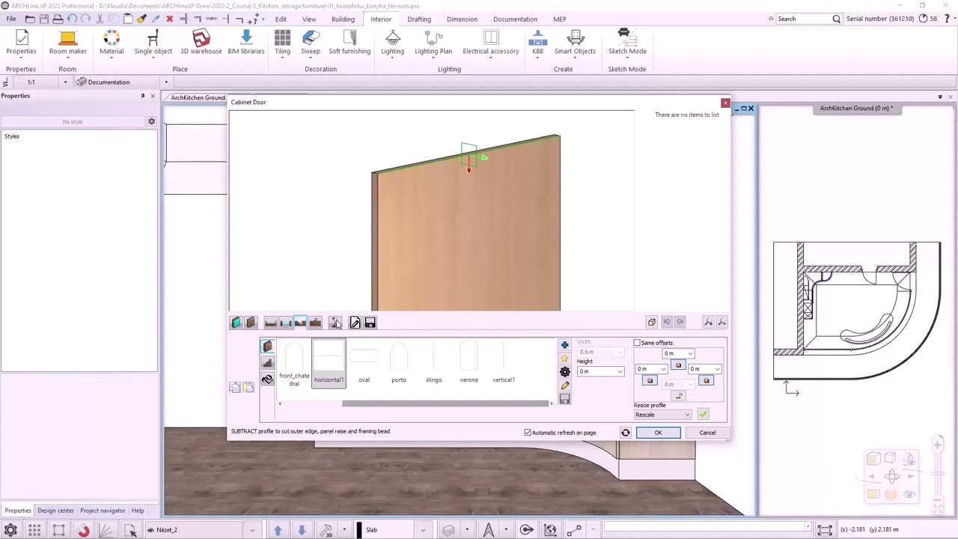
Subtract a Rectangle Simple section, 0.04 m wide and 0.02 m high, from the door's upper edge, with its reference point at the section's corner.
click(268, 364)
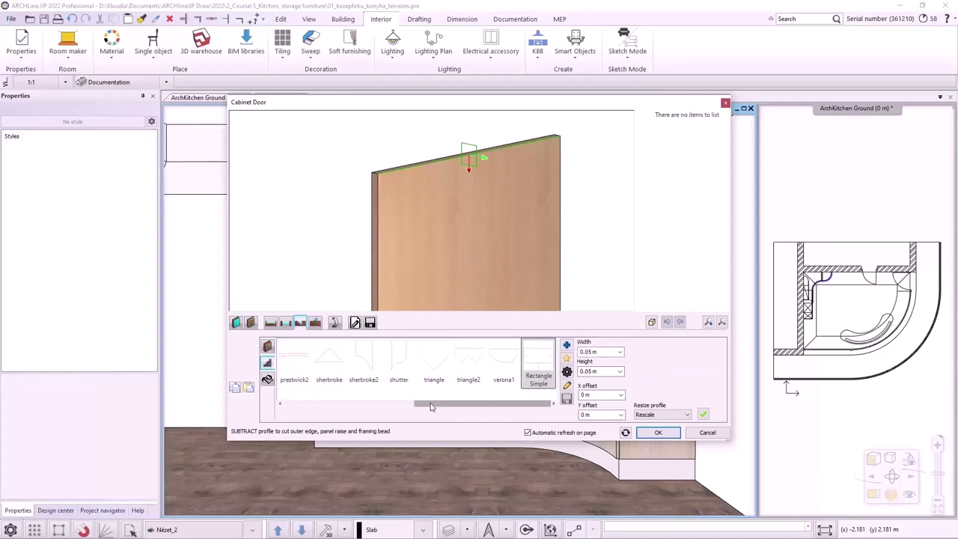
click(387, 404)
drag(387, 411, 504, 414)
click(590, 370)
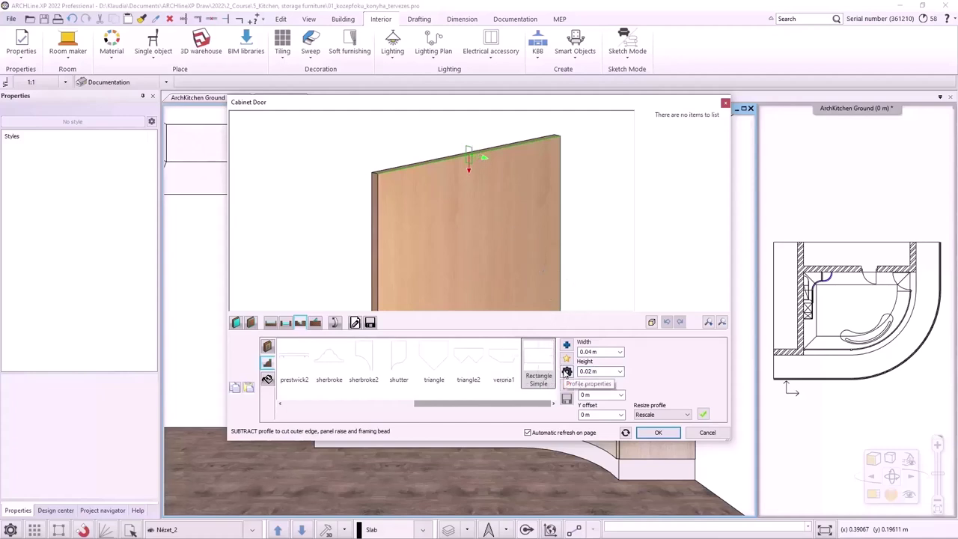
click(567, 372)
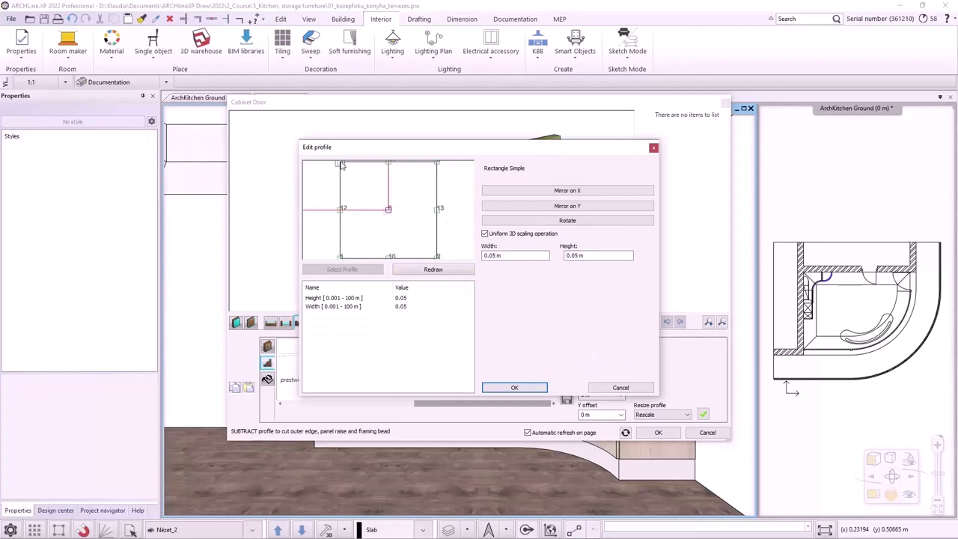
click(530, 391)
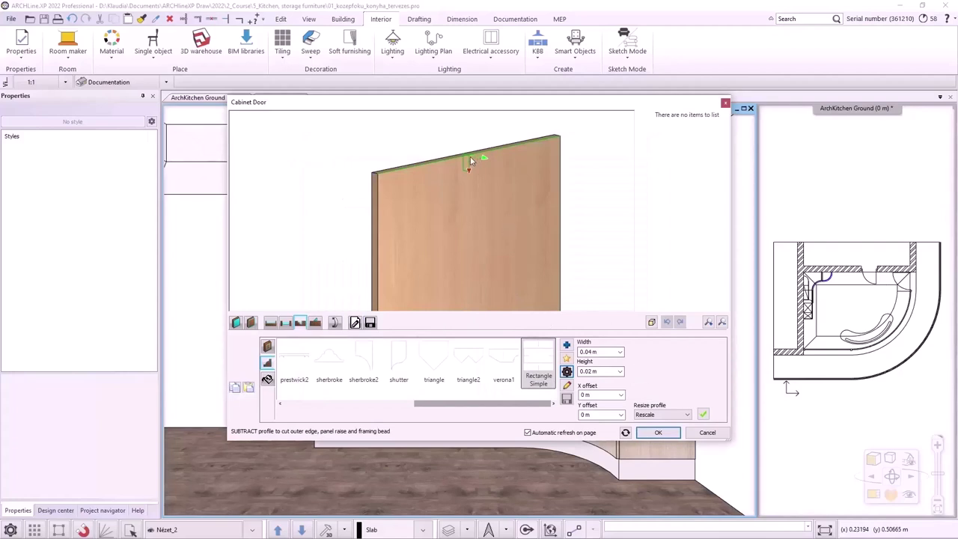
scroll(463, 176, up, 2)
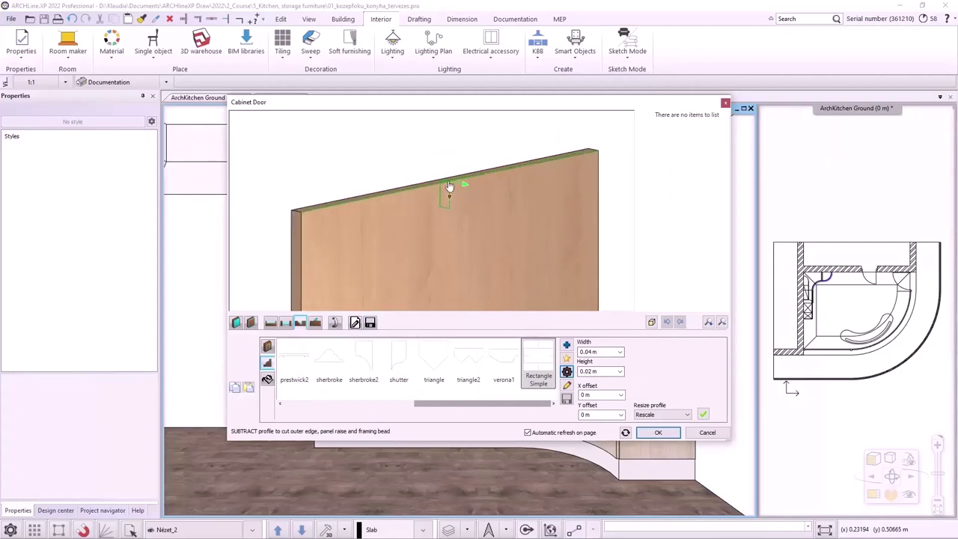
click(450, 186)
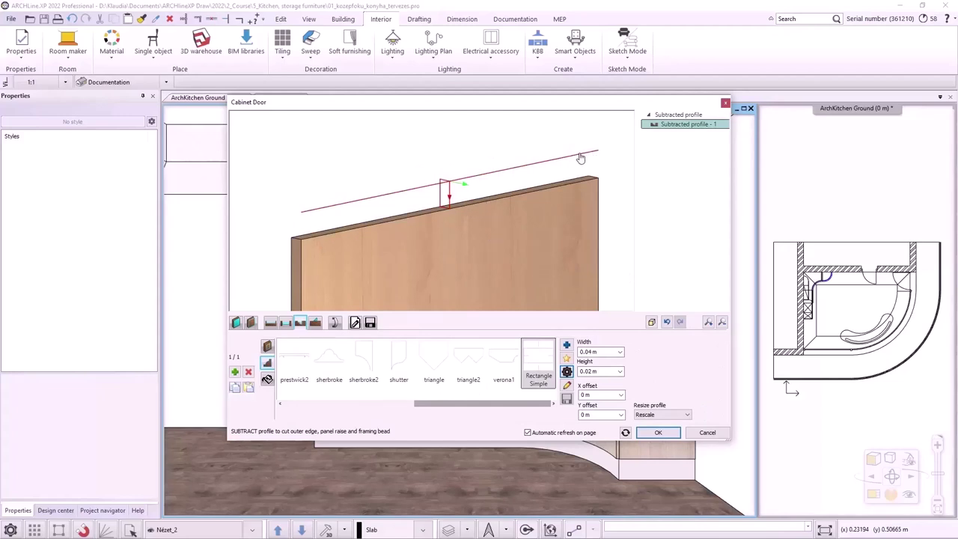
Choose the horizontal1 path for an added profile, with 0 m offsets and the lower offset lock released to follow the door's upper edge.
click(315, 322)
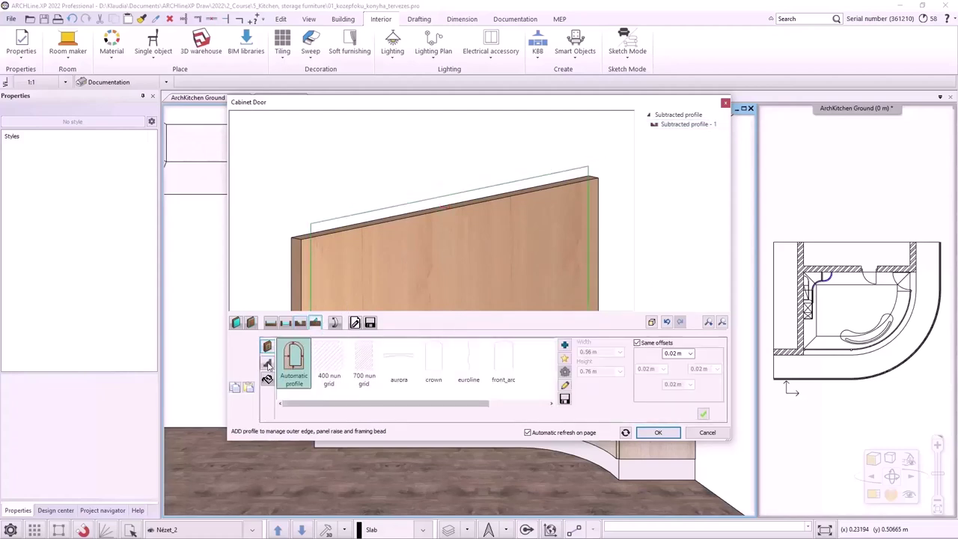
drag(348, 405, 410, 408)
click(327, 366)
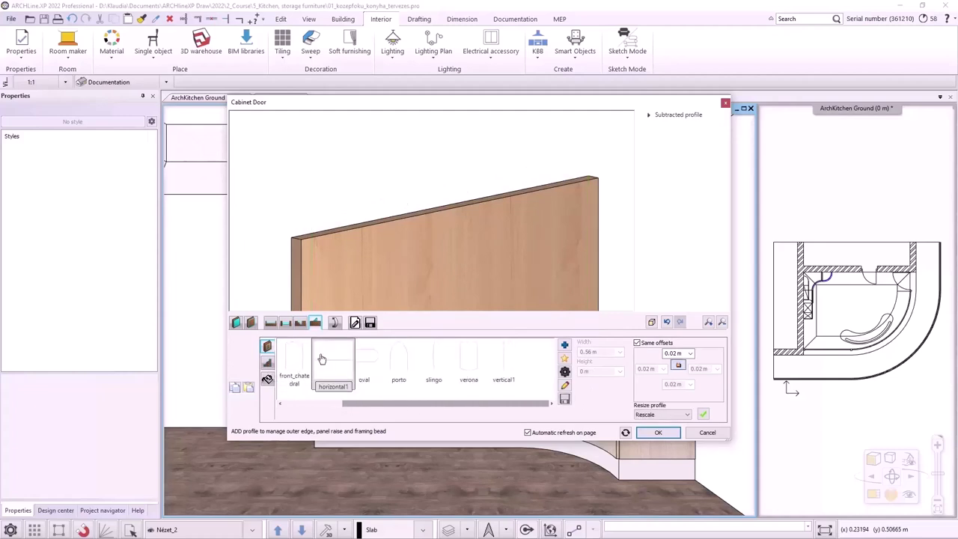
click(676, 353)
key(ctrl+a)
text(0)
click(657, 346)
drag(562, 315, 464, 277)
click(679, 395)
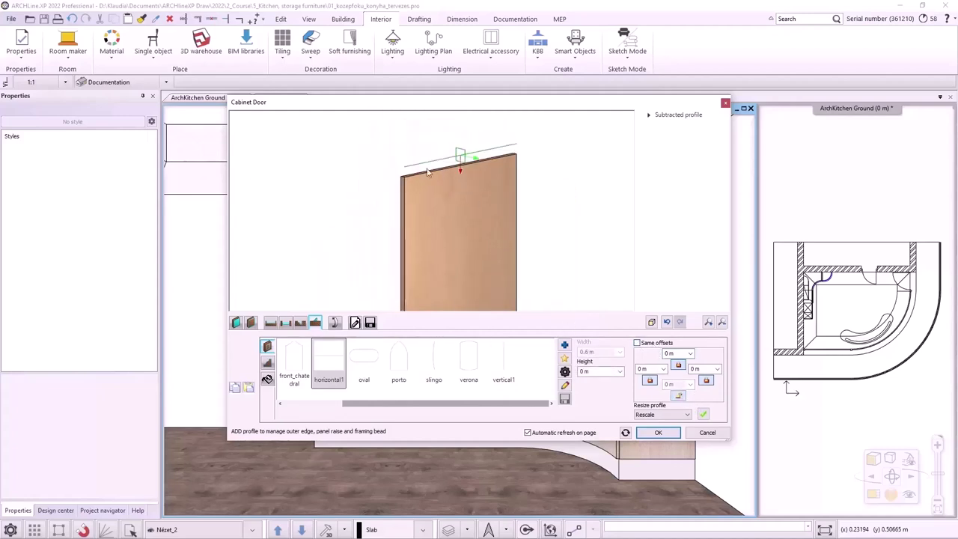
Add the aluminium2 section along the door's upper edge, with its reference point at the section's corner.
click(565, 345)
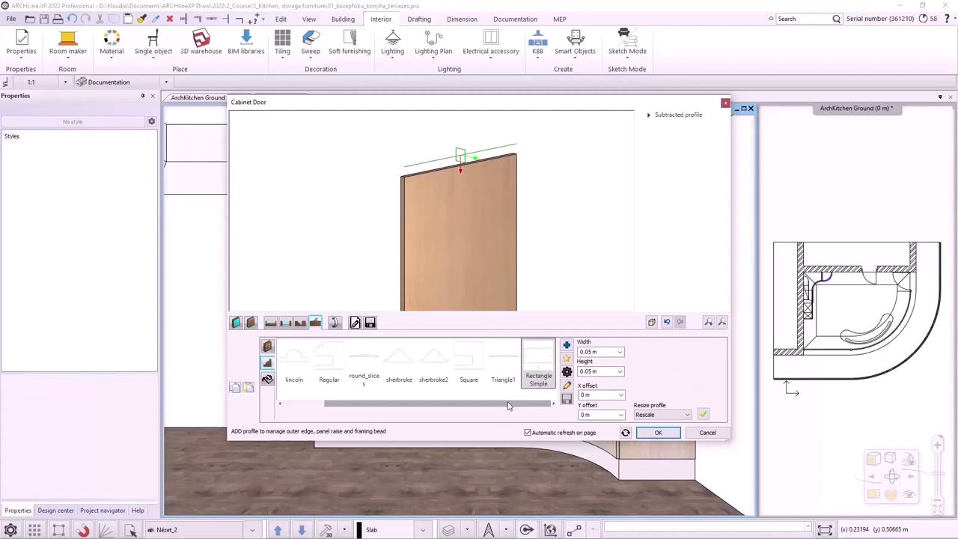
drag(508, 406, 465, 406)
click(330, 363)
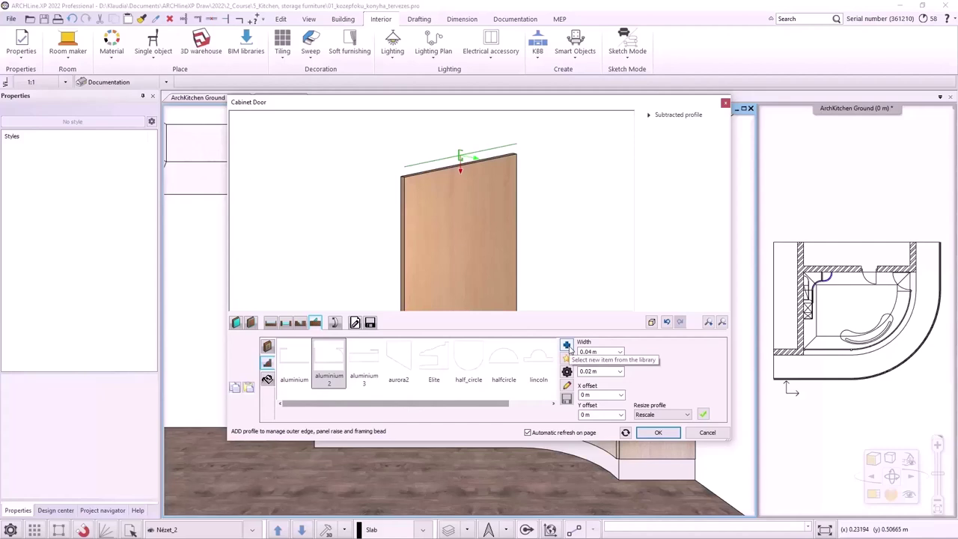
click(566, 385)
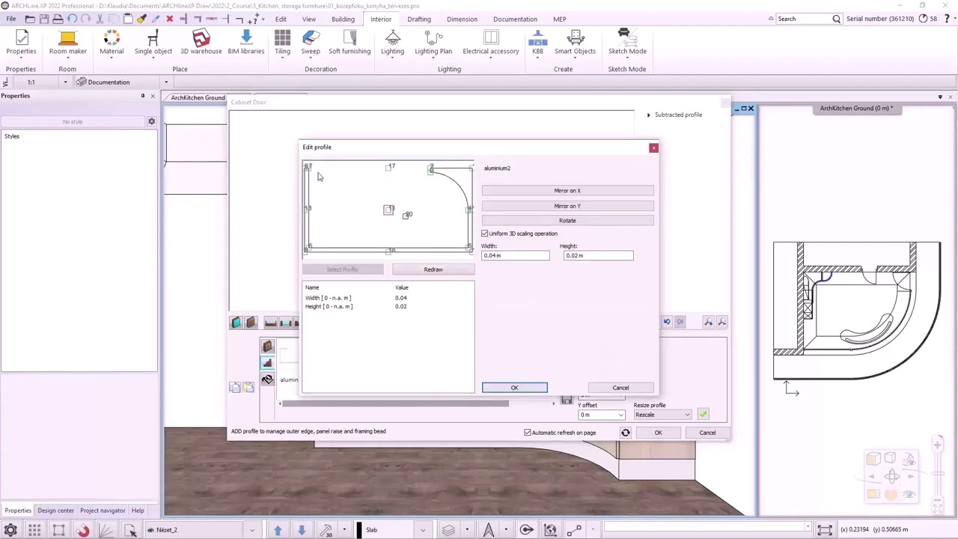
click(515, 387)
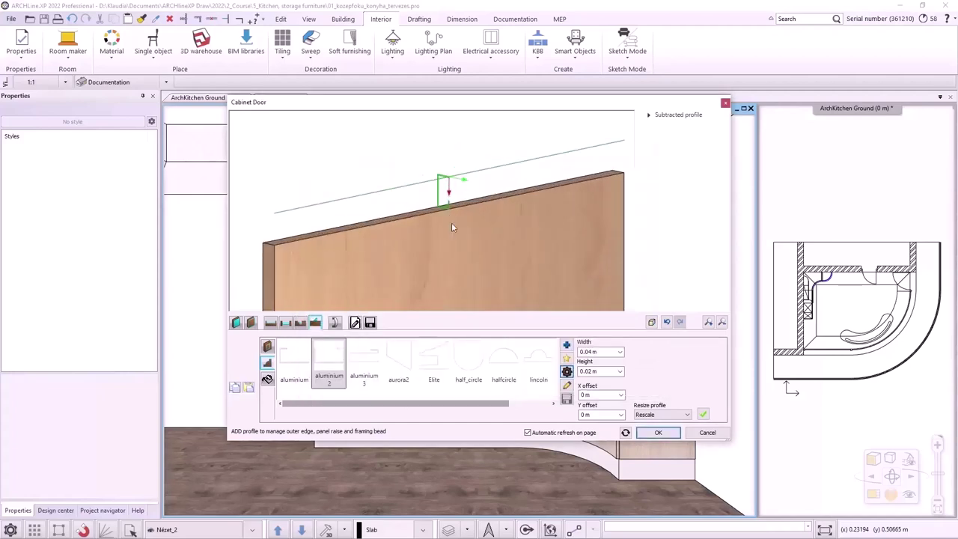
click(704, 416)
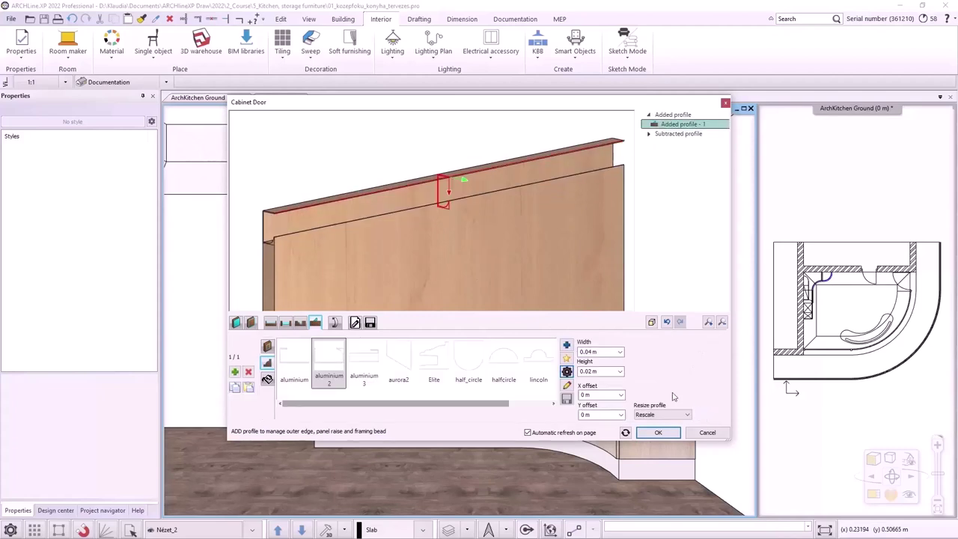
Search the material library for "alu" and assign Bright_Aluminium to the added profile as its custom material.
click(268, 381)
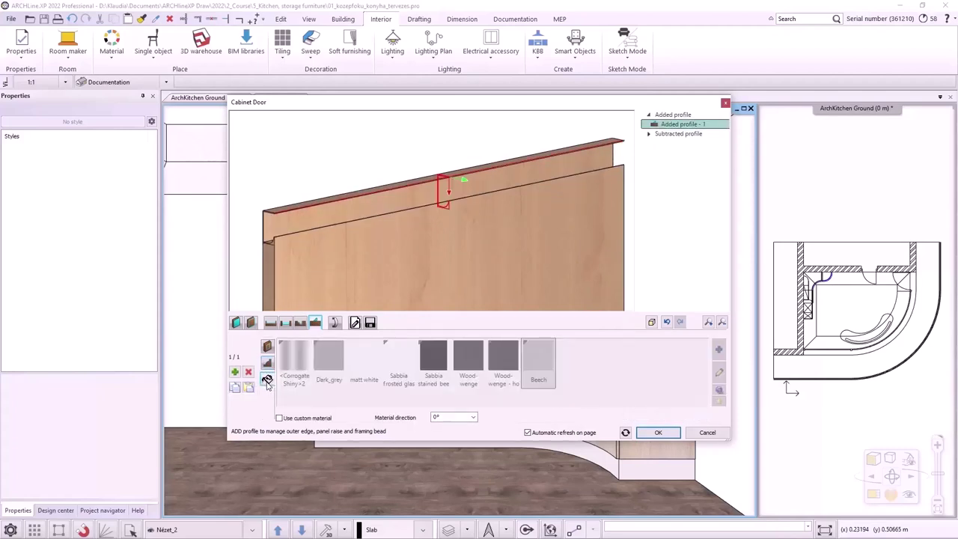
click(280, 418)
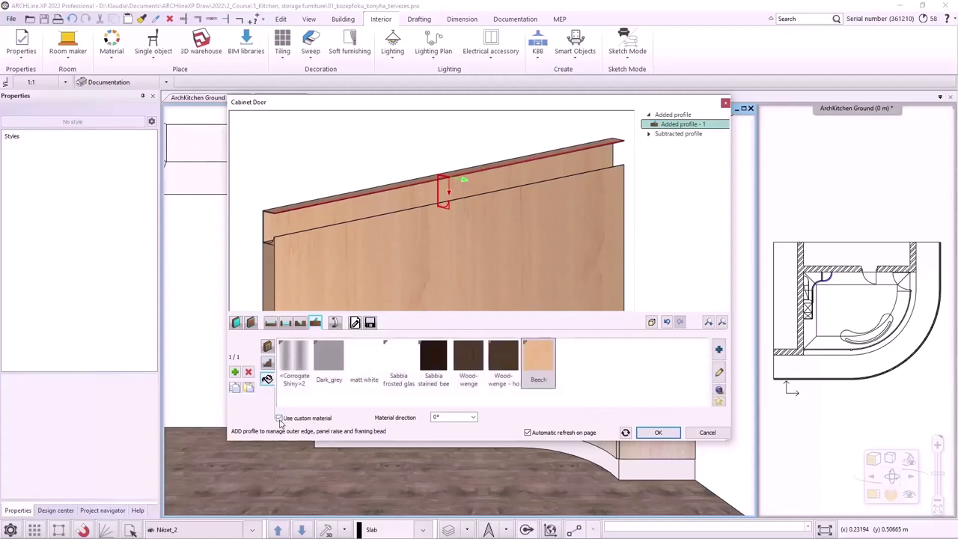
click(719, 349)
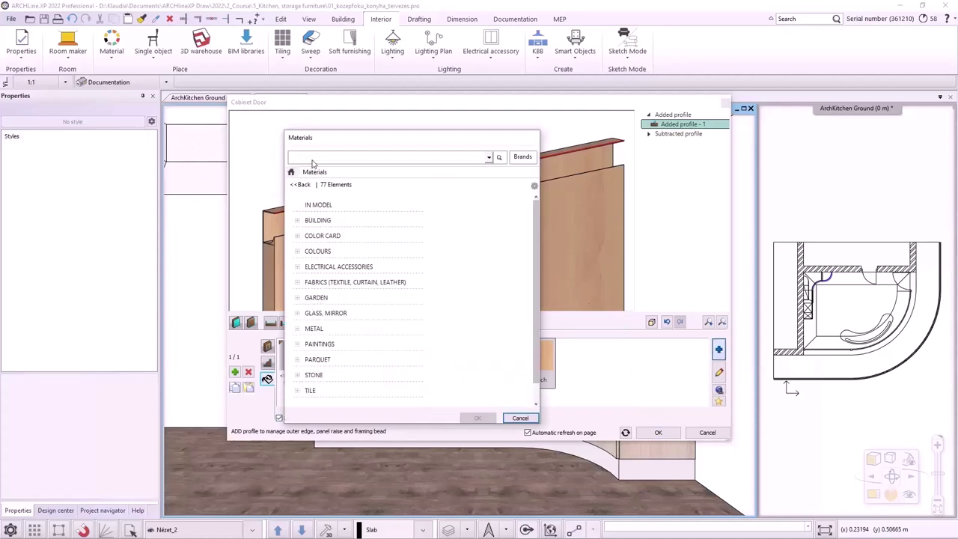
key(Return)
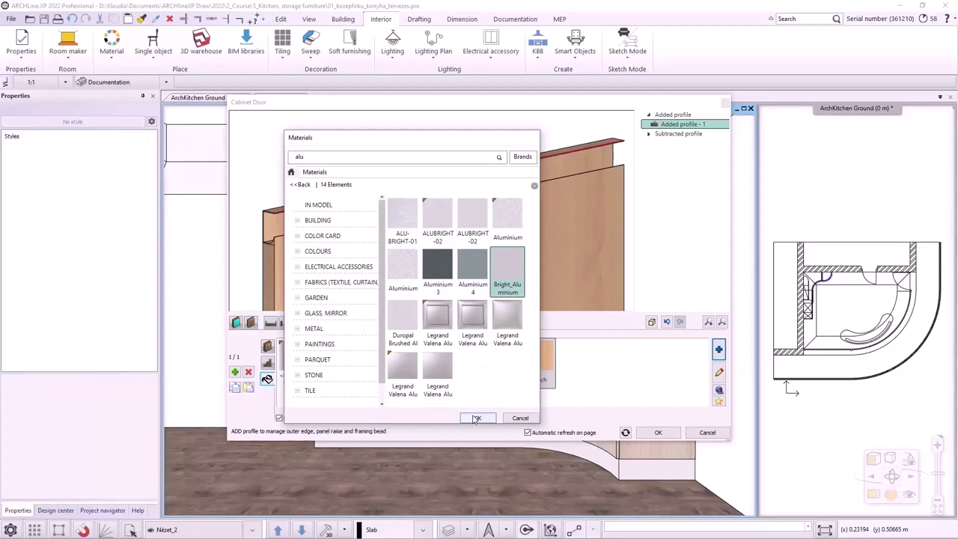
click(477, 417)
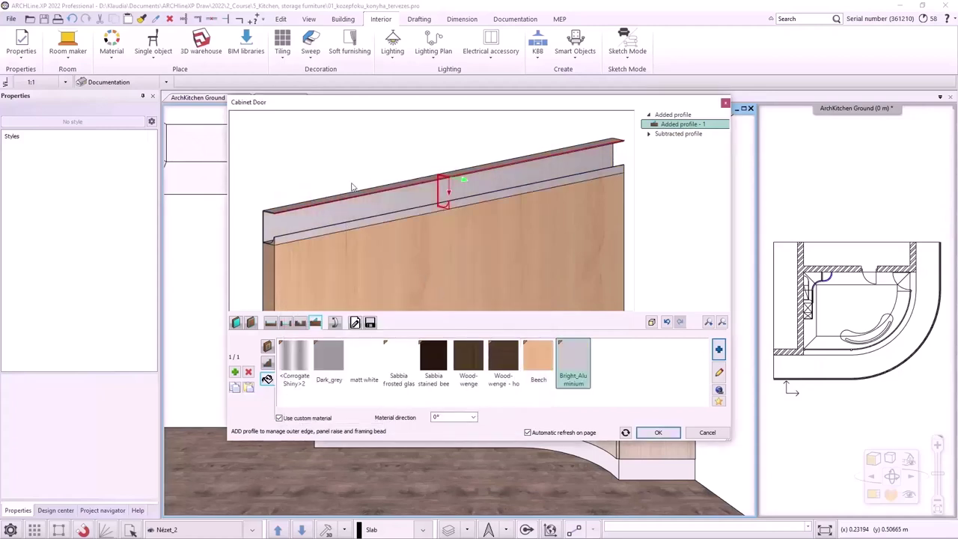
scroll(350, 185, down, 5)
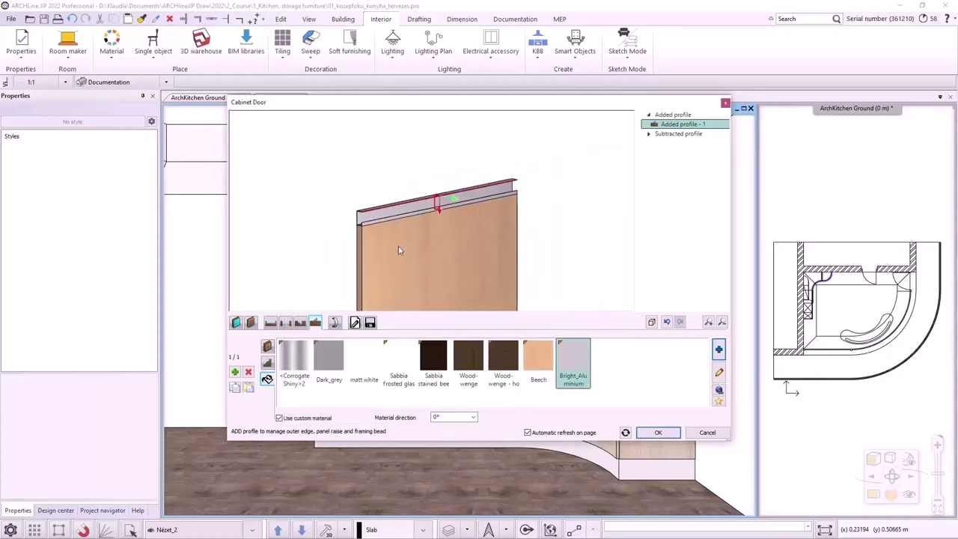
Save the door to the library as Front_HH_upper_ash, category KITCHEN, subcategory Cabinet doors, producer KA.
click(370, 322)
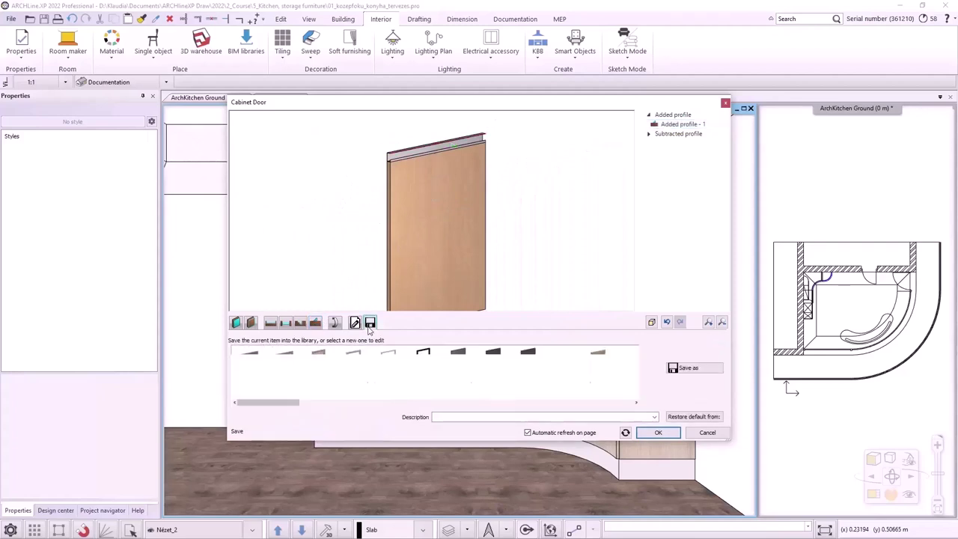
click(673, 368)
text(Front_HH_upper_ash)
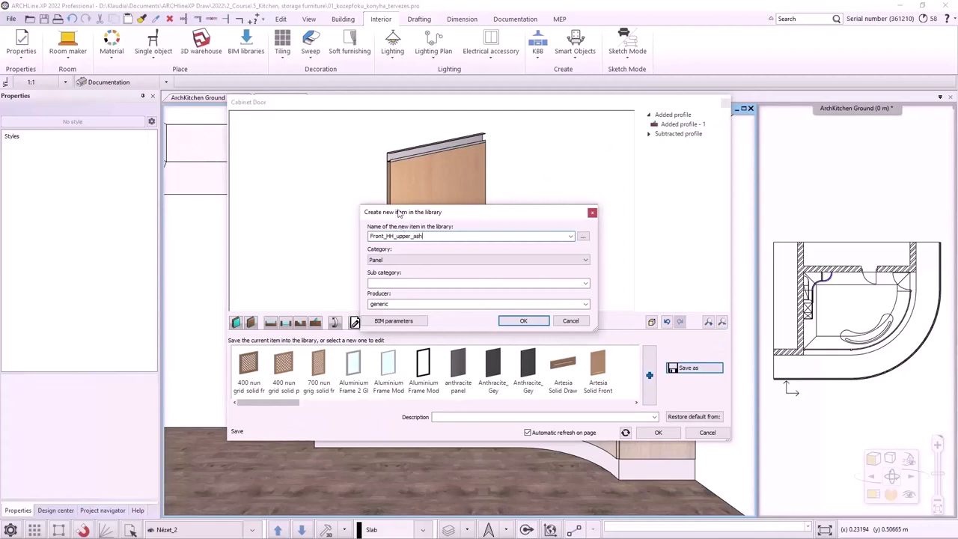
click(417, 262)
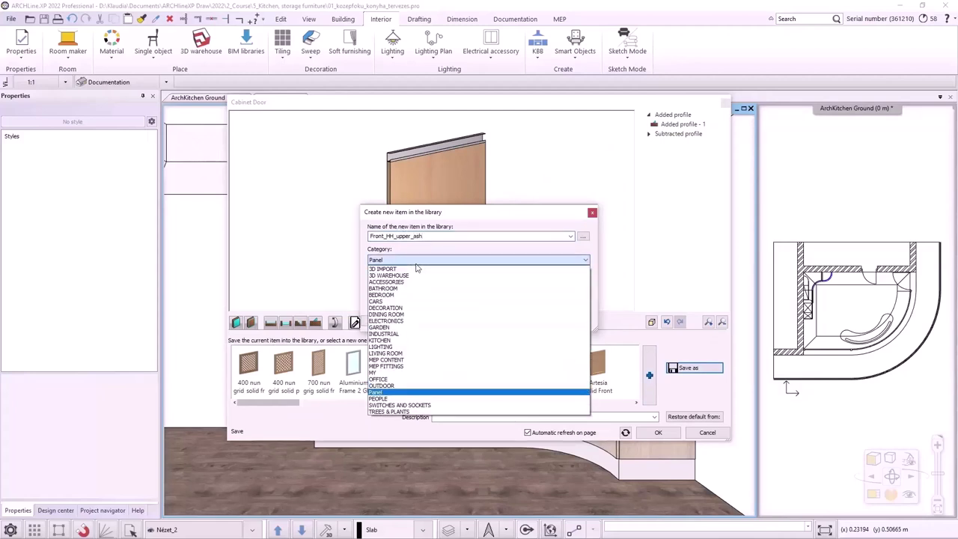
click(380, 340)
click(570, 287)
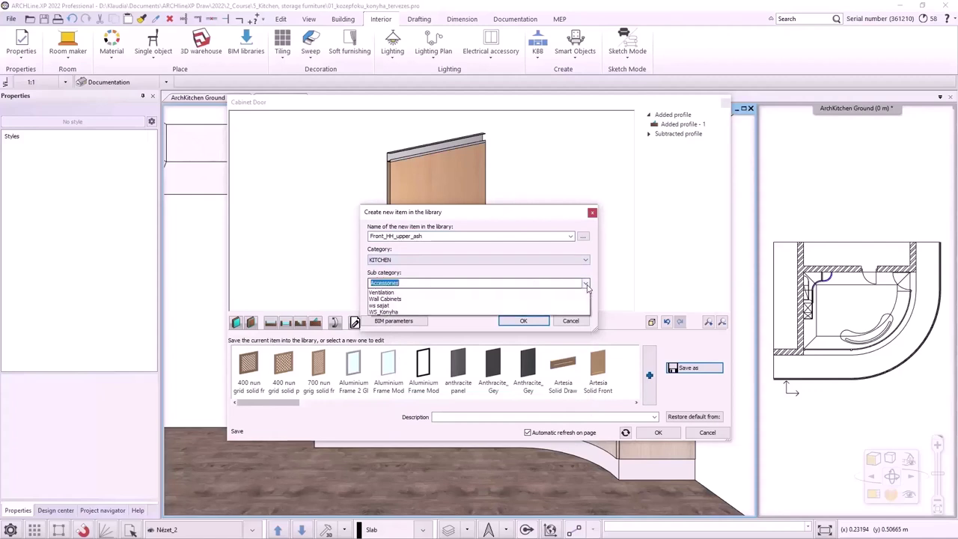
click(405, 308)
key(Tab)
text(KA)
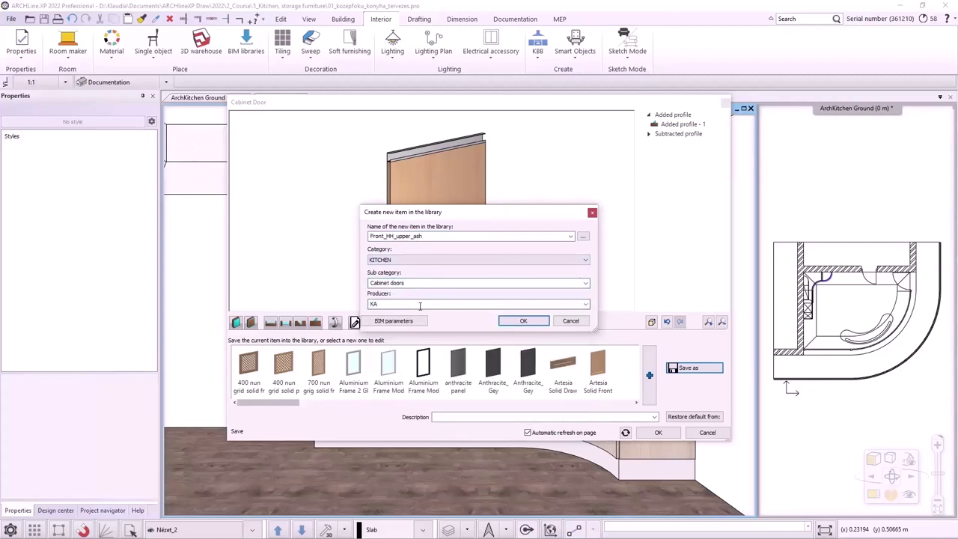
click(520, 322)
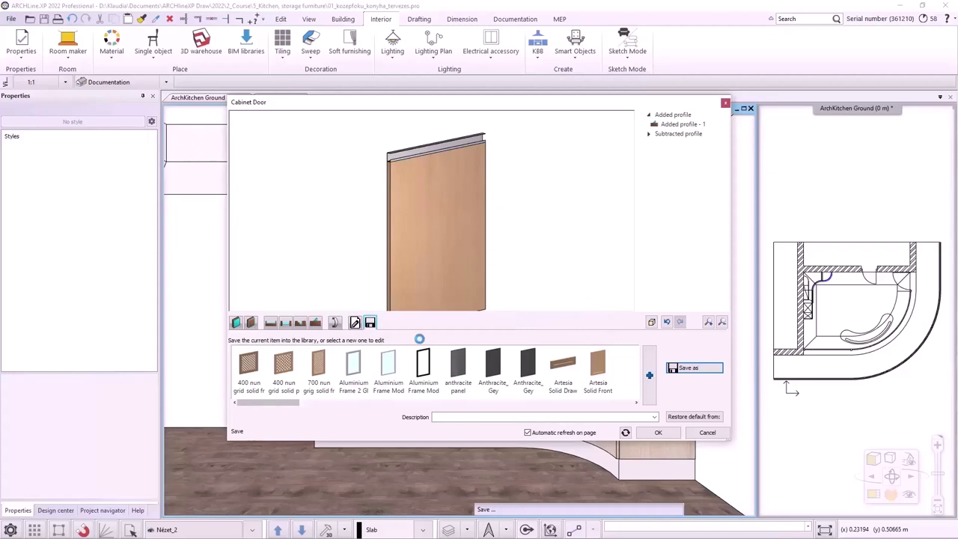
Search the material library for "old" and assign Old_ashtree to the door's frontal profile.
click(236, 322)
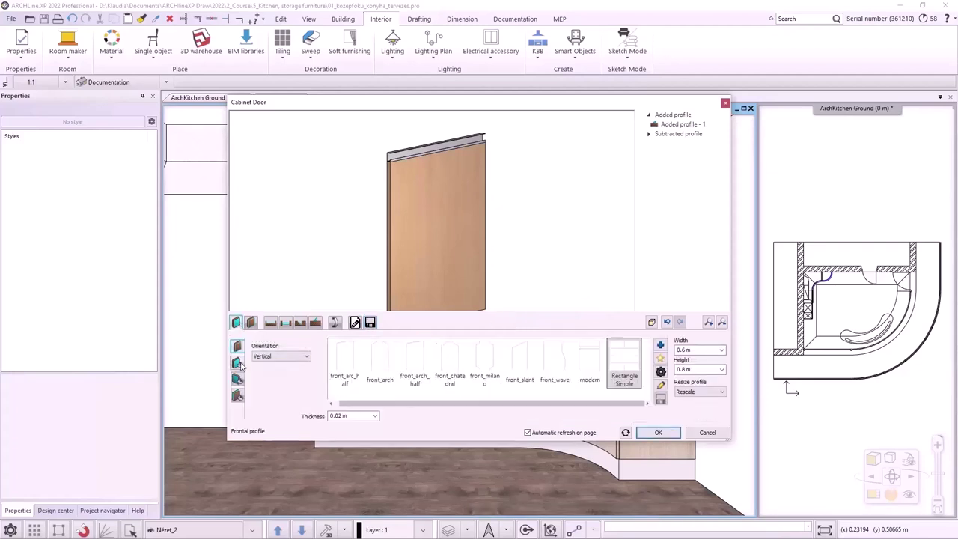
click(238, 361)
click(718, 350)
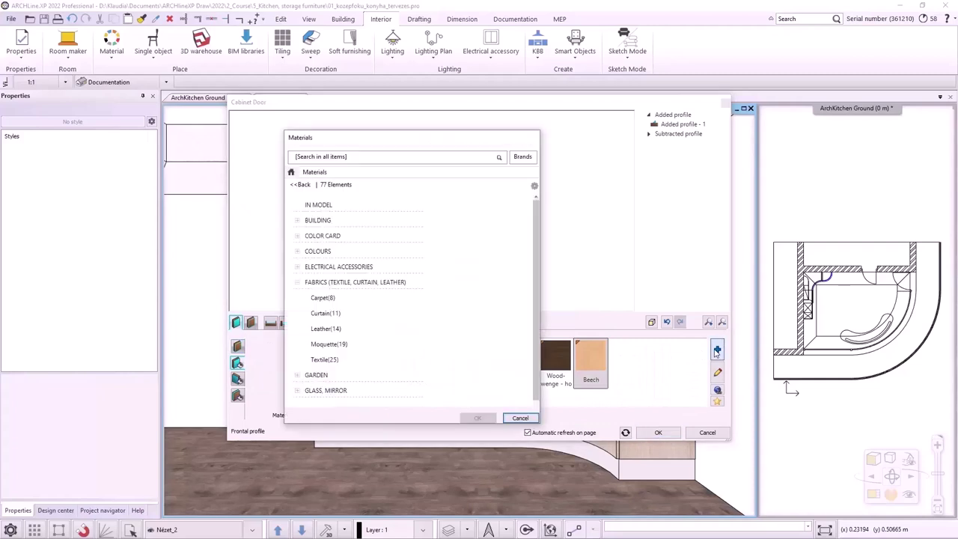
text(old)
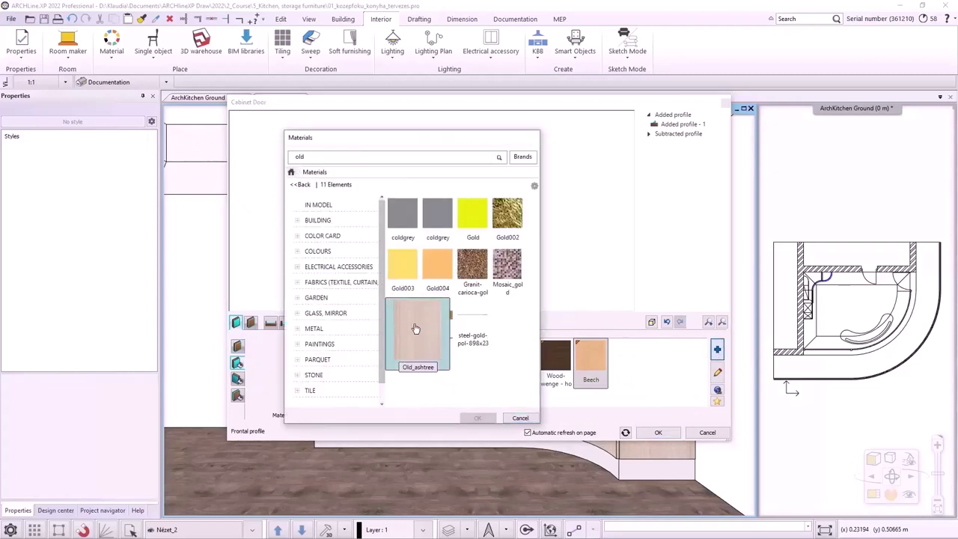
click(415, 330)
click(478, 418)
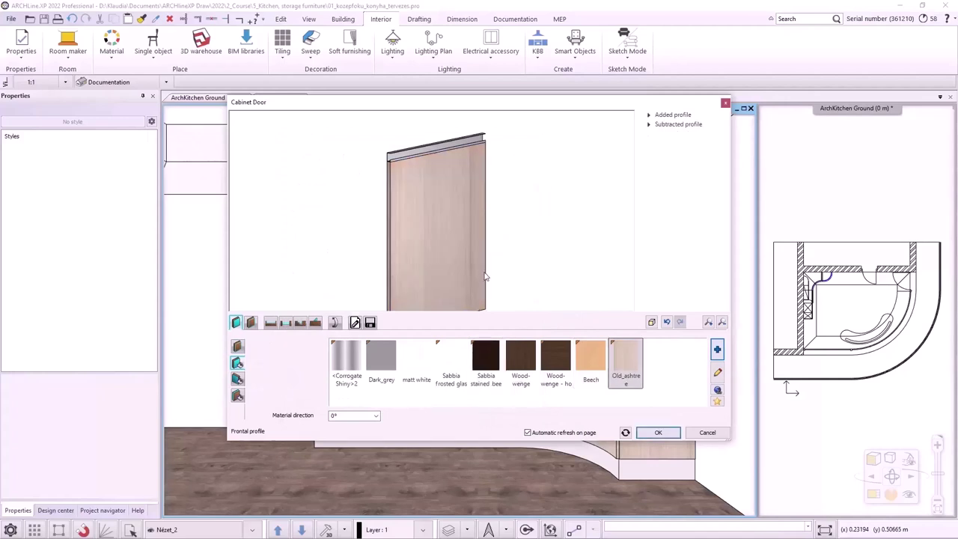
Overwrite the Front_HH_upper_ash library item with the current door and place the door on the floor beside the tall cabinets.
click(370, 322)
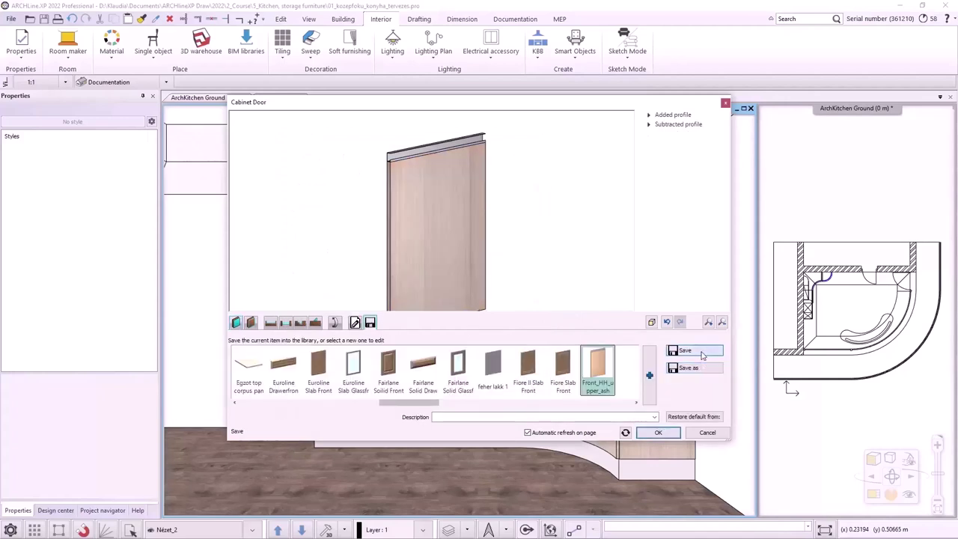
click(684, 350)
click(501, 297)
click(669, 435)
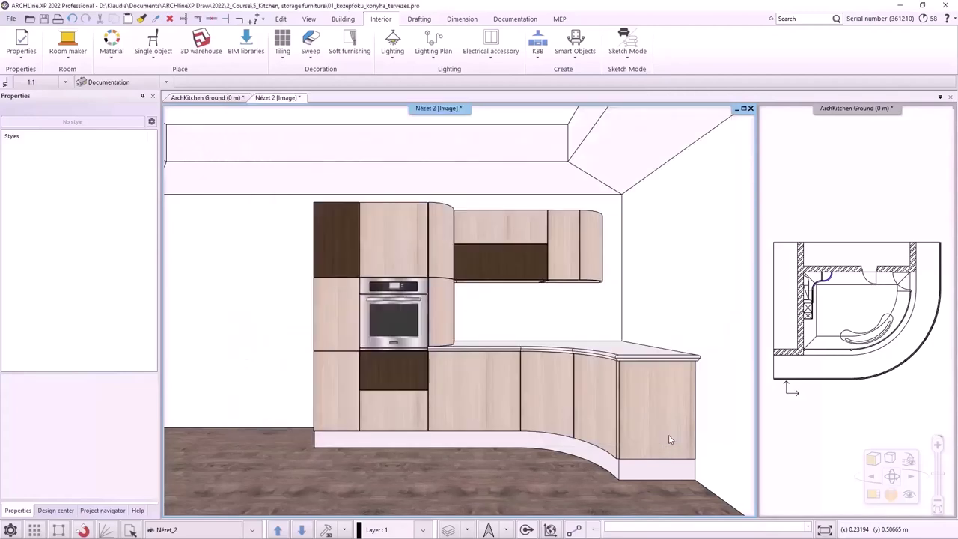
click(308, 480)
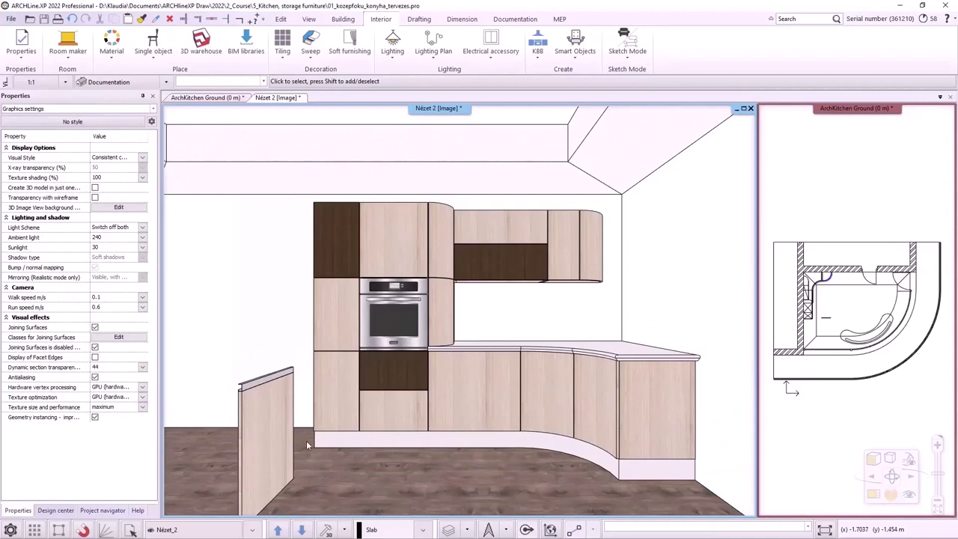
Edit the placed cabinet door and change its frontal profile material to Wood-wenge.
click(268, 447)
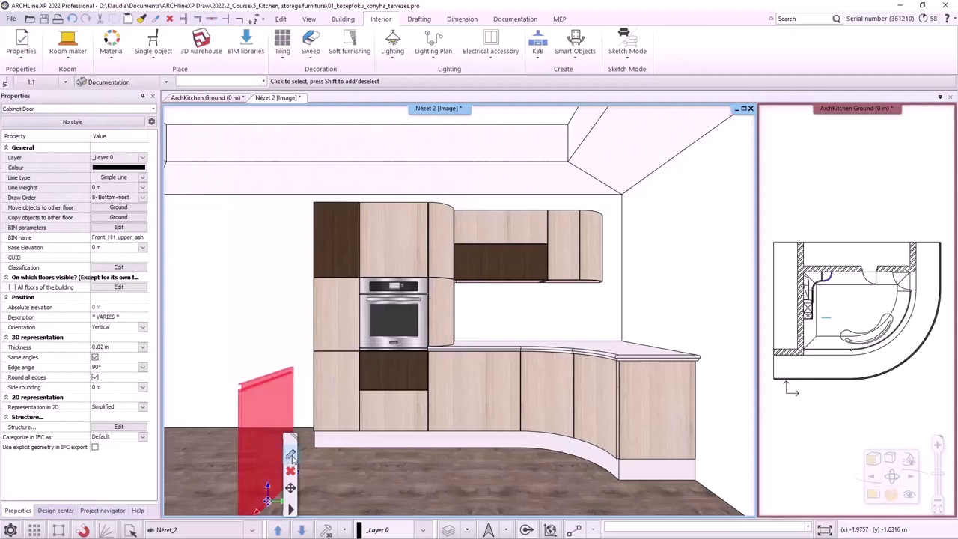
click(291, 454)
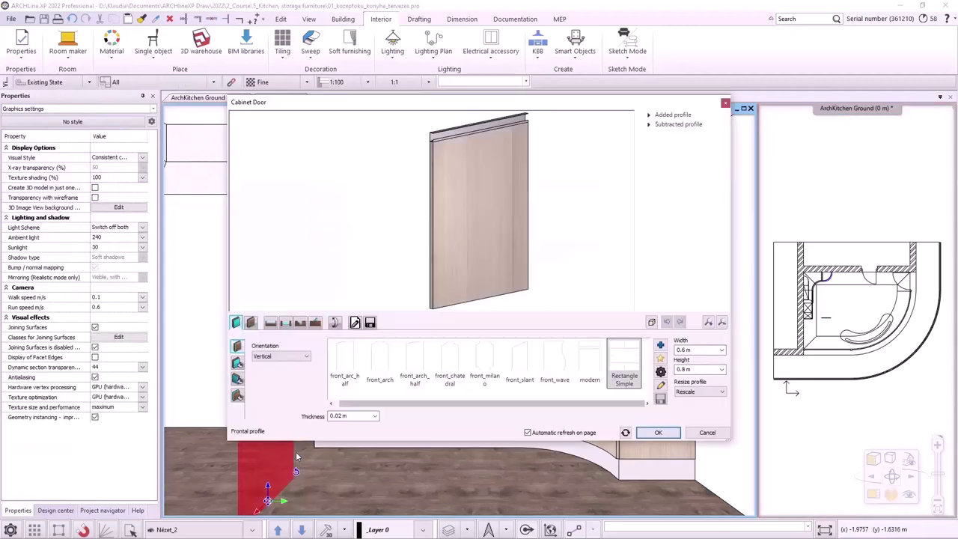
click(238, 363)
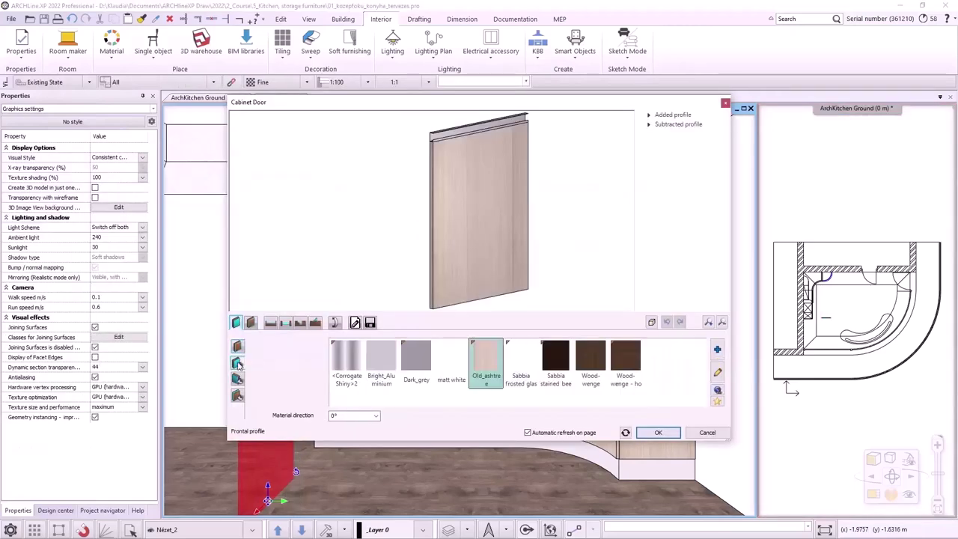
click(592, 374)
Save the wenge door as a new library item named Front_HH_upper_wenge in the KITCHEN category, subcategory Cabinet doors.
click(370, 322)
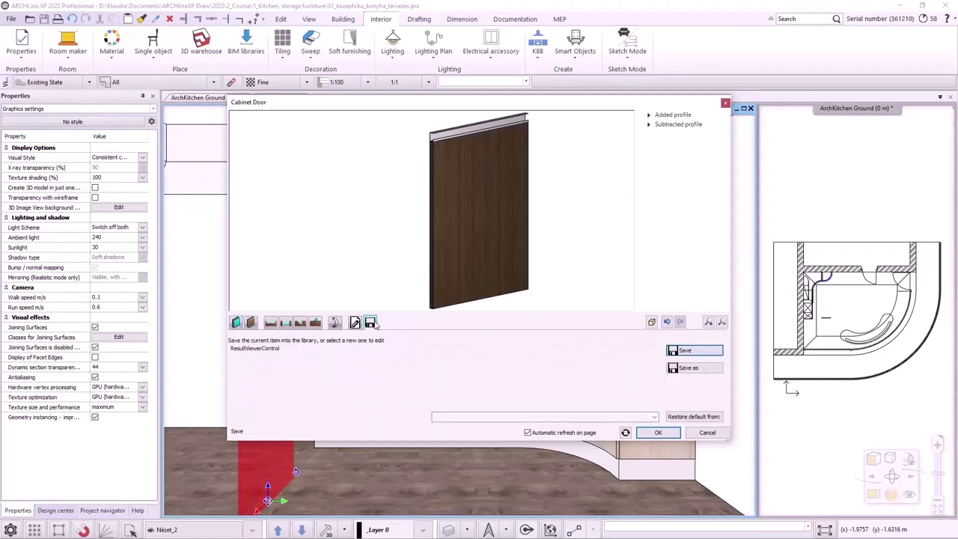
click(696, 369)
drag(431, 236, 417, 236)
key(BackSpace)
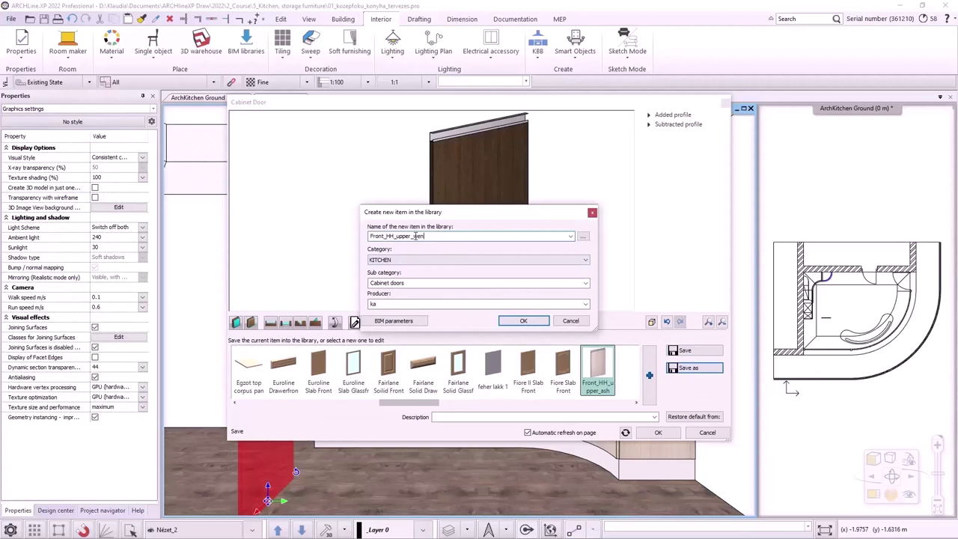
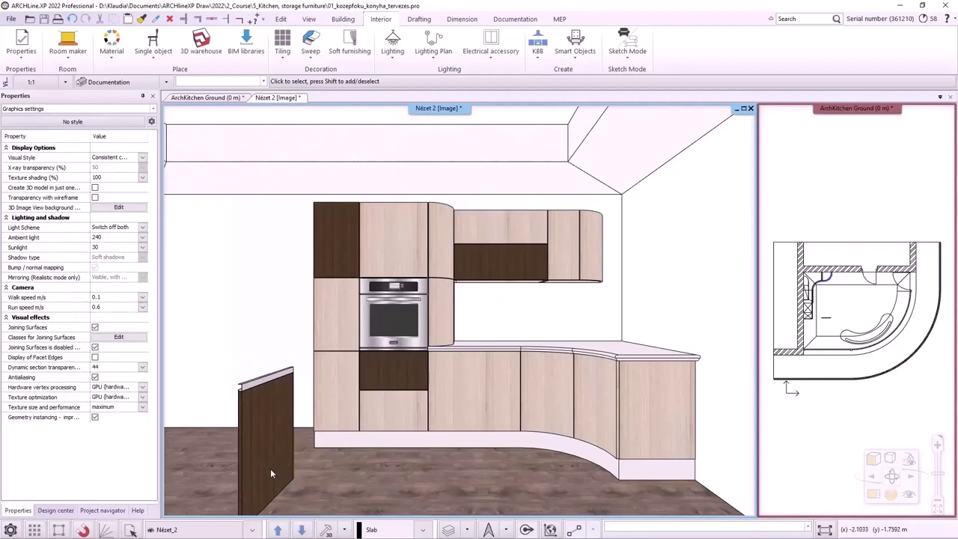
Edit the placed wenge door and shift its subtracted profile to the lower edge by locking the lower offset and releasing the upper one.
click(270, 468)
click(294, 456)
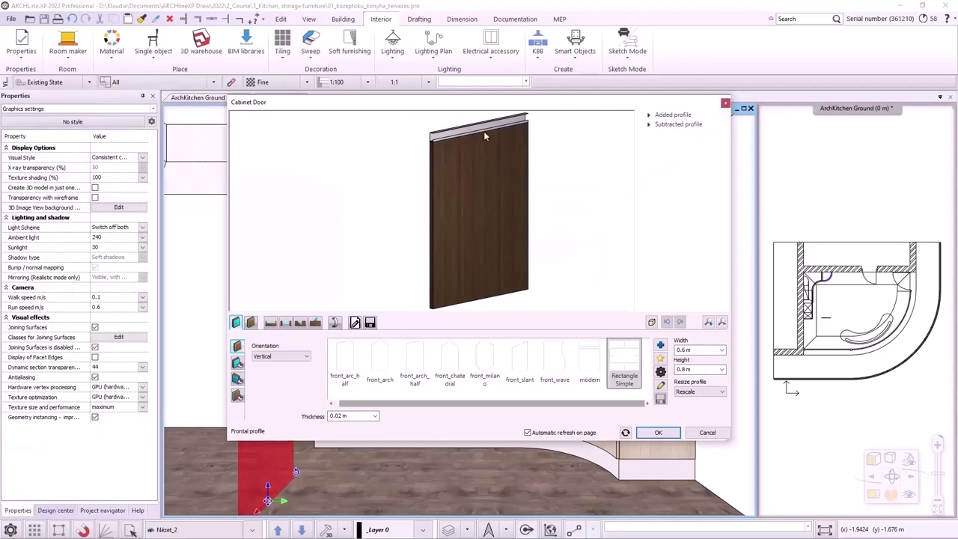
click(302, 321)
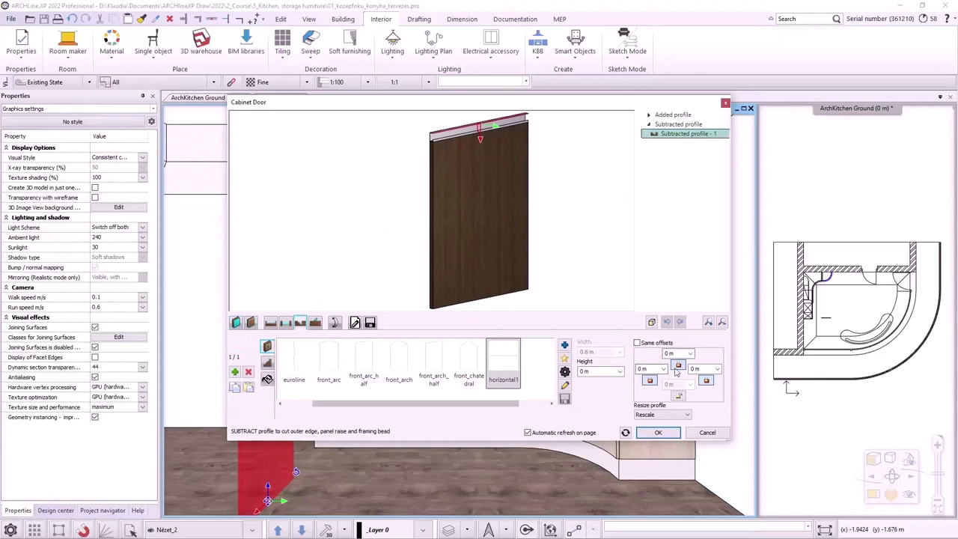
click(679, 396)
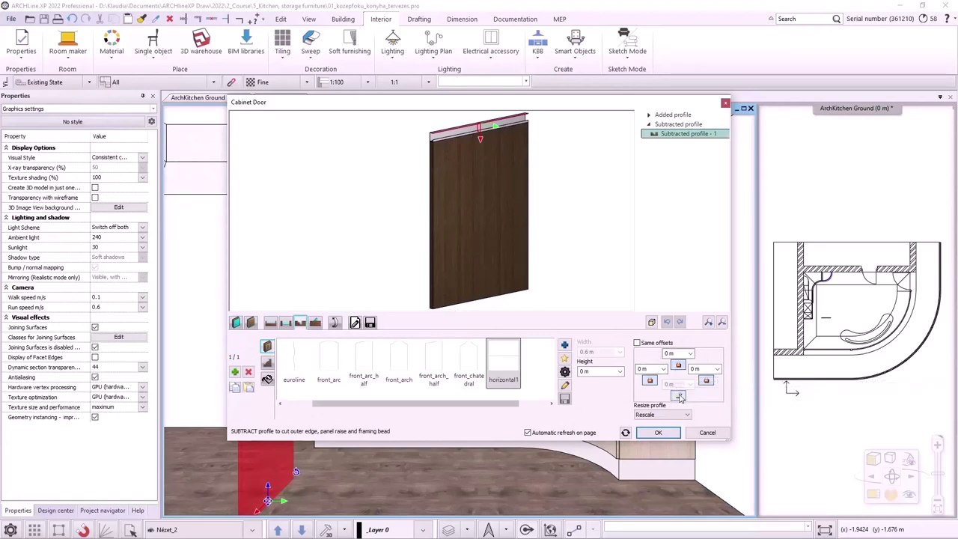
click(678, 365)
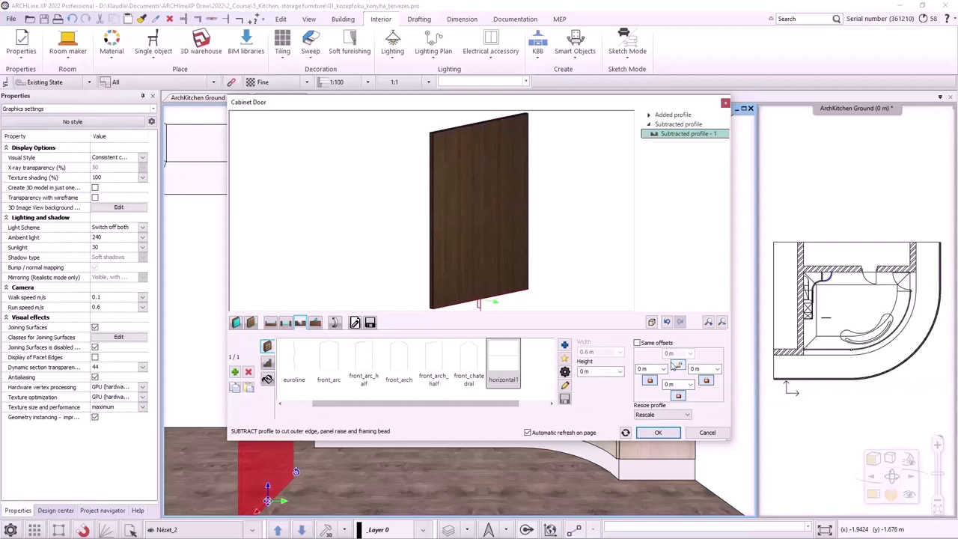
drag(533, 315, 402, 226)
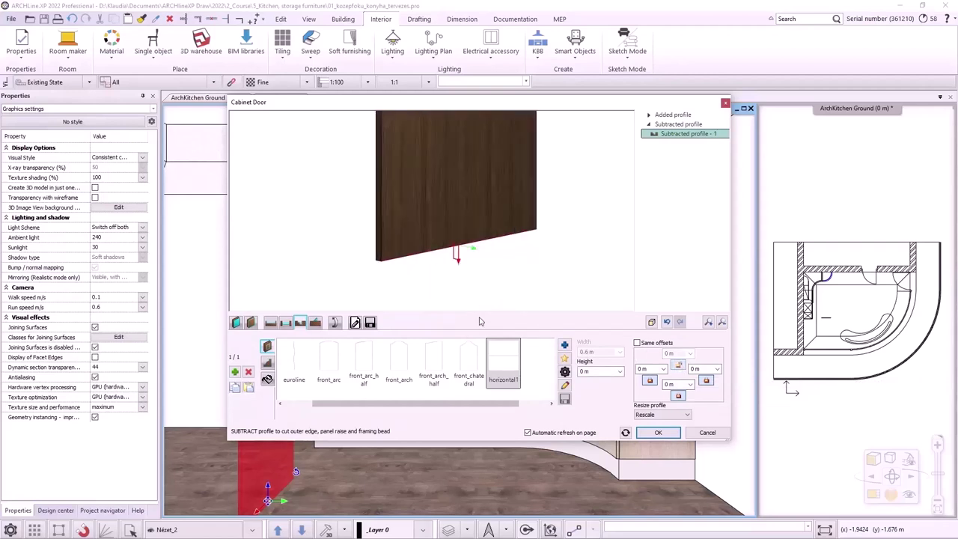
Adjust the subtracted profile's Rectangle Simple section so that it cuts into the door's lower edge.
click(268, 362)
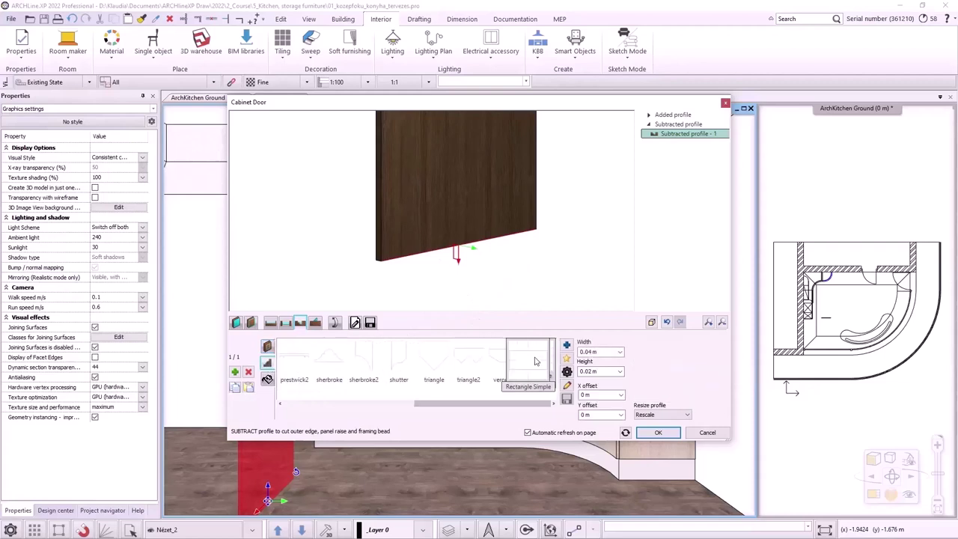
click(567, 373)
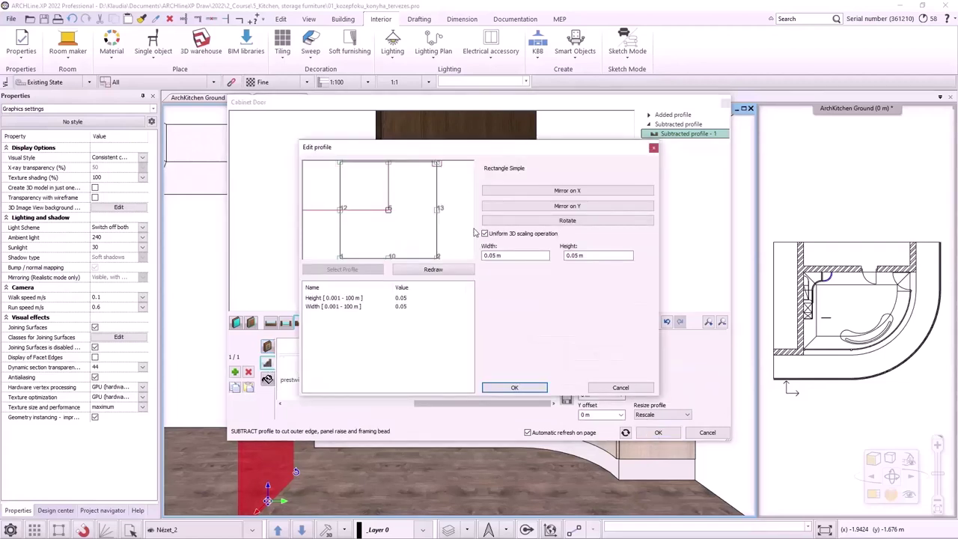
click(515, 387)
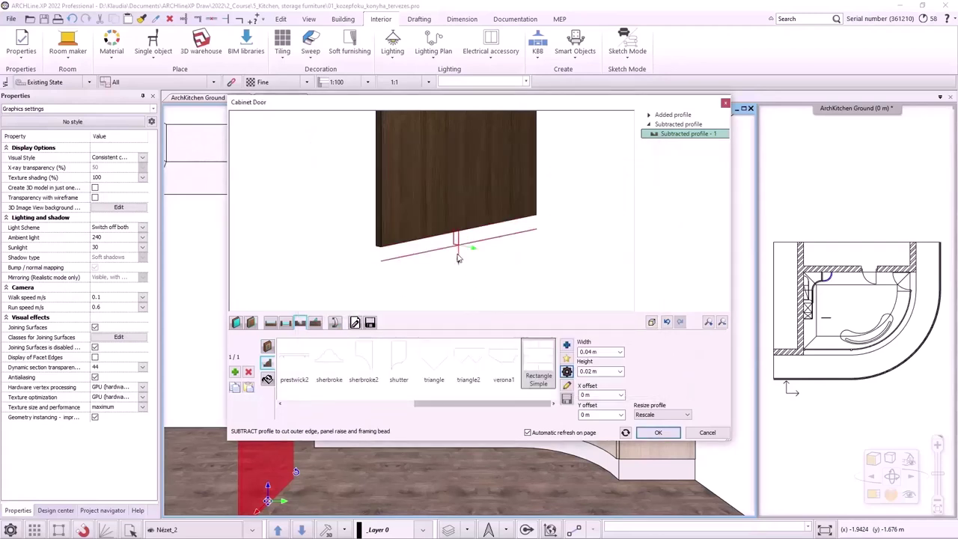
Shift the added profile to the door's lower edge by switching the offset locks, and mirror its aluminium2 section on Y.
click(315, 323)
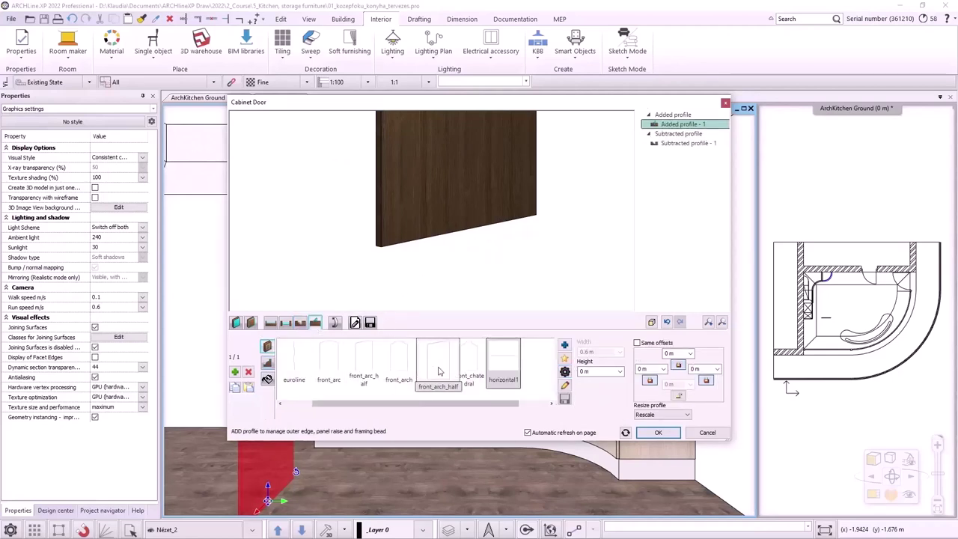
click(677, 397)
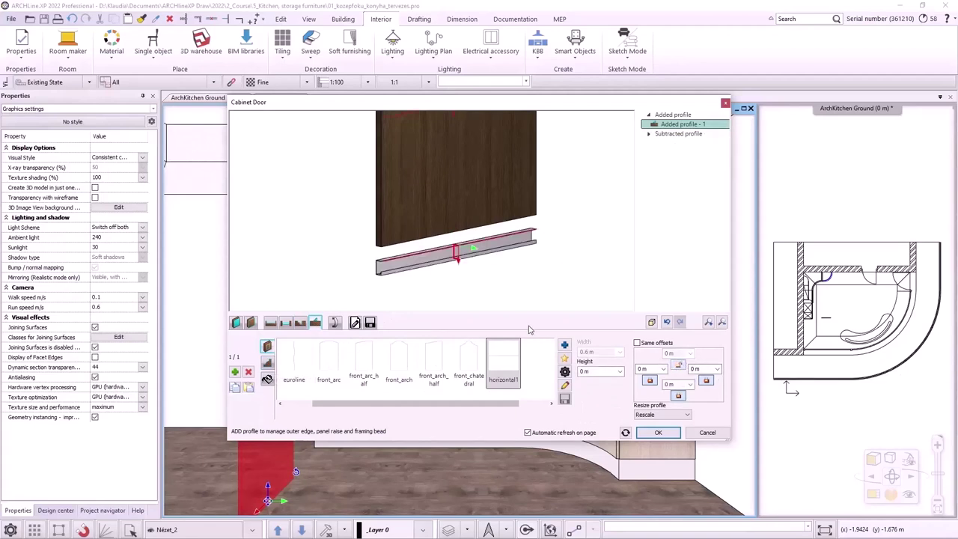
click(329, 364)
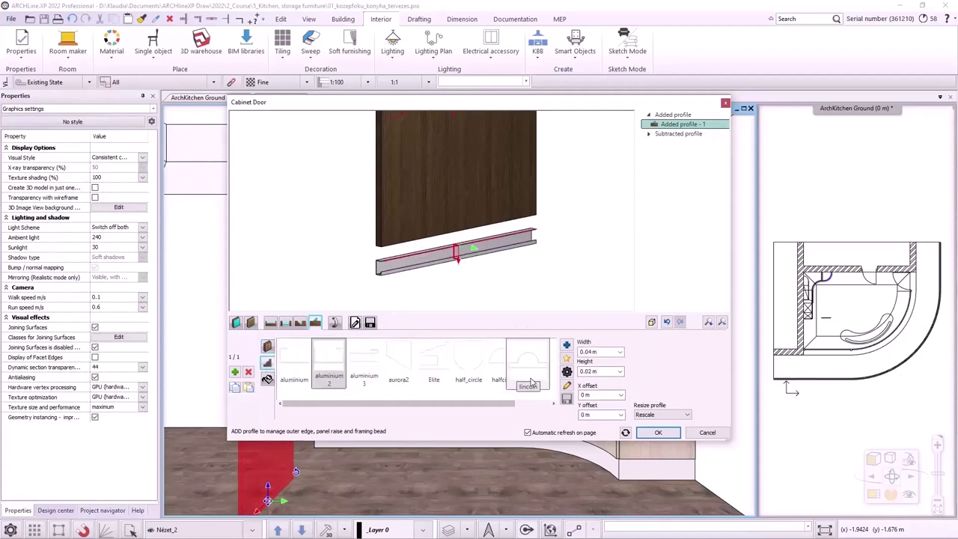
click(567, 384)
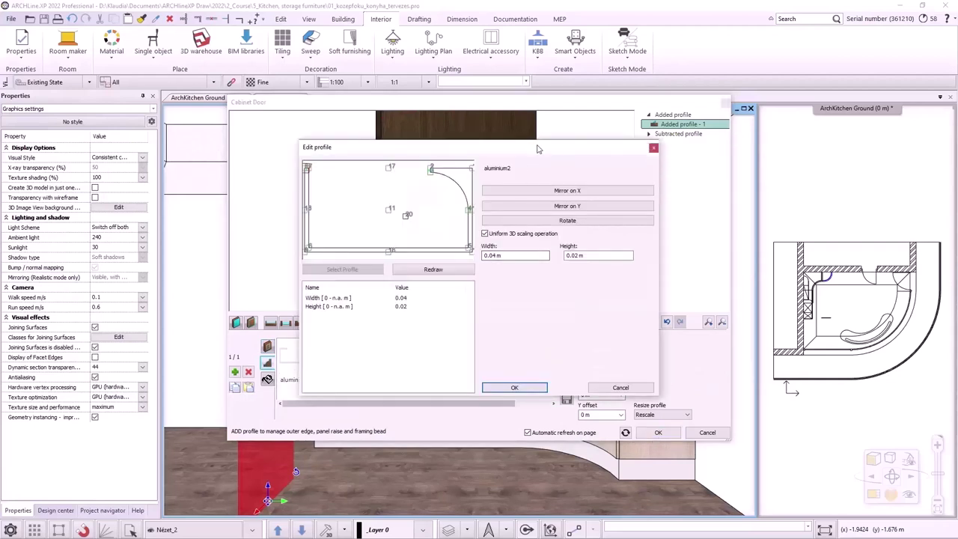
drag(537, 149, 545, 289)
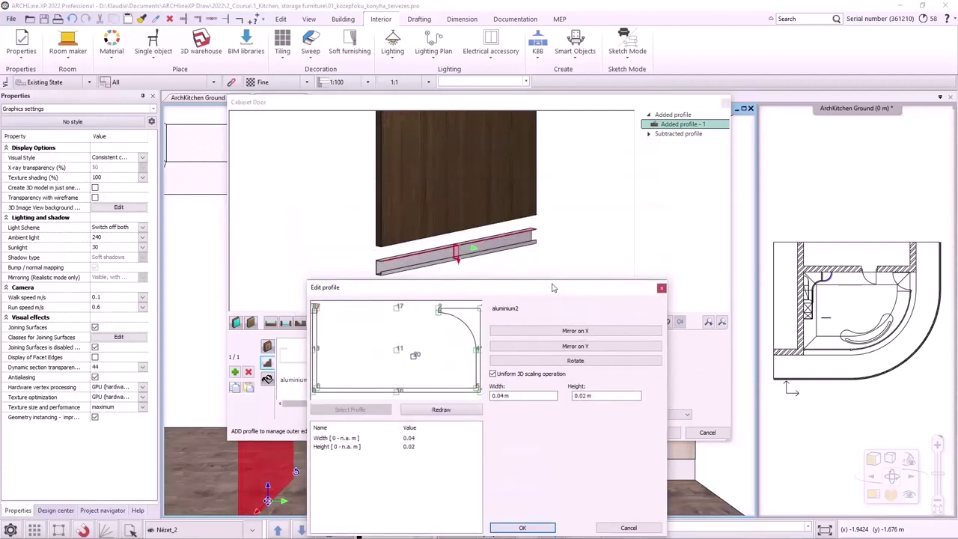
click(563, 346)
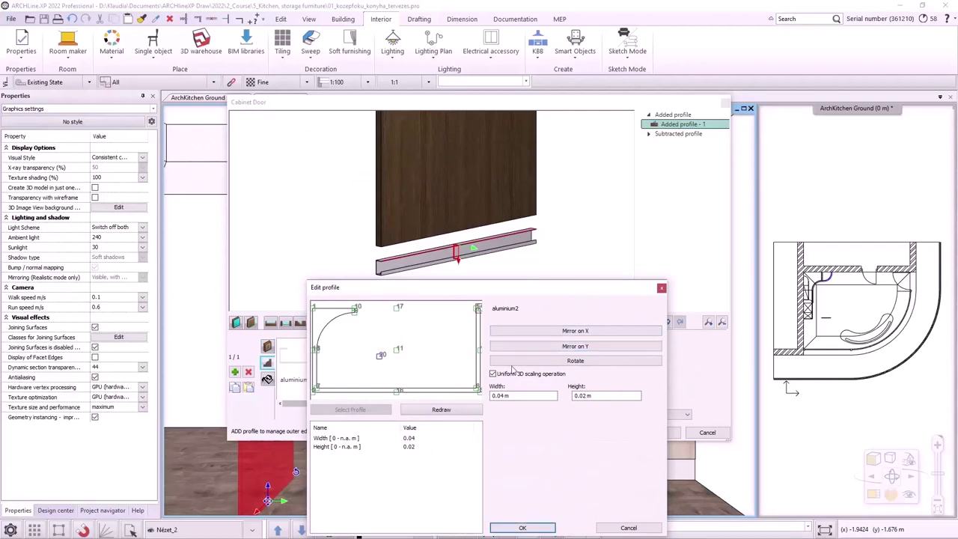
click(523, 528)
scroll(441, 244, up, 2)
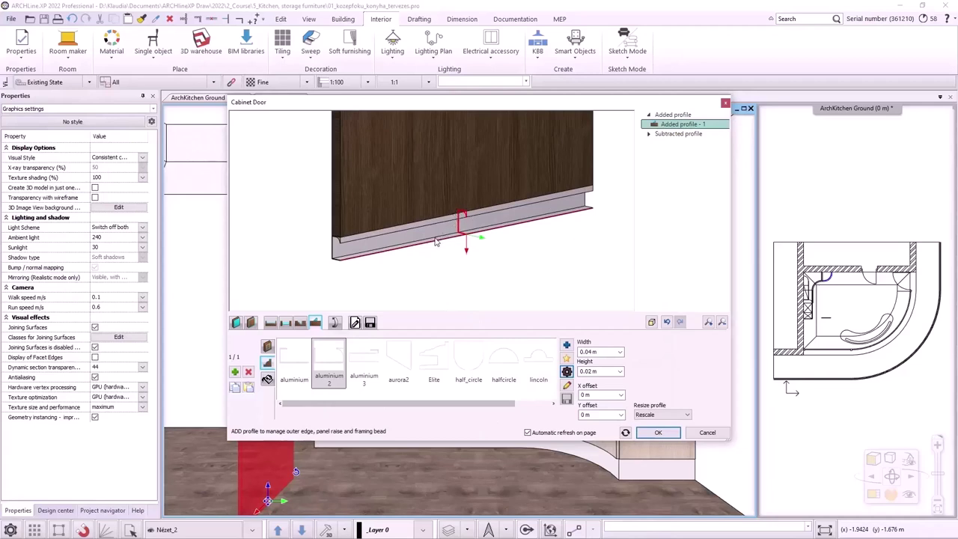
Save the door as a new library item named Front_HH_lower_wenge in the KITCHEN category, subcategory Cabinet doors.
click(356, 323)
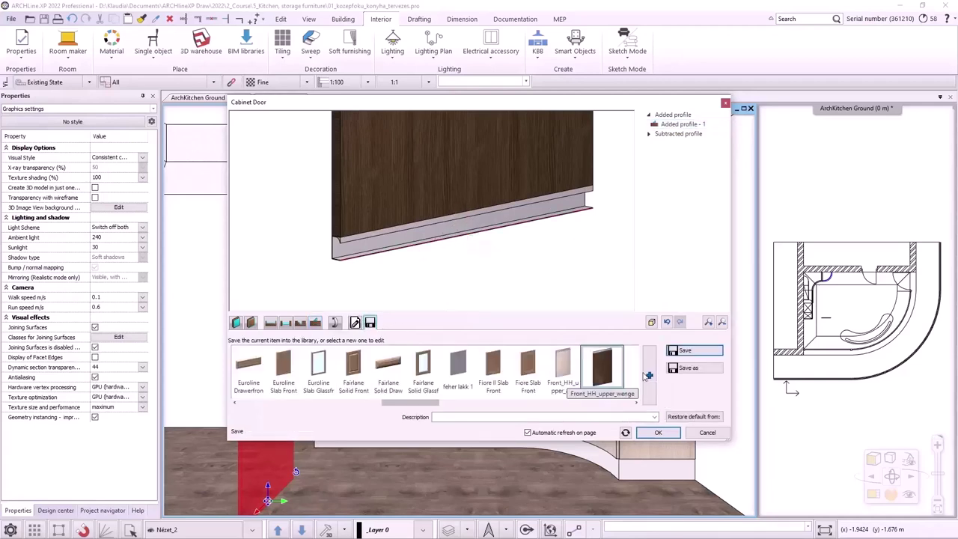
click(695, 368)
click(410, 237)
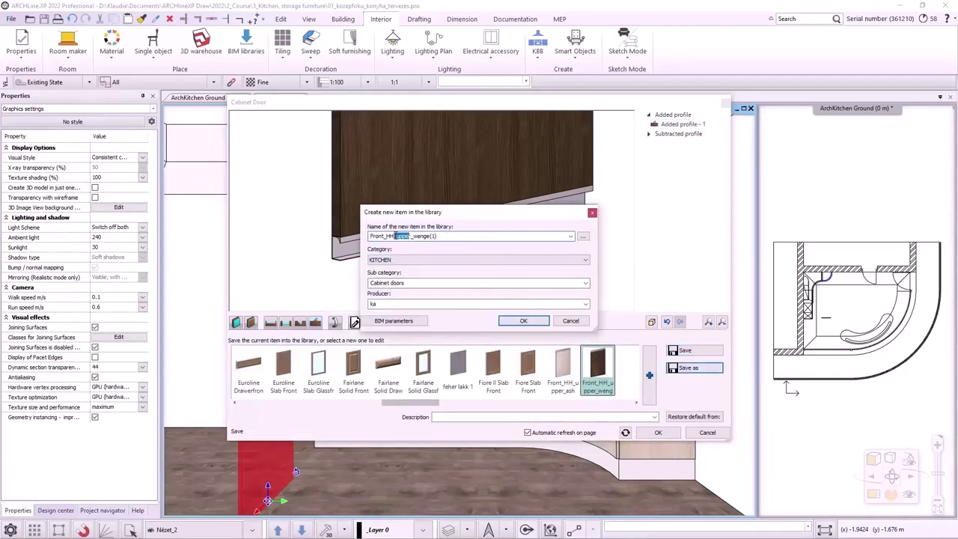
text(low)
key(BackSpace)
click(523, 321)
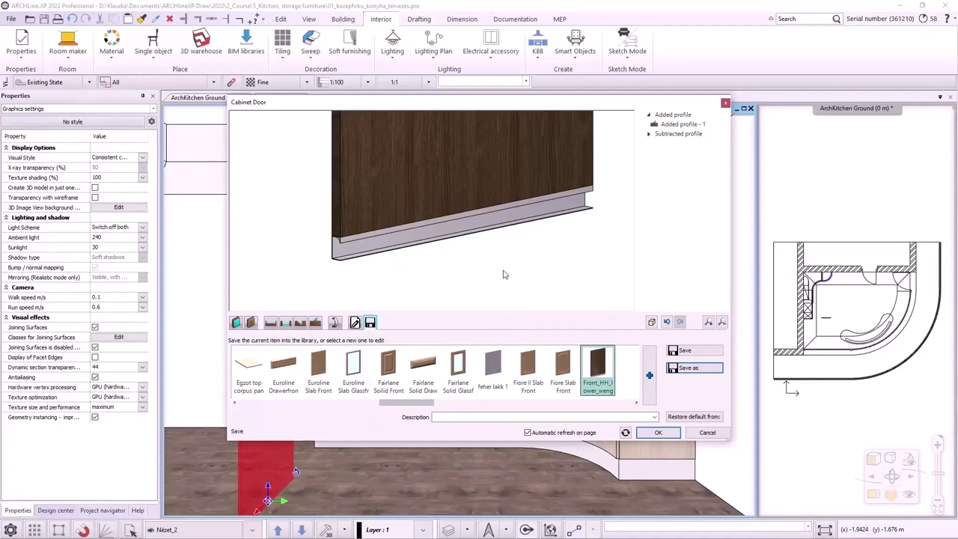
Change the door's frontal material to Old_ashtree and save it as a new library item named Front_HH_lower_ash in KITCHEN, Cabinet doors.
click(237, 322)
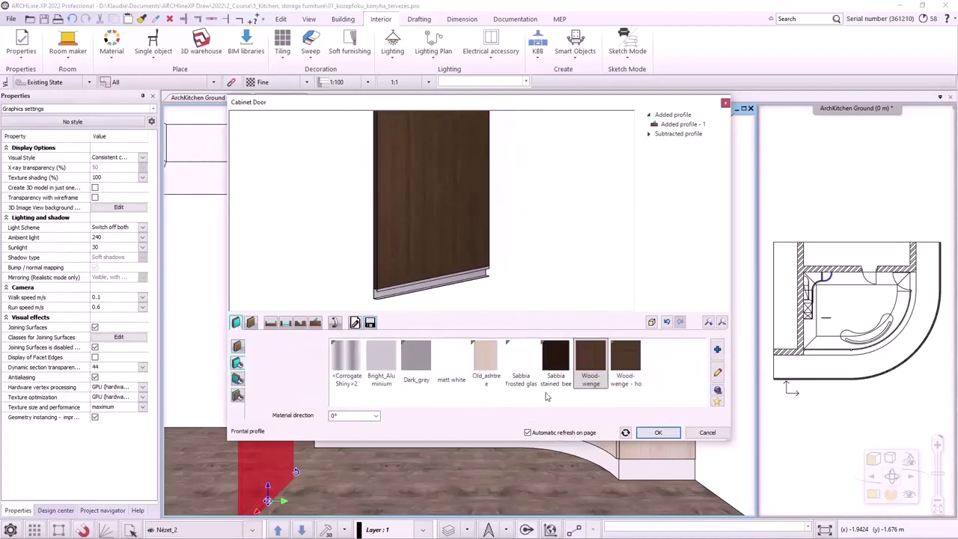
click(486, 363)
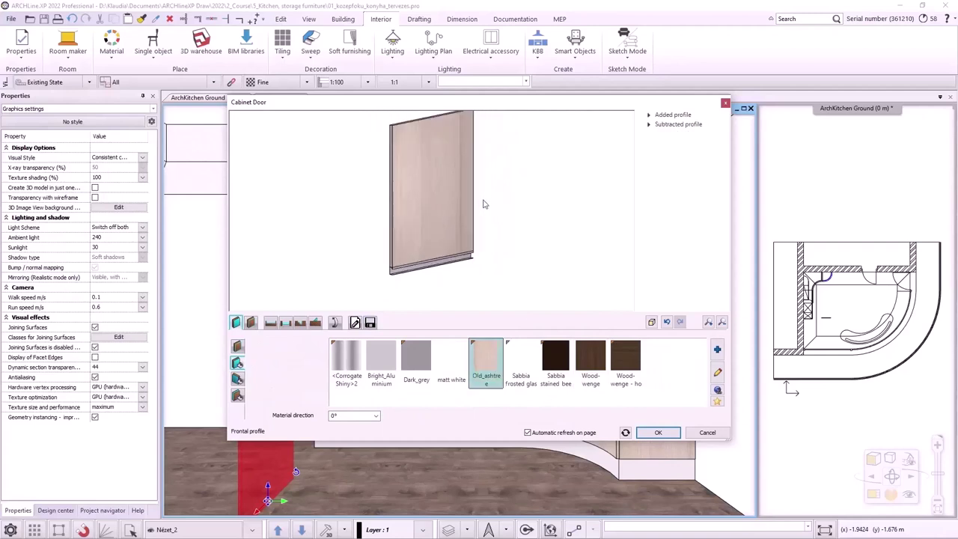
click(370, 323)
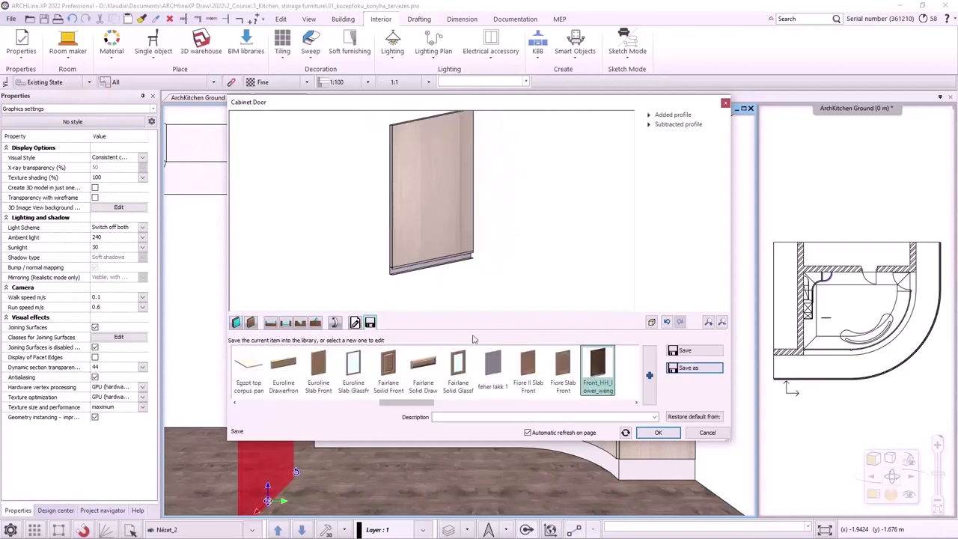
click(689, 368)
drag(435, 236, 415, 237)
key(Delete)
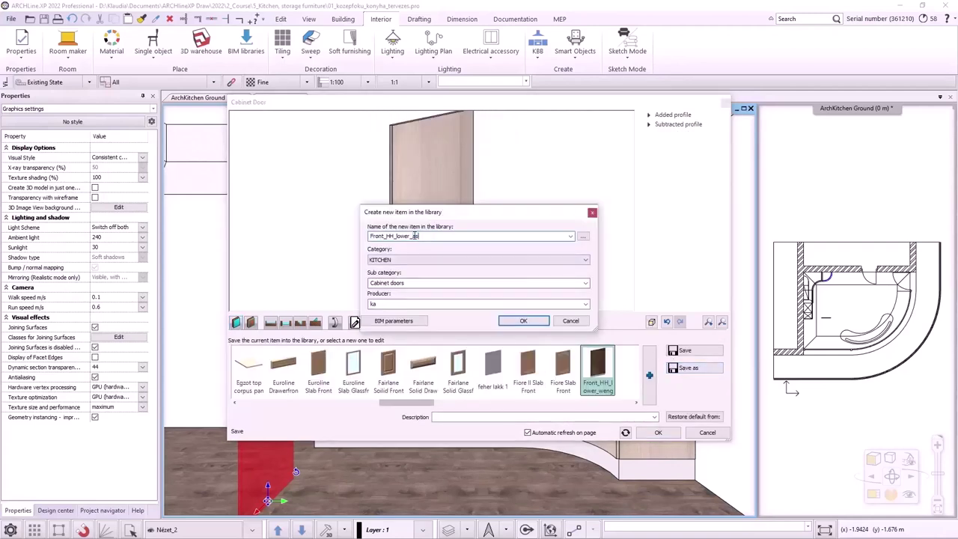
click(524, 320)
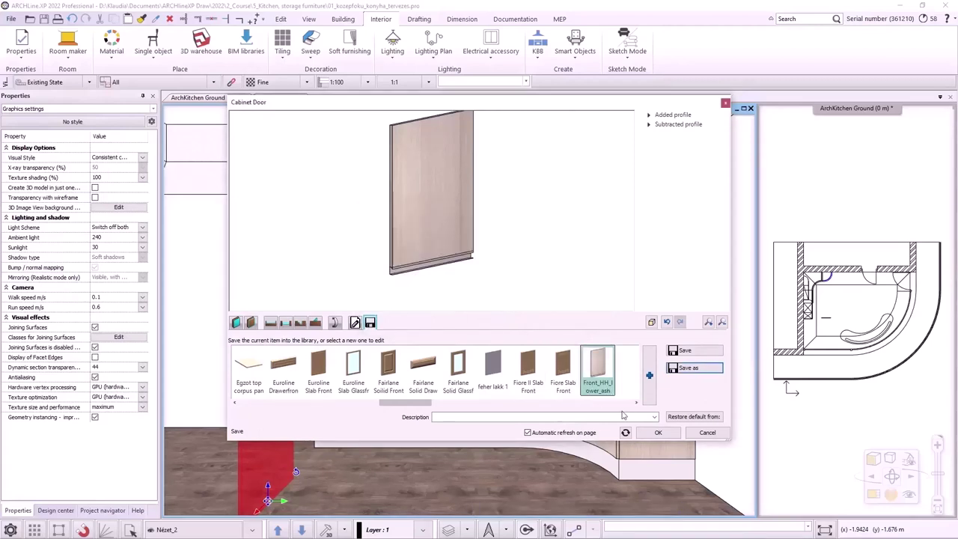
click(659, 432)
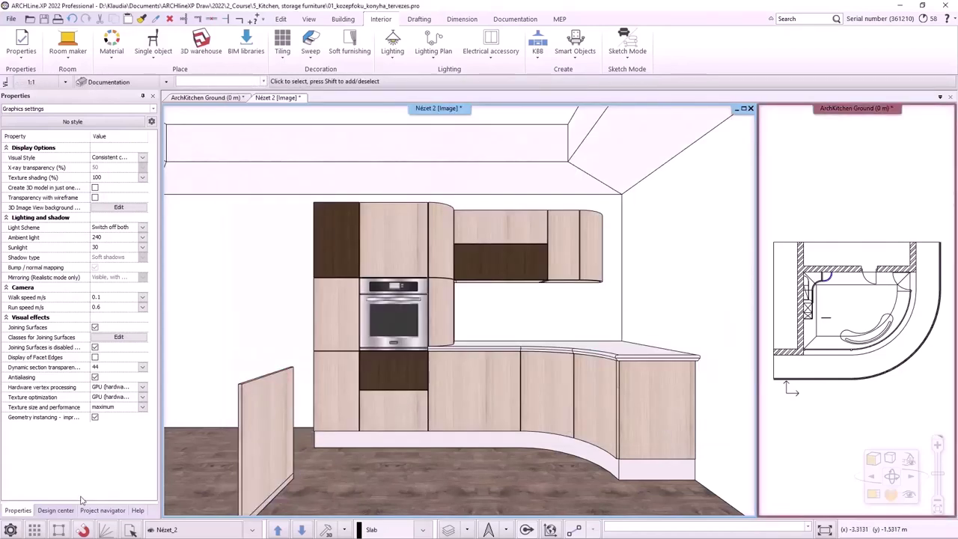
Apply Front_HH_upper_ash from the KITCHEN Cabinet doors library to the narrow tall cabinet beside the oven unit as its carcass front.
click(60, 511)
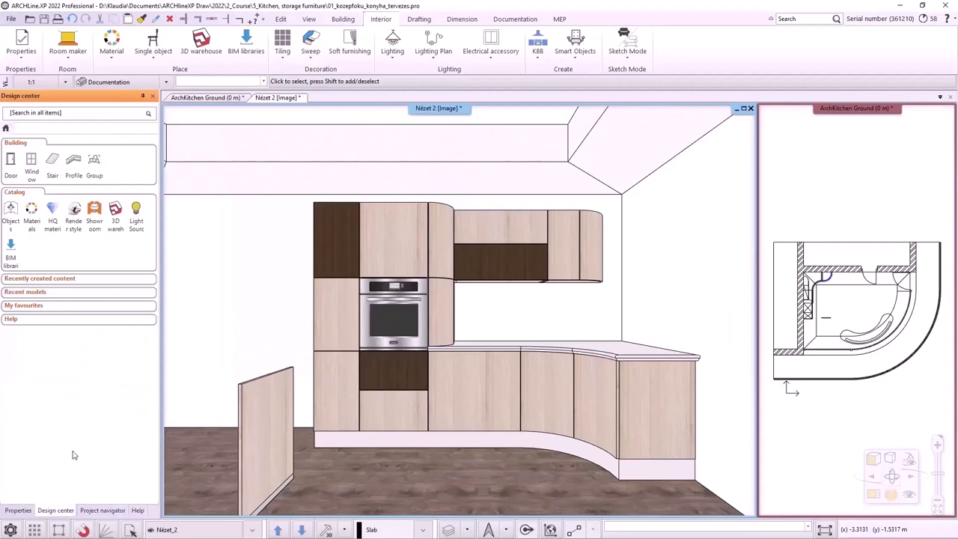
click(11, 214)
click(43, 348)
scroll(67, 353, down, 2)
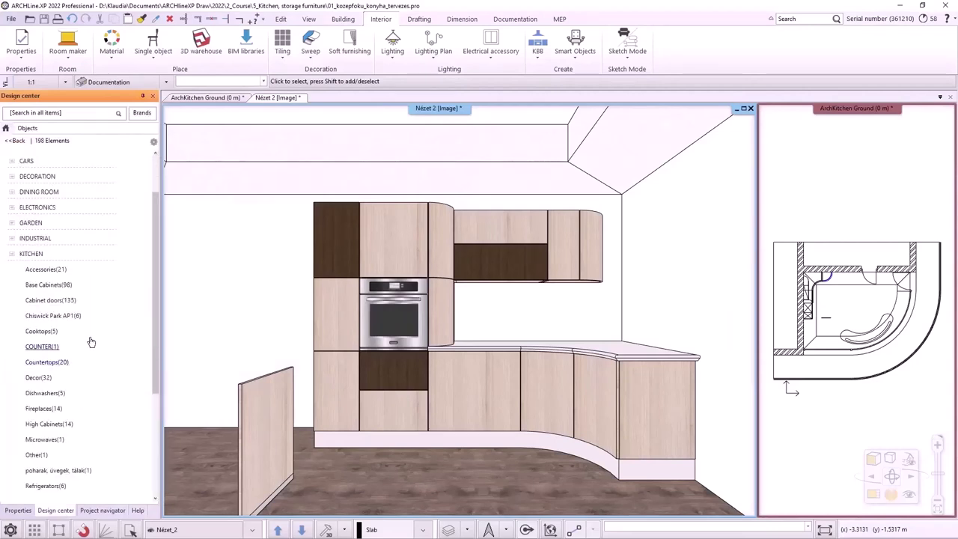
click(88, 301)
scroll(147, 203, down, 8)
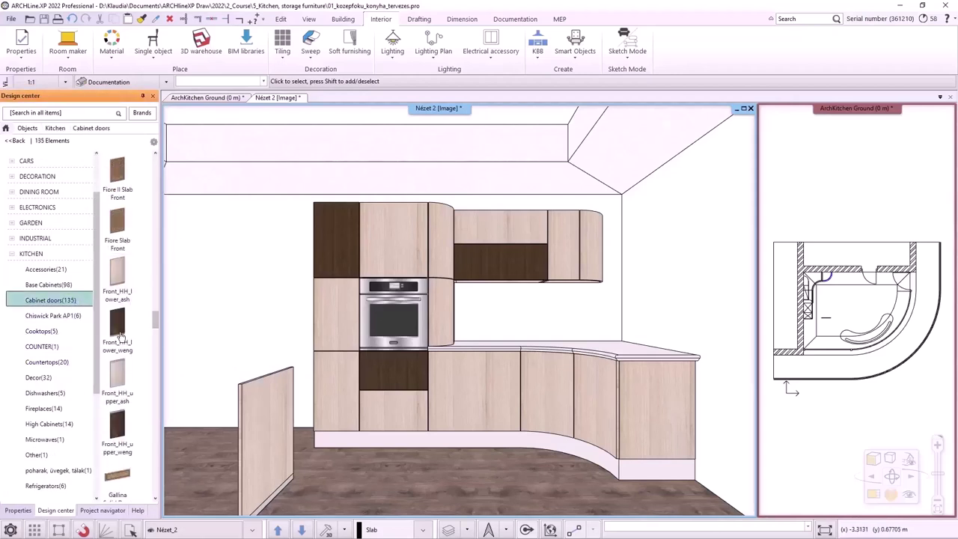
drag(117, 379, 341, 328)
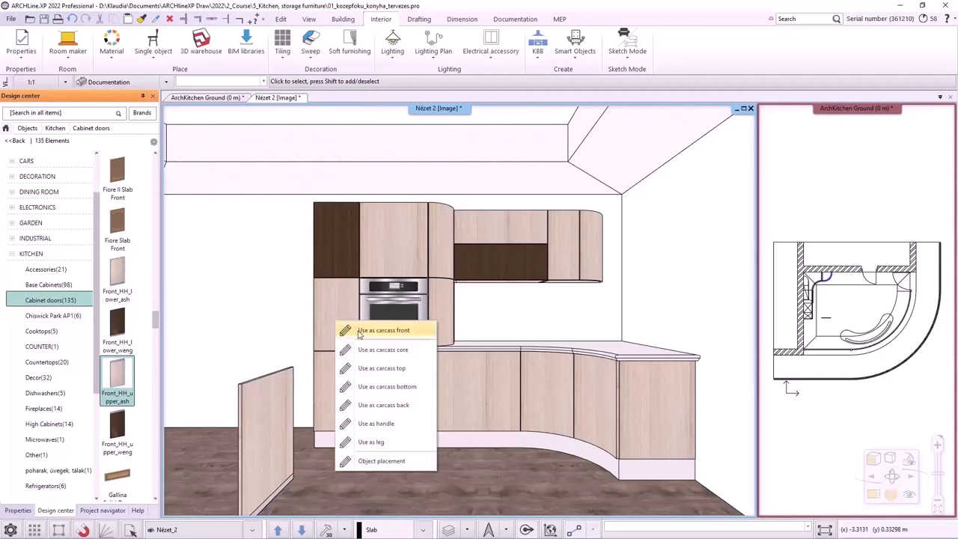
click(360, 331)
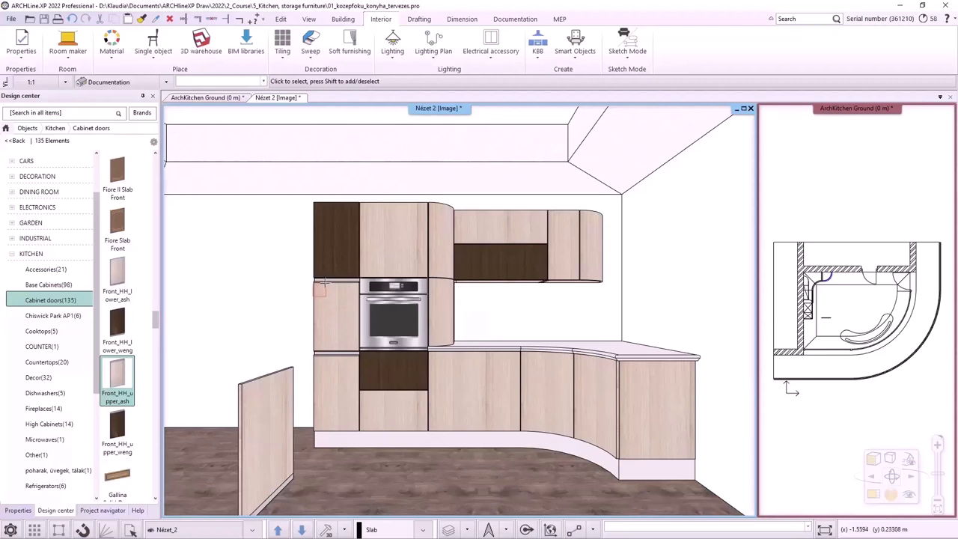
Open the narrow tall cabinet for editing and turn off the default front for its middle door.
click(349, 251)
click(372, 282)
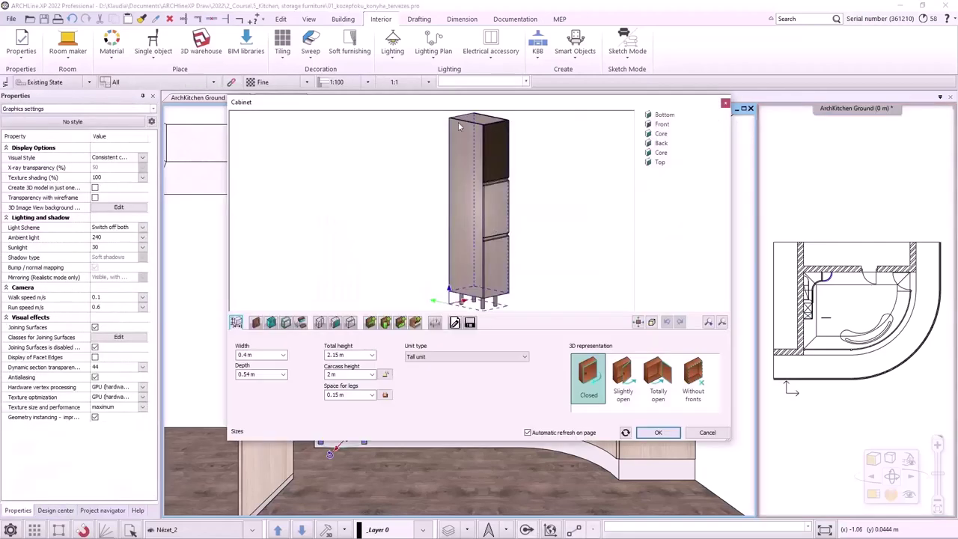
click(497, 207)
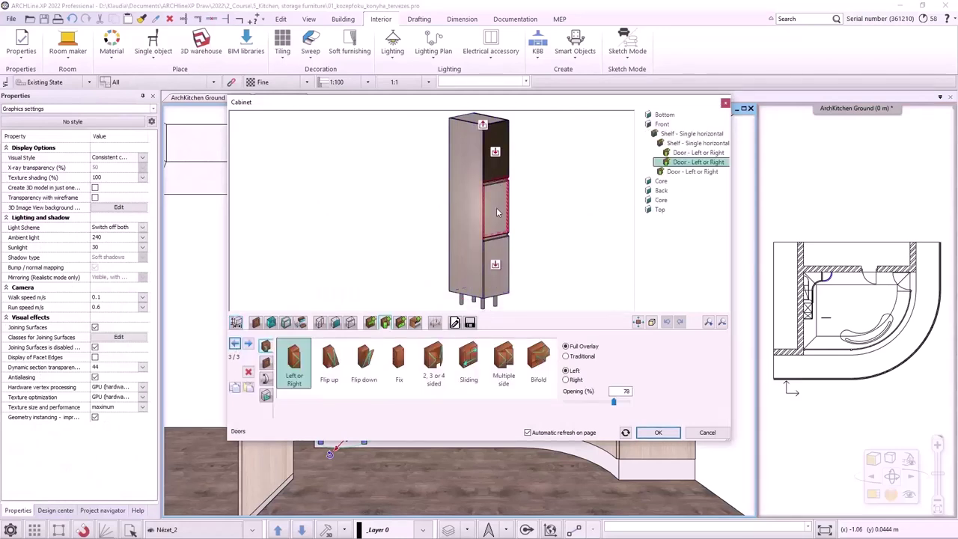
click(265, 363)
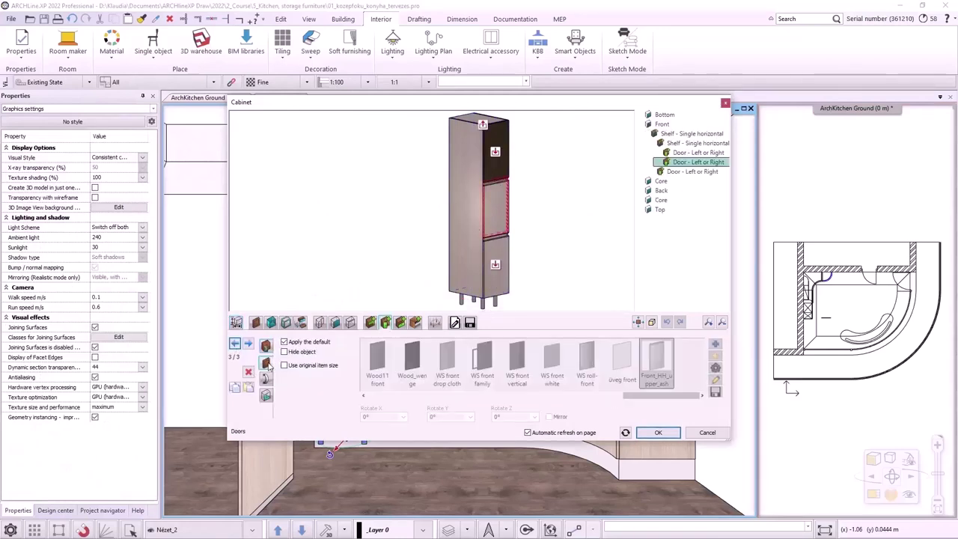
click(290, 344)
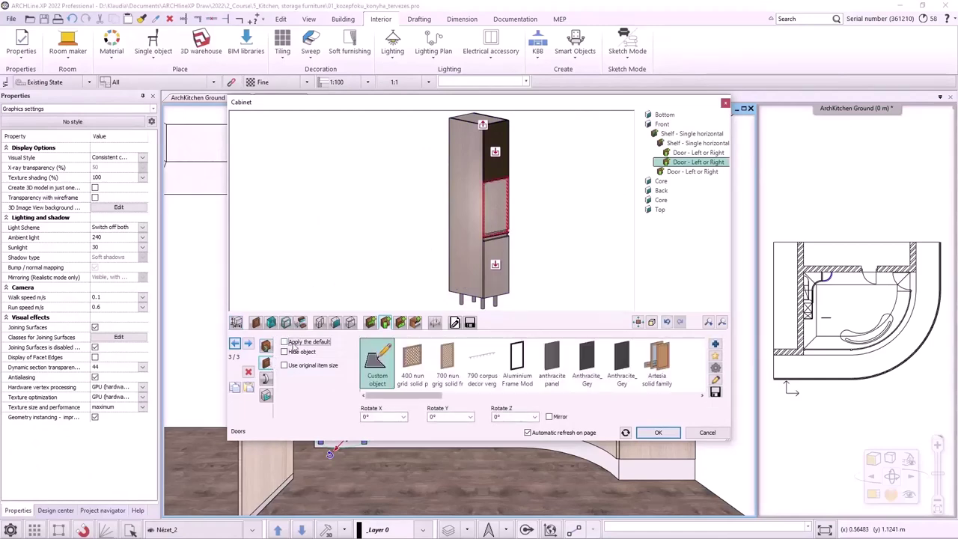
Assign Front_HH_lower_ash from the KITCHEN Cabinet doors library as the middle door's front.
click(717, 344)
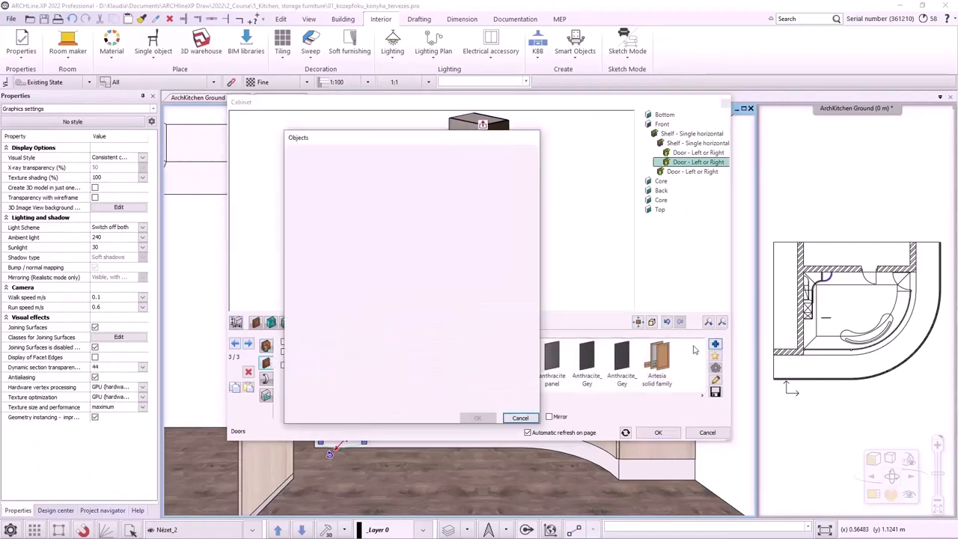
click(300, 184)
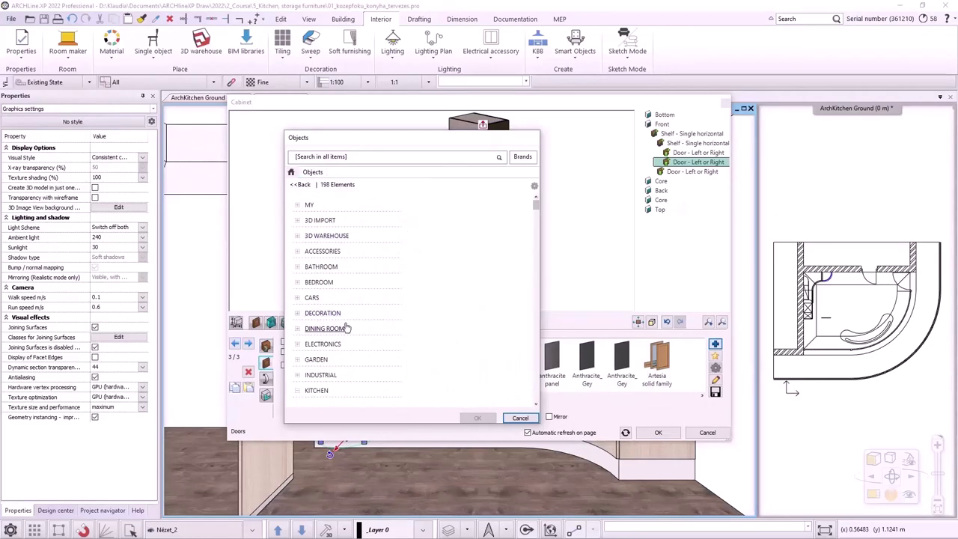
scroll(352, 333, down, 1)
click(330, 343)
scroll(352, 334, down, 1)
scroll(351, 336, down, 1)
click(349, 298)
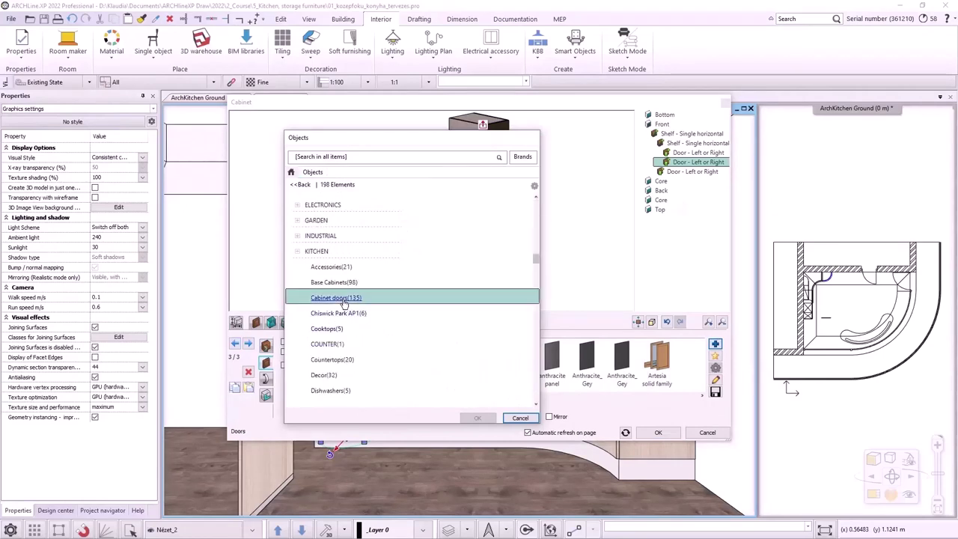
drag(537, 229, 536, 306)
mouse_move(460, 286)
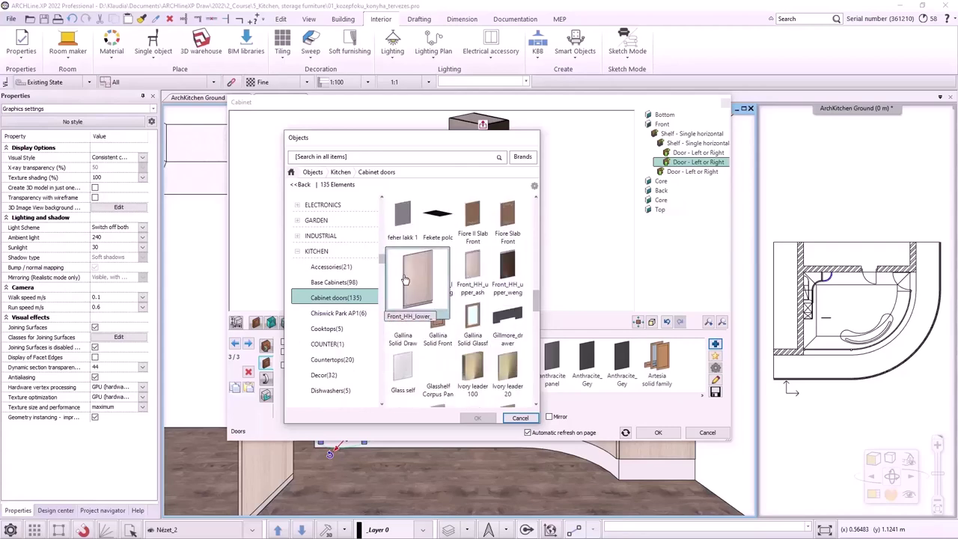
click(403, 270)
click(477, 418)
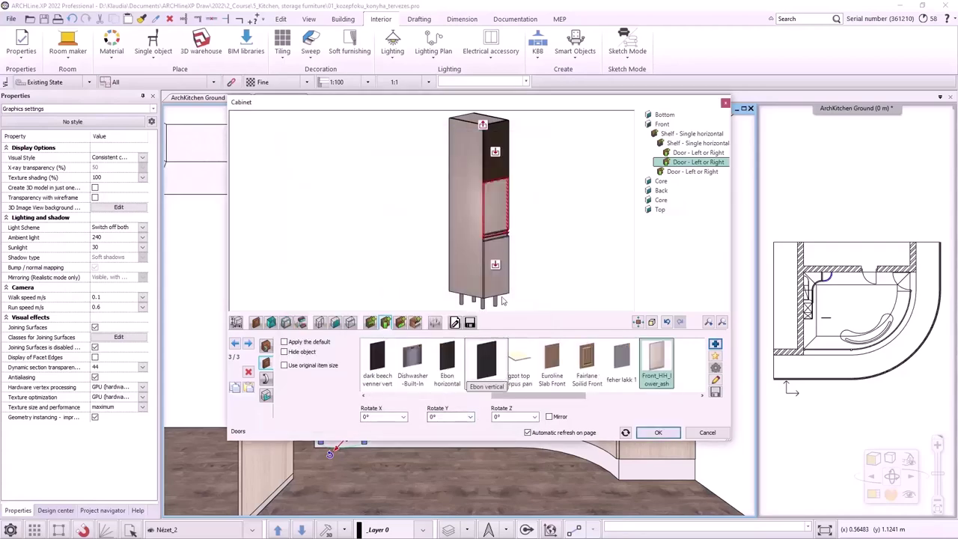
Replace the tall cabinet's uppermost door front with Front_HH_lower_wenge and accept the cabinet changes.
click(503, 137)
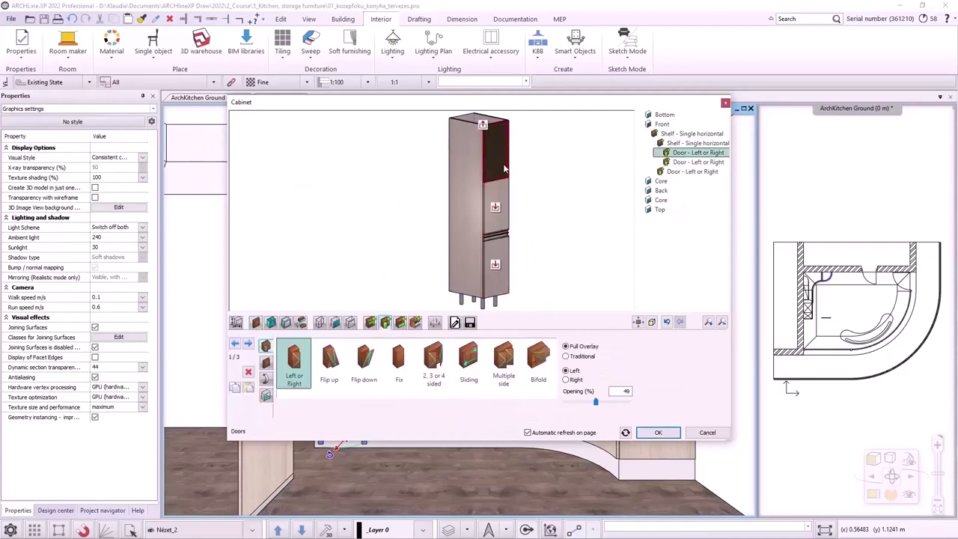
click(266, 363)
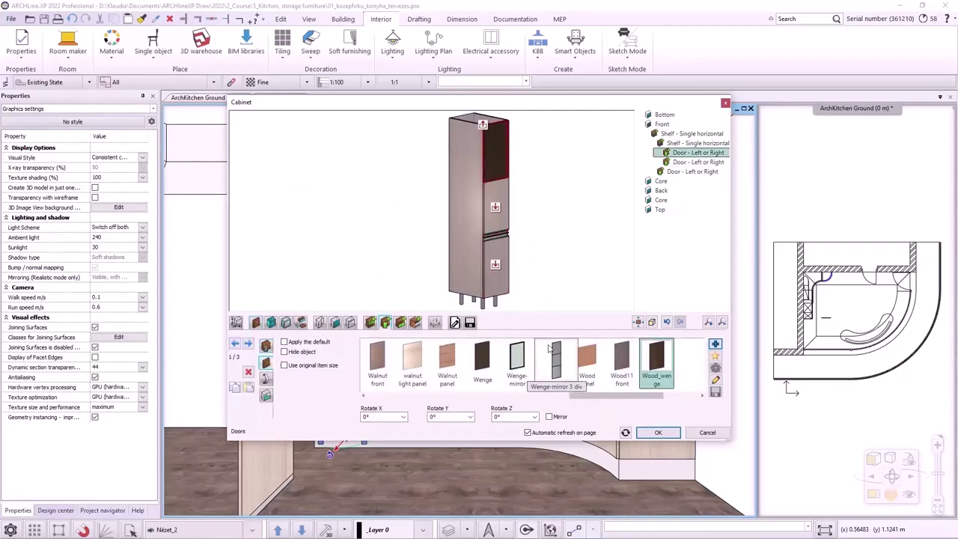
click(715, 343)
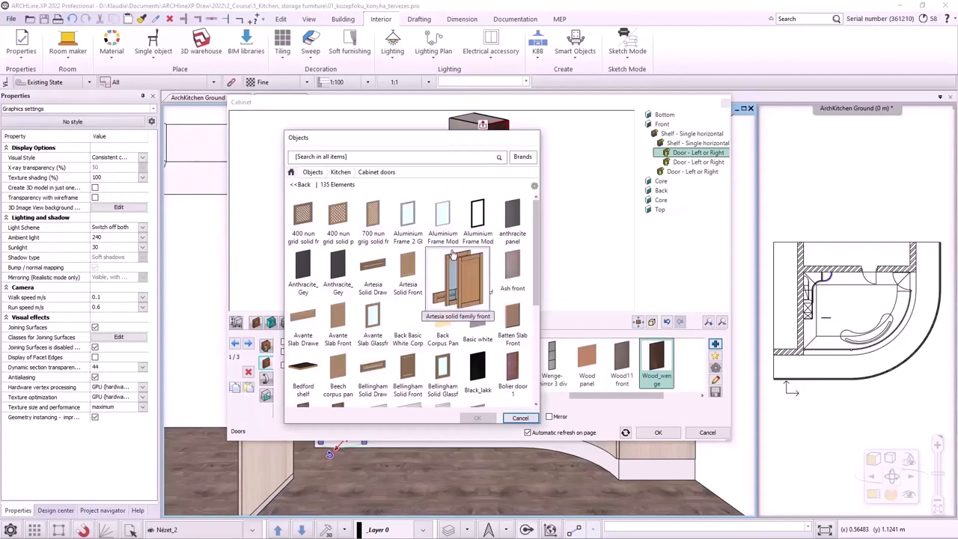
drag(536, 236, 533, 292)
scroll(533, 292, up, 1)
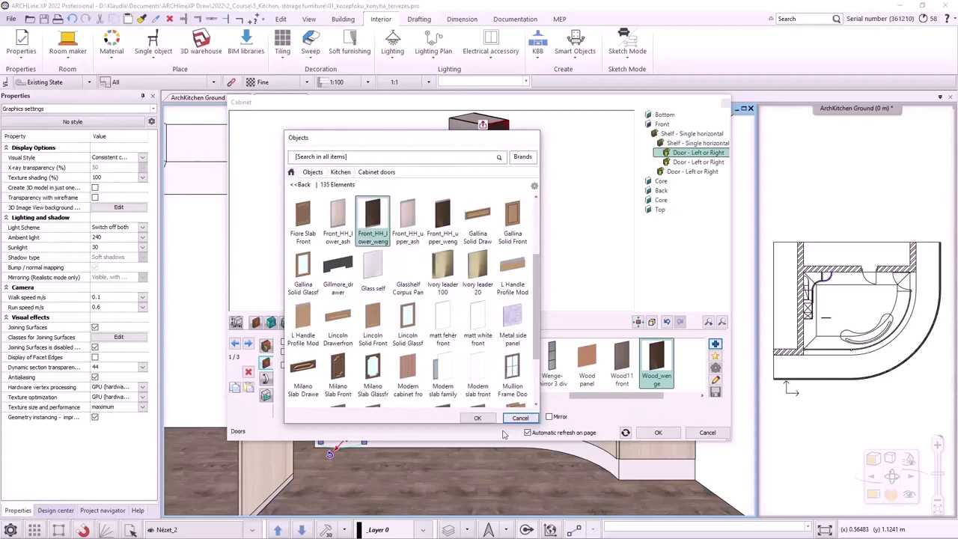
click(477, 417)
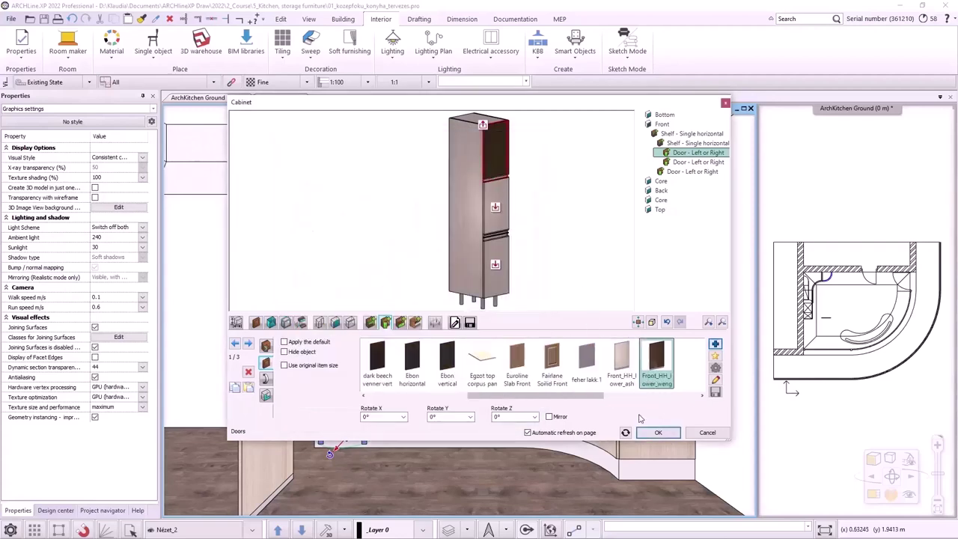
click(656, 433)
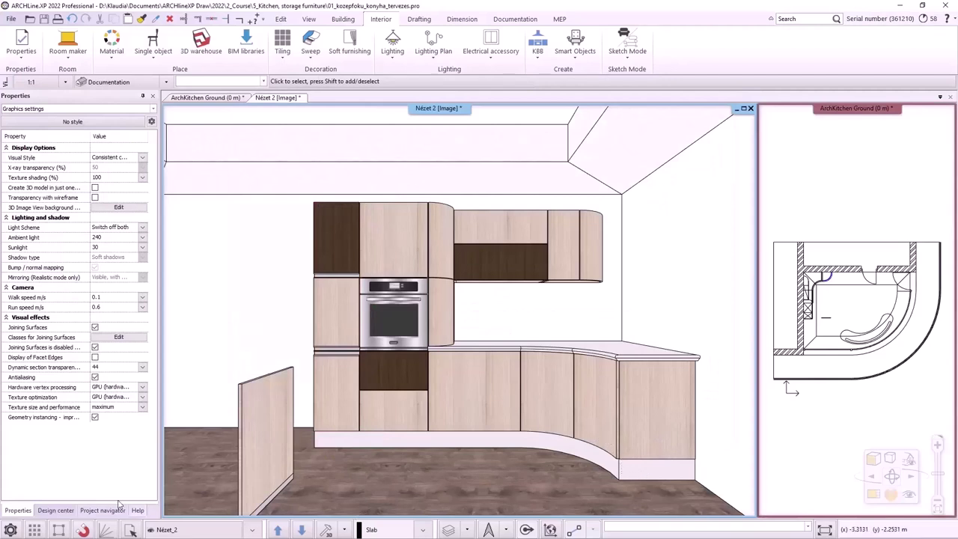
Apply Front_HH_upper_ash from the cabinet doors library to the tall oven unit as its carcass front.
click(55, 510)
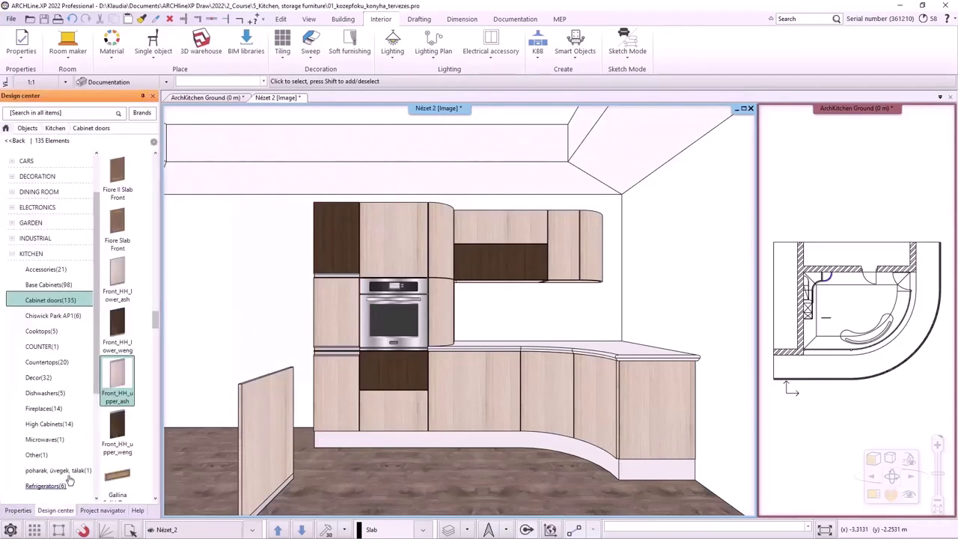
drag(118, 374, 381, 412)
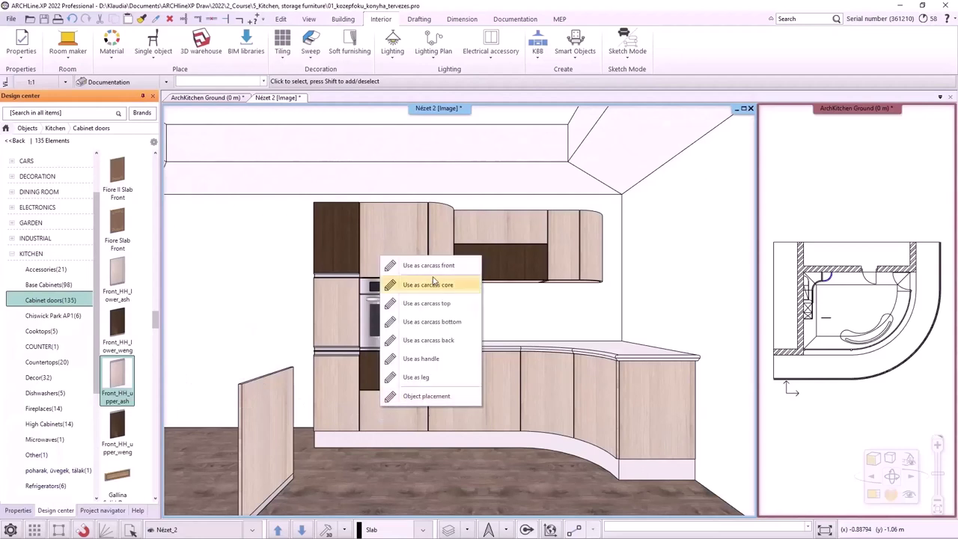
click(423, 284)
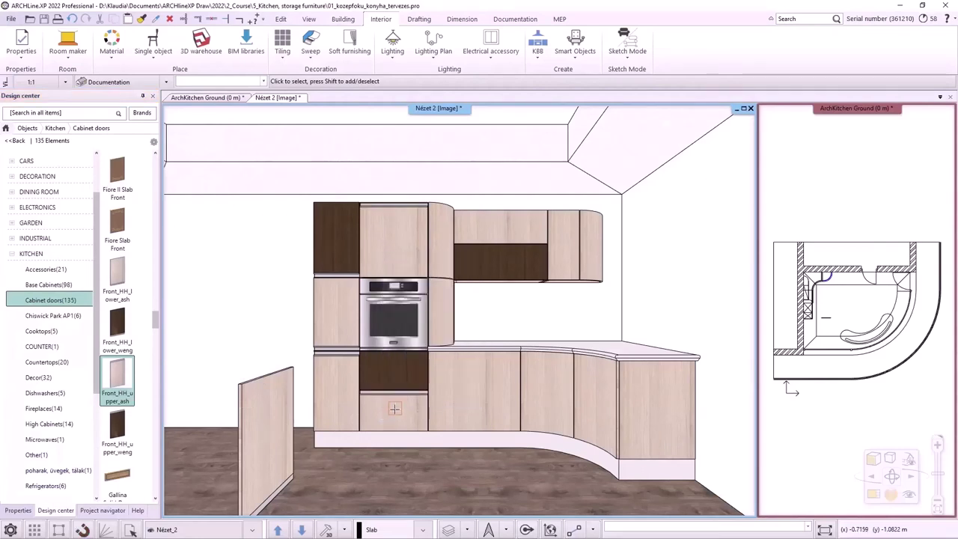
Edit the tall oven unit and give its wenge drawer below the oven the front Front_HH_upper_wenge from the KITCHEN Cabinet doors library.
click(391, 366)
click(416, 396)
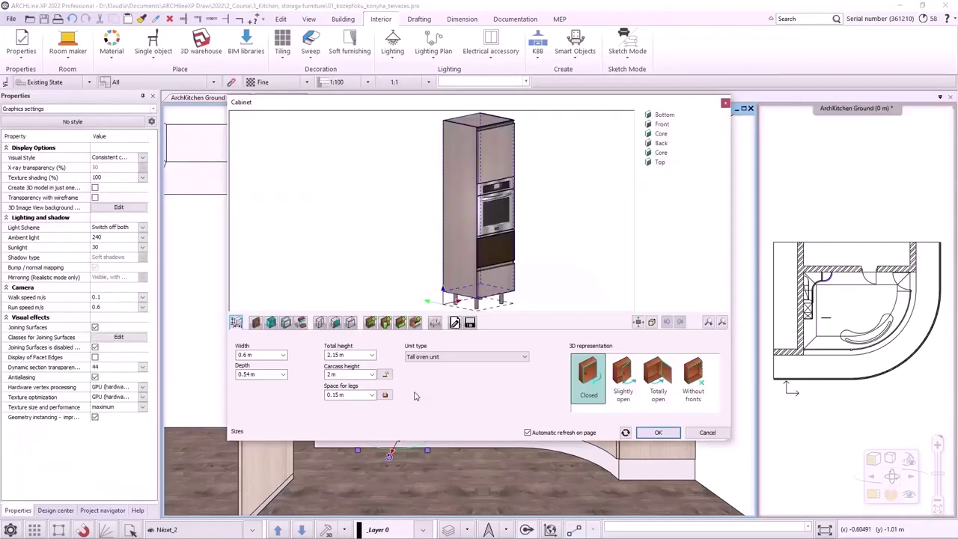
click(490, 254)
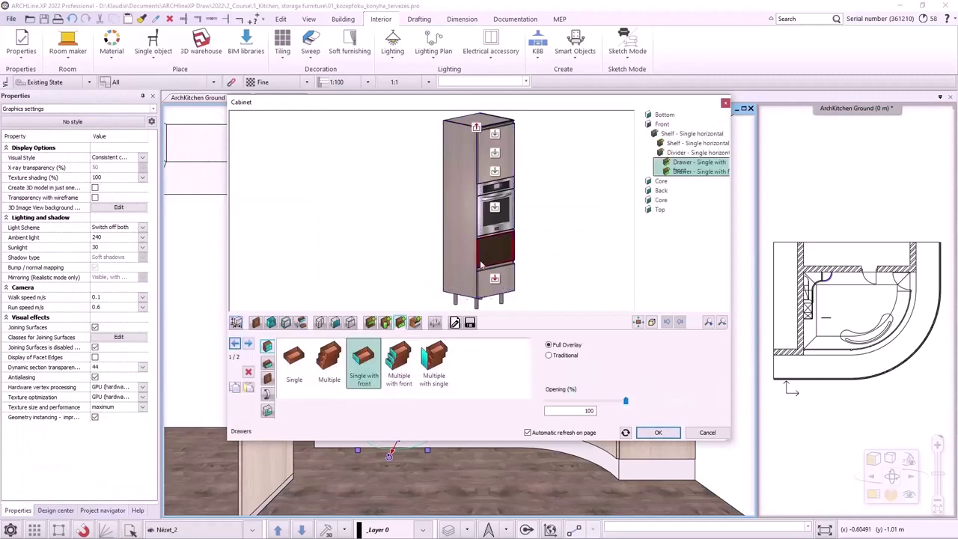
click(268, 380)
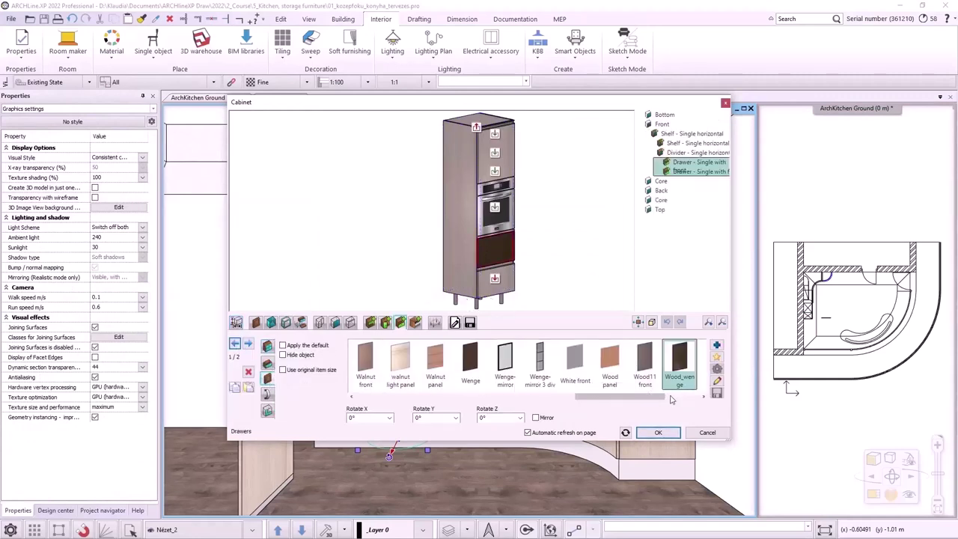
click(717, 346)
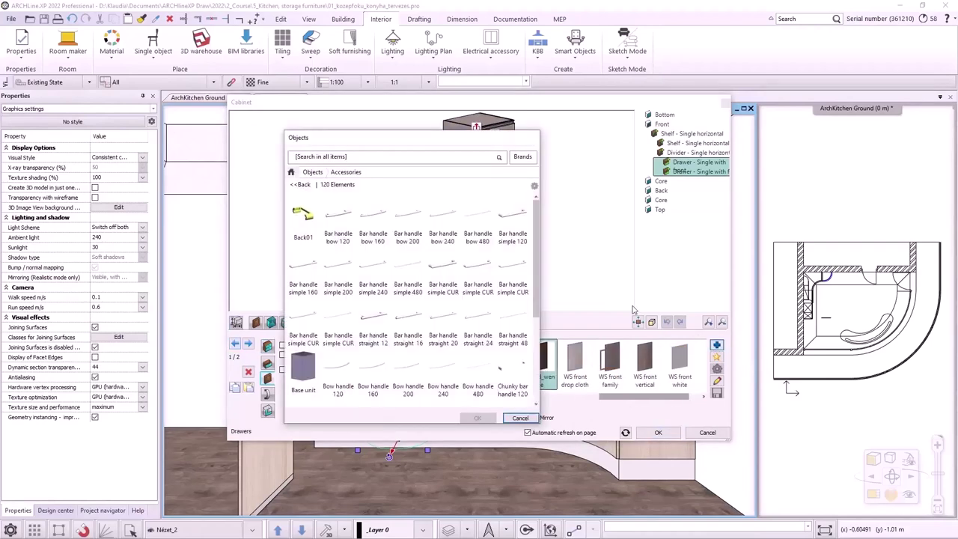
click(293, 173)
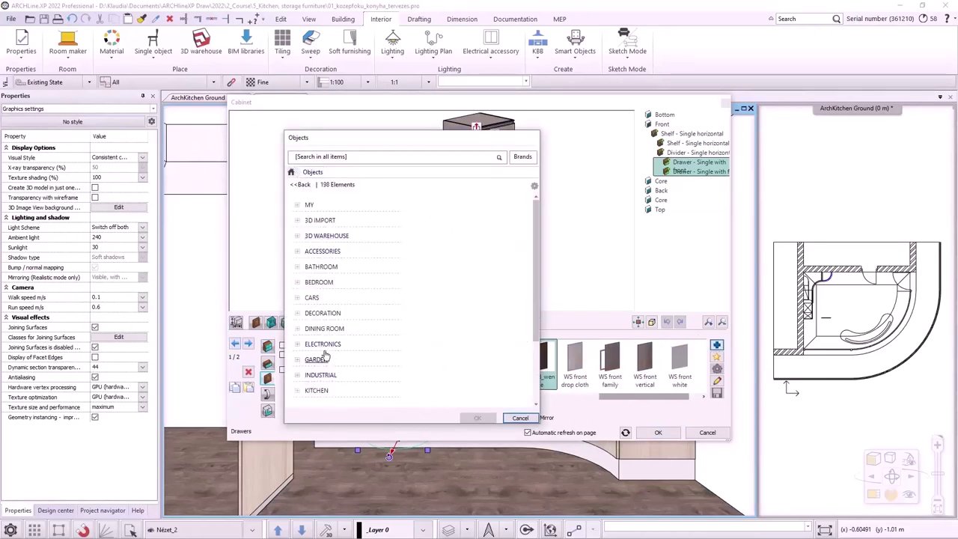
scroll(311, 349, down, 1)
click(314, 343)
scroll(340, 352, down, 2)
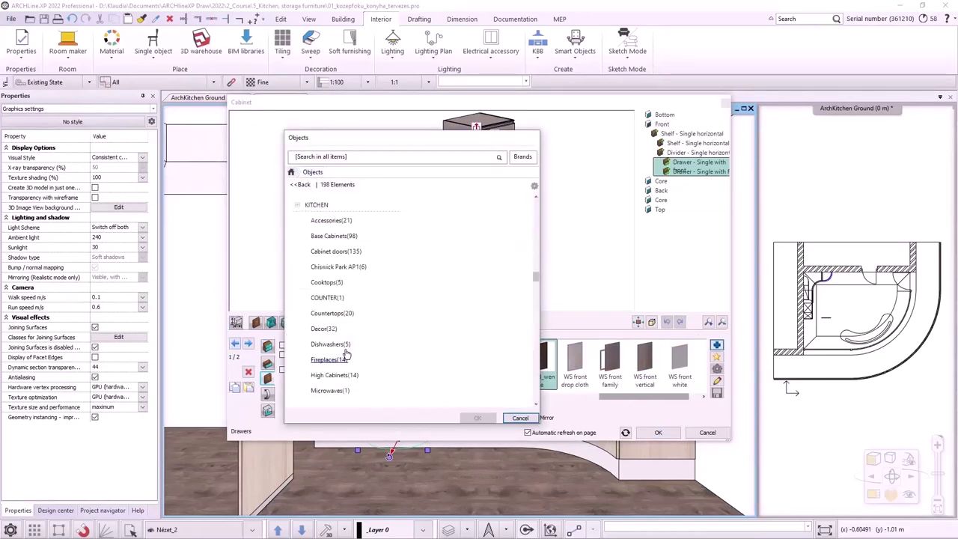
click(347, 251)
drag(536, 212, 536, 302)
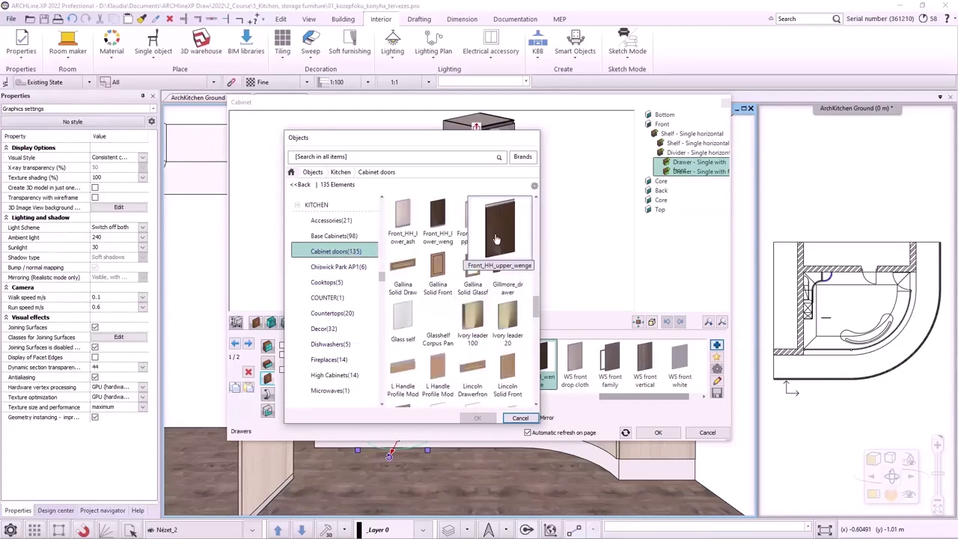
click(473, 321)
click(477, 417)
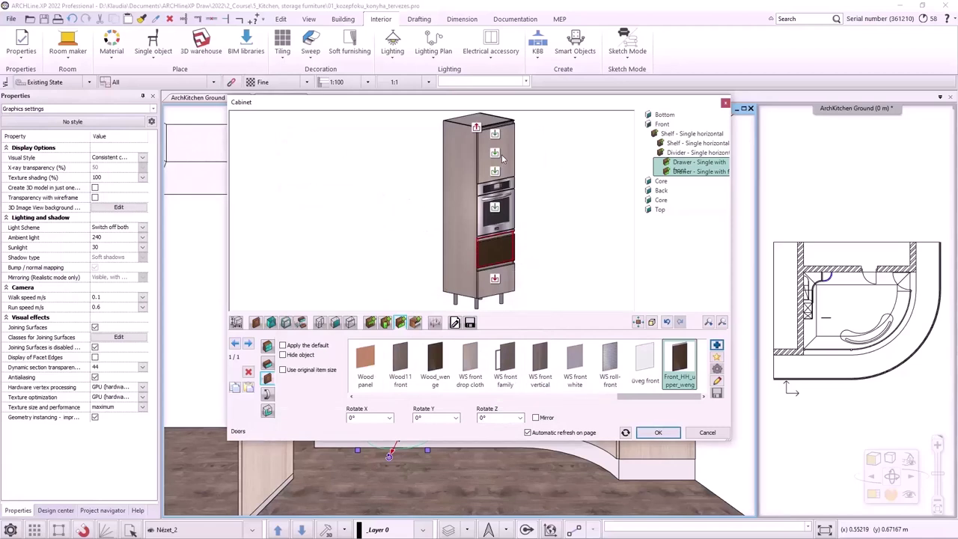
Replace the default front of the oven unit's upper door with Front_HH_lower_ash and accept the cabinet changes.
click(503, 157)
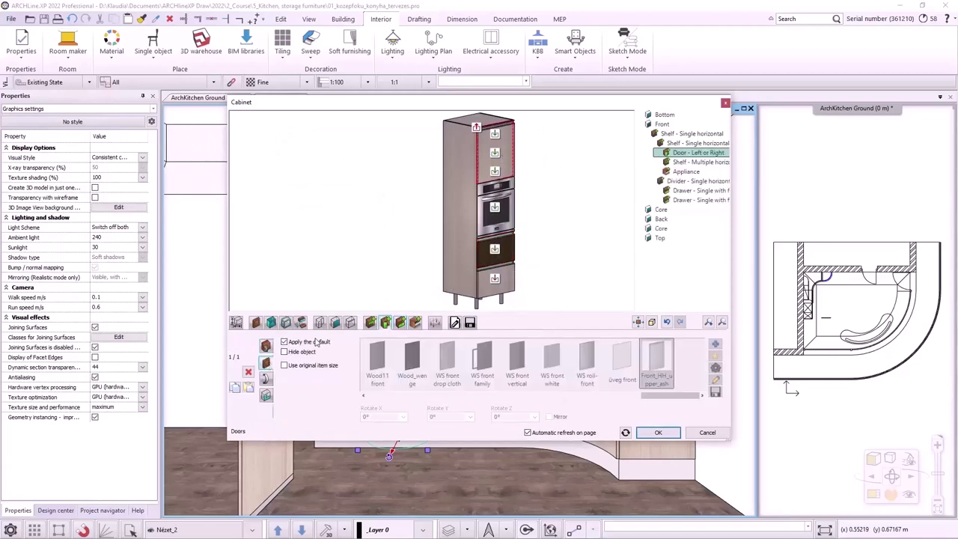
click(317, 342)
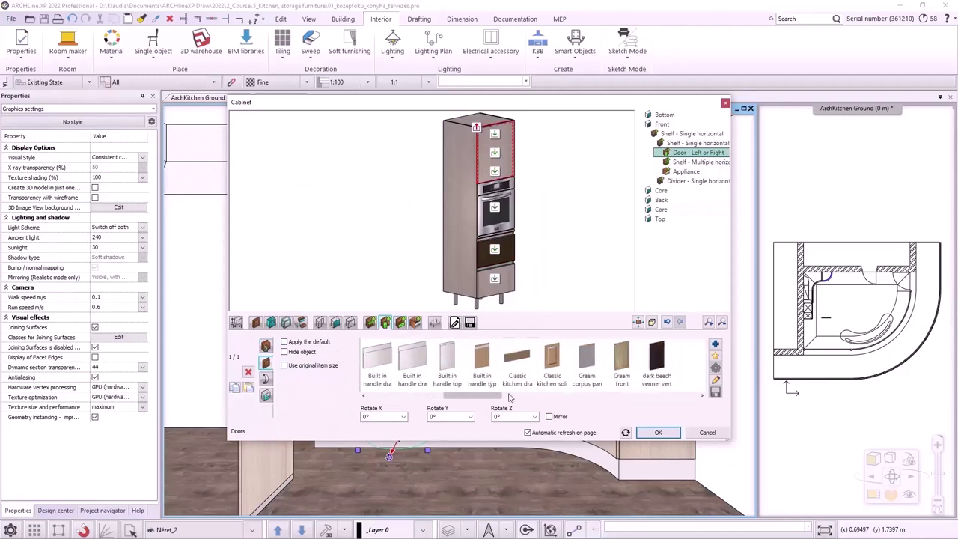
drag(509, 397, 577, 393)
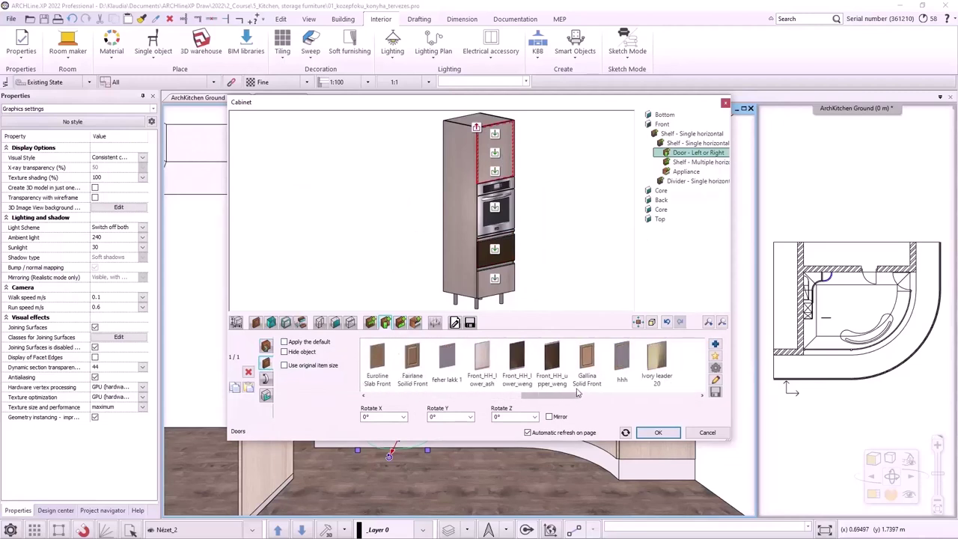
click(482, 361)
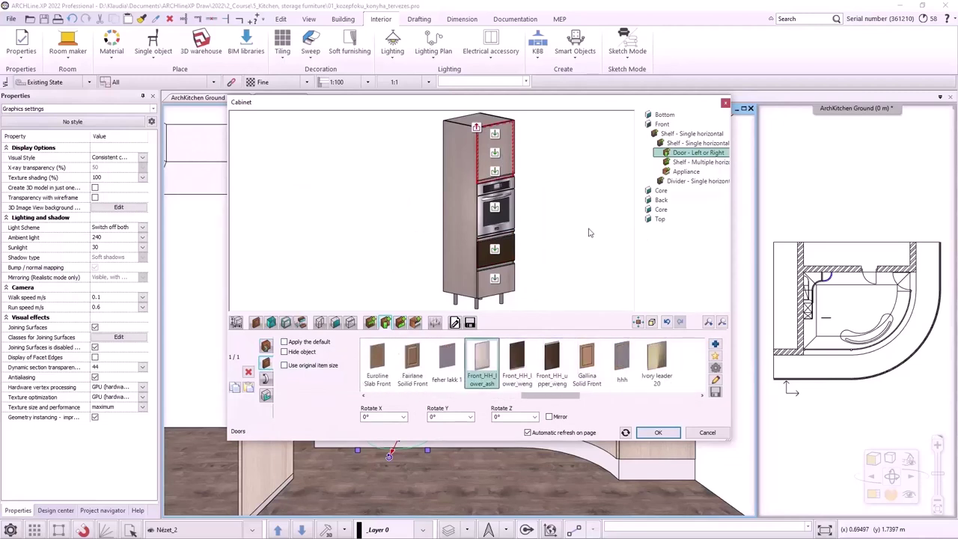
click(658, 434)
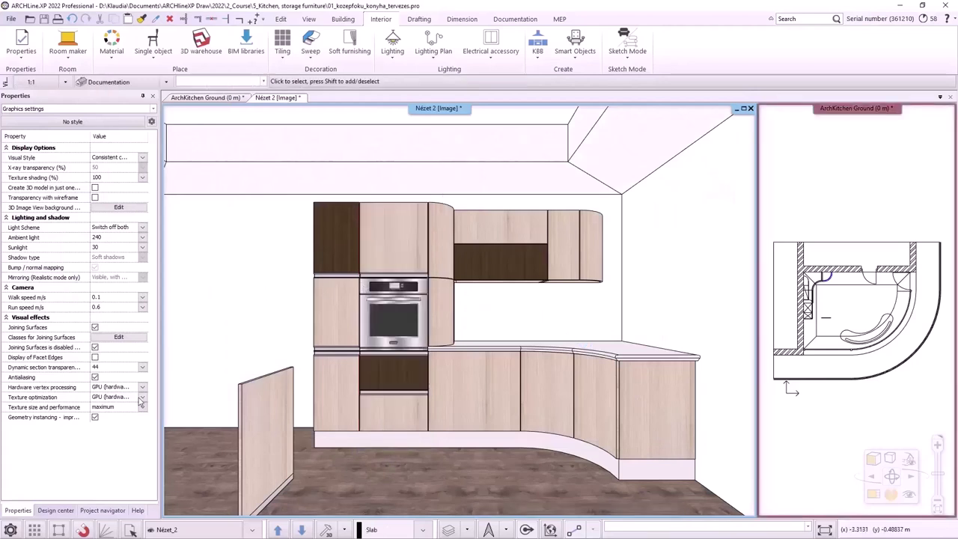
Apply Front_HH_upper_ash from the cabinet doors library to the straight and curved base cabinets beside the tall oven unit.
click(56, 510)
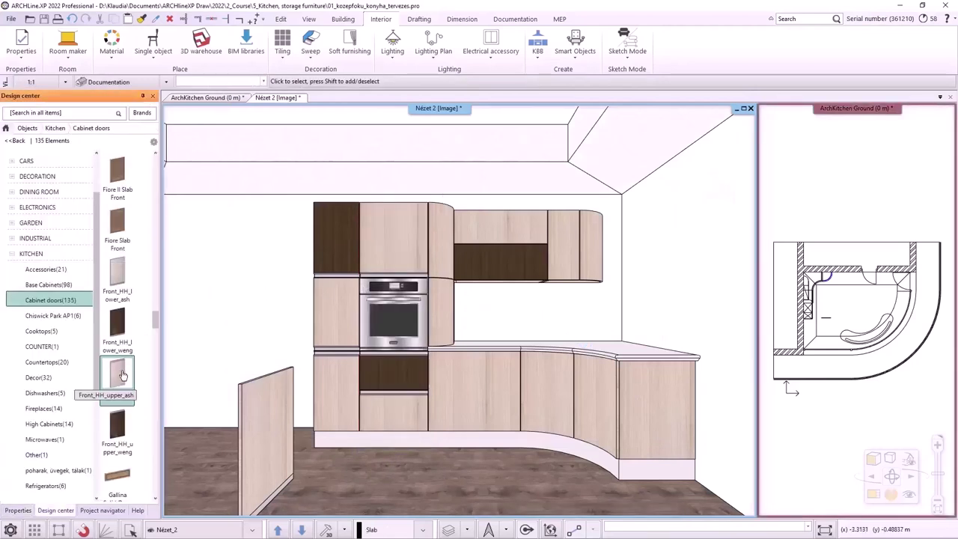
click(122, 374)
click(528, 378)
click(554, 395)
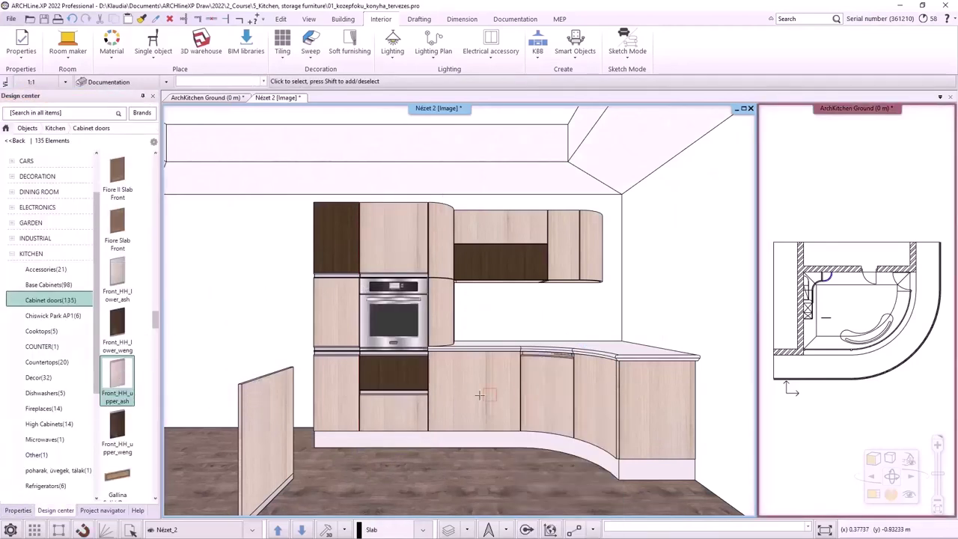
click(480, 395)
click(587, 390)
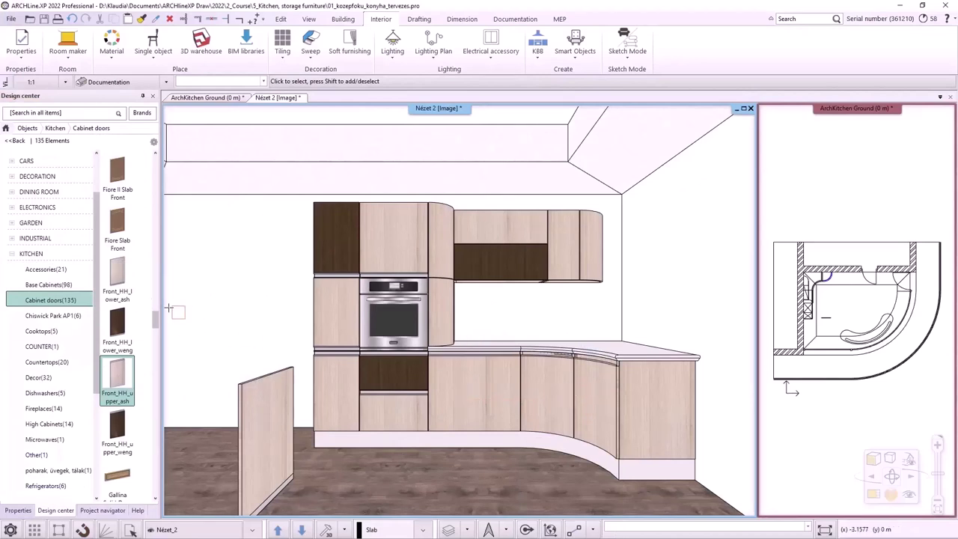
Apply Front_HH_lower_ash from the cabinet doors library to the curved tall end unit and the wall units.
click(117, 276)
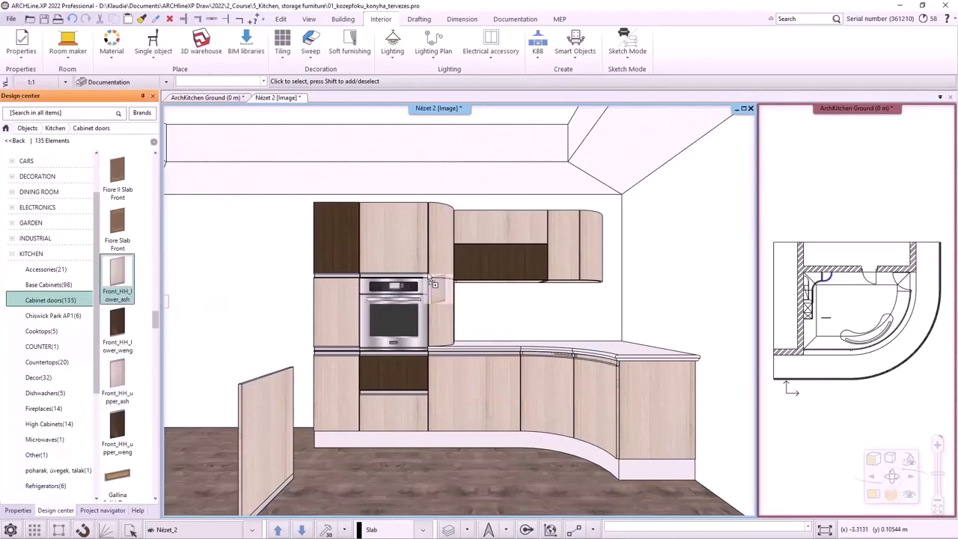
click(442, 252)
click(466, 254)
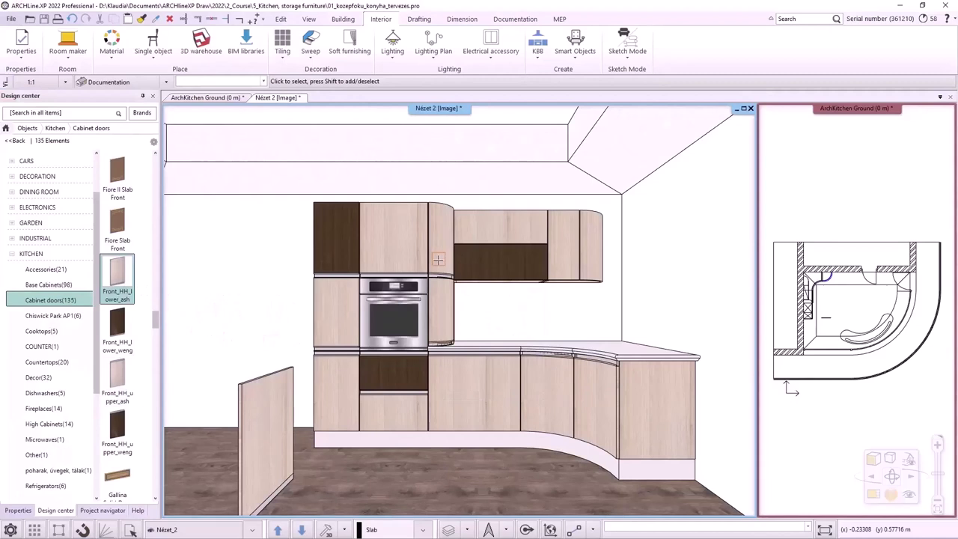
click(494, 241)
click(584, 245)
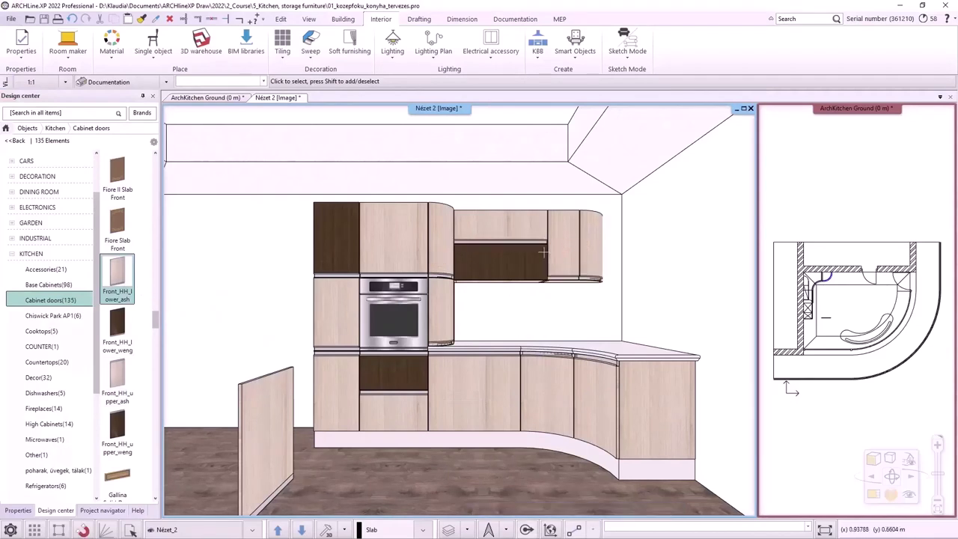
Edit the flip-up wall unit, assign Front_HH_lower_wenge to its lower door and accept the cabinet changes.
click(508, 255)
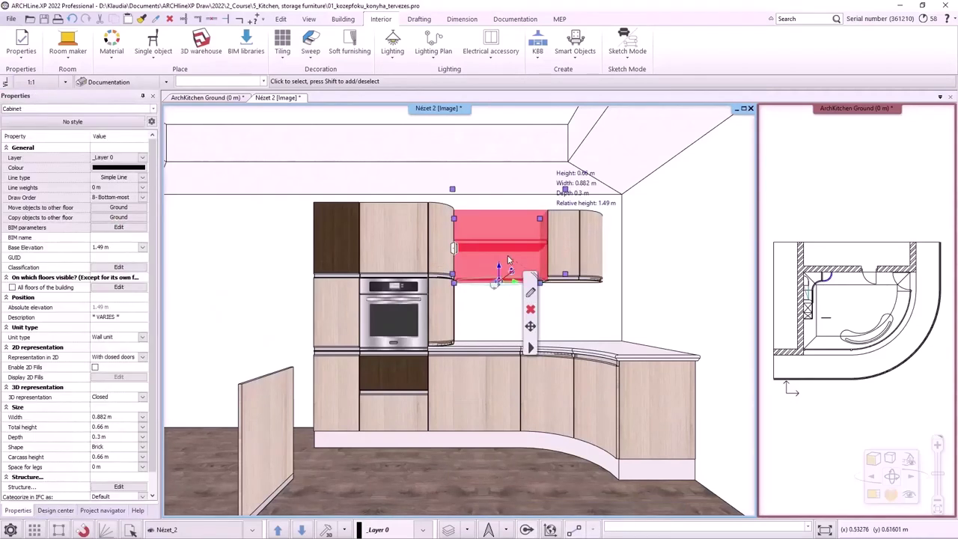
click(530, 293)
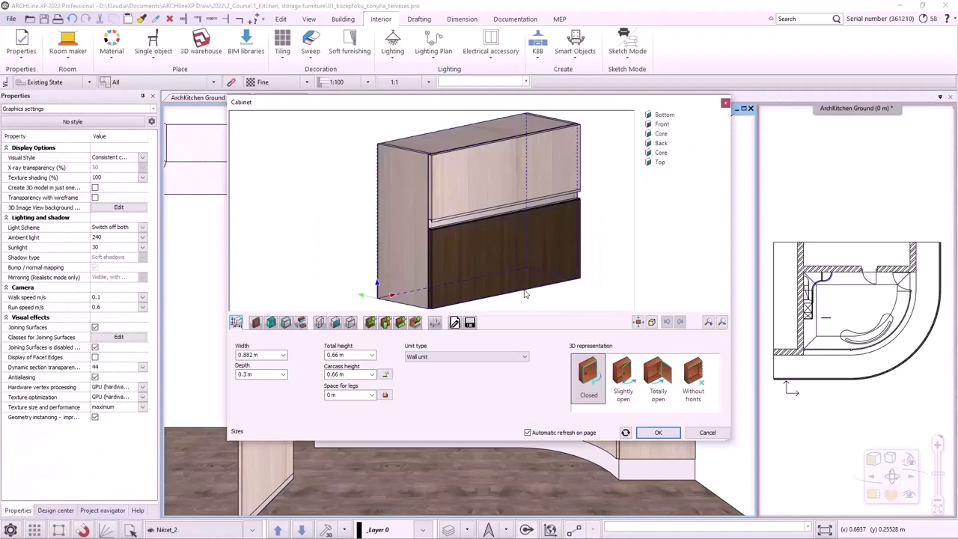
click(336, 328)
click(267, 364)
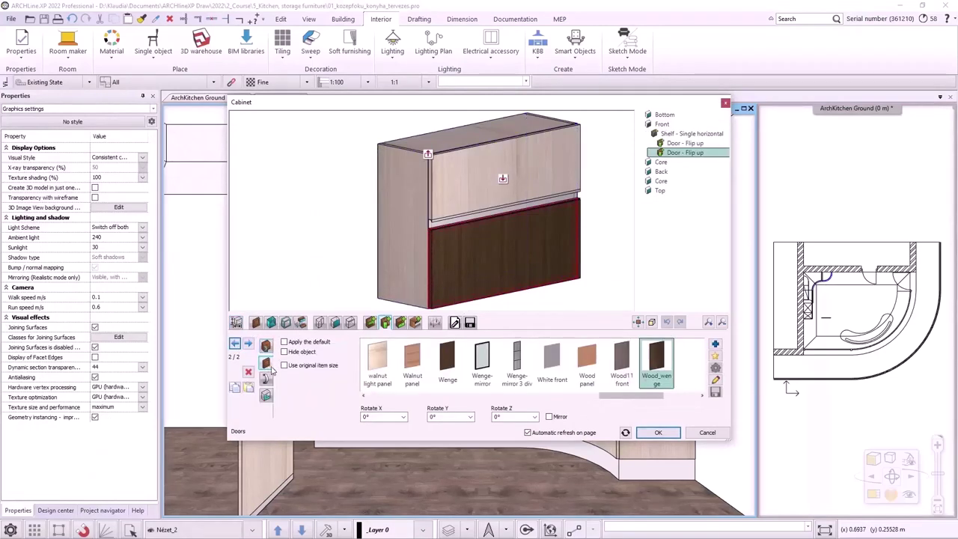
drag(621, 396, 547, 410)
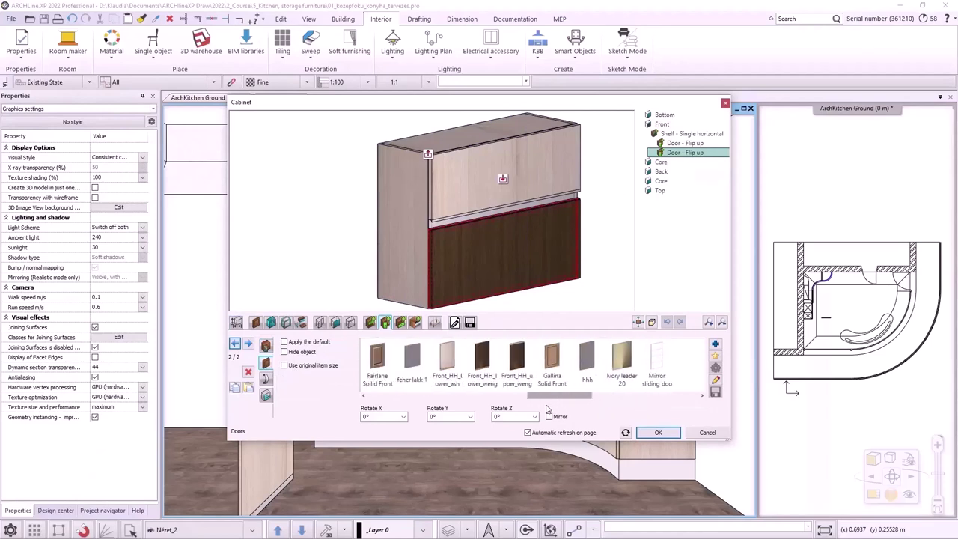
click(482, 358)
click(658, 432)
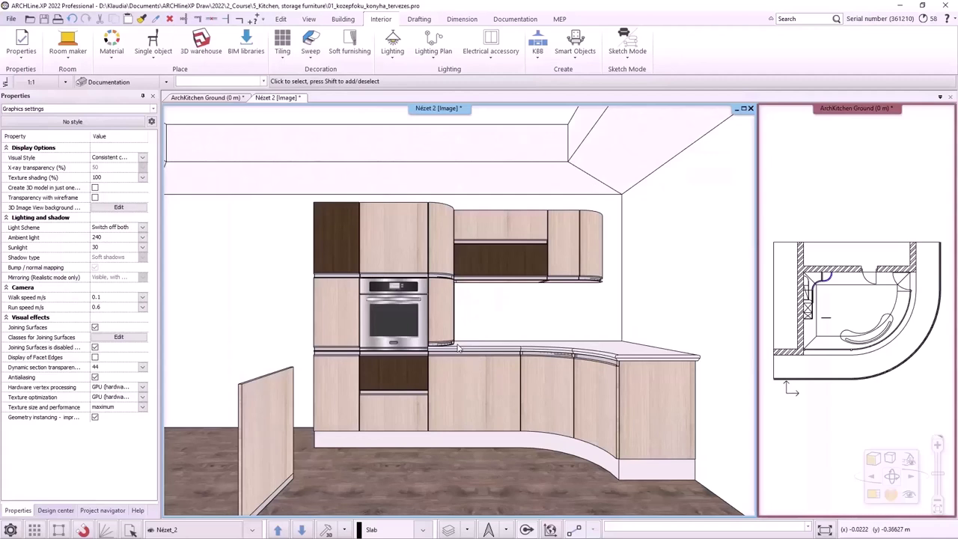
Delete the freestanding Front_HH_upper_ash door panel standing beside the tall cabinets.
click(281, 430)
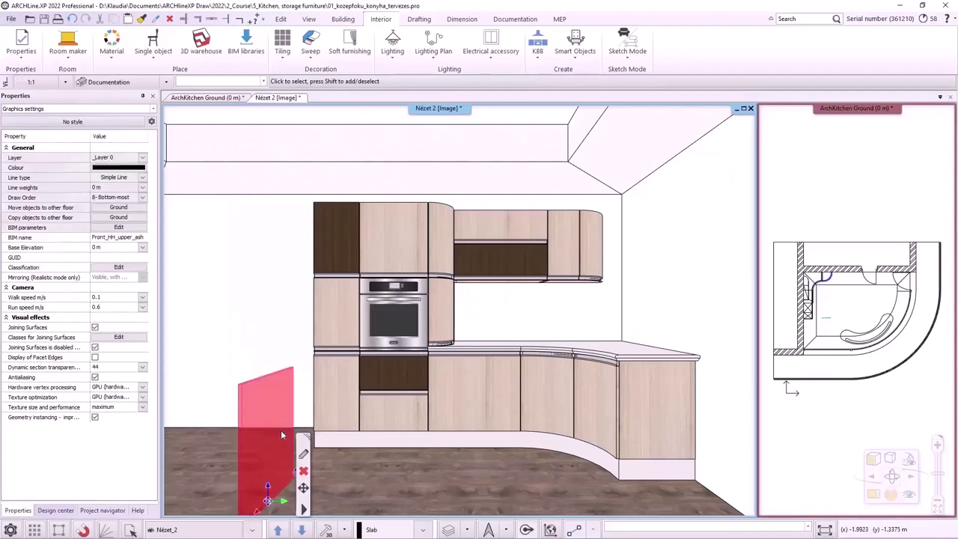
key(Delete)
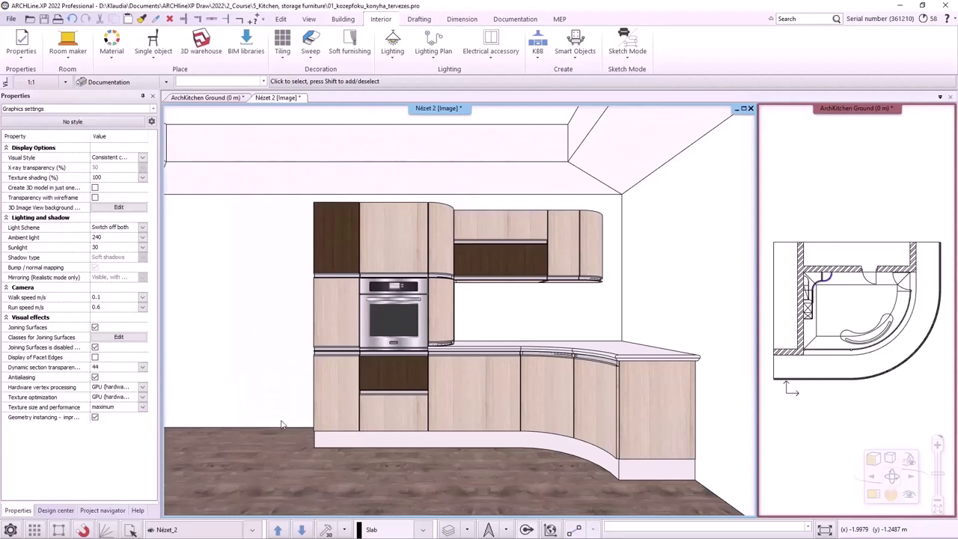
click(380, 315)
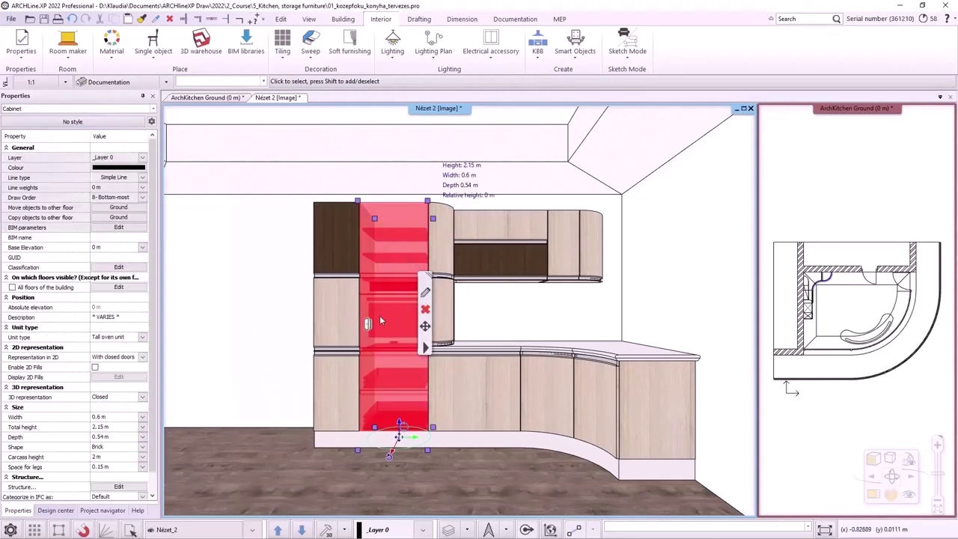
click(425, 347)
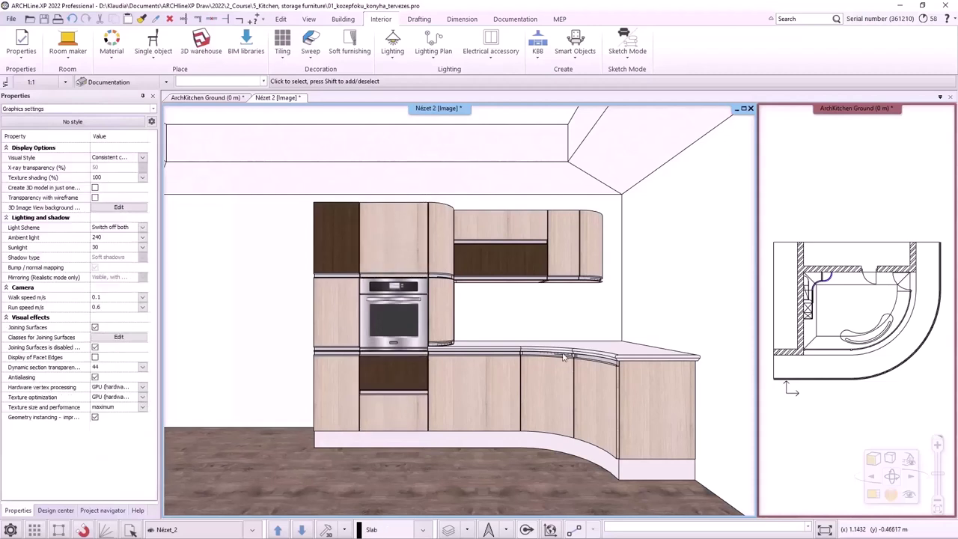
click(327, 333)
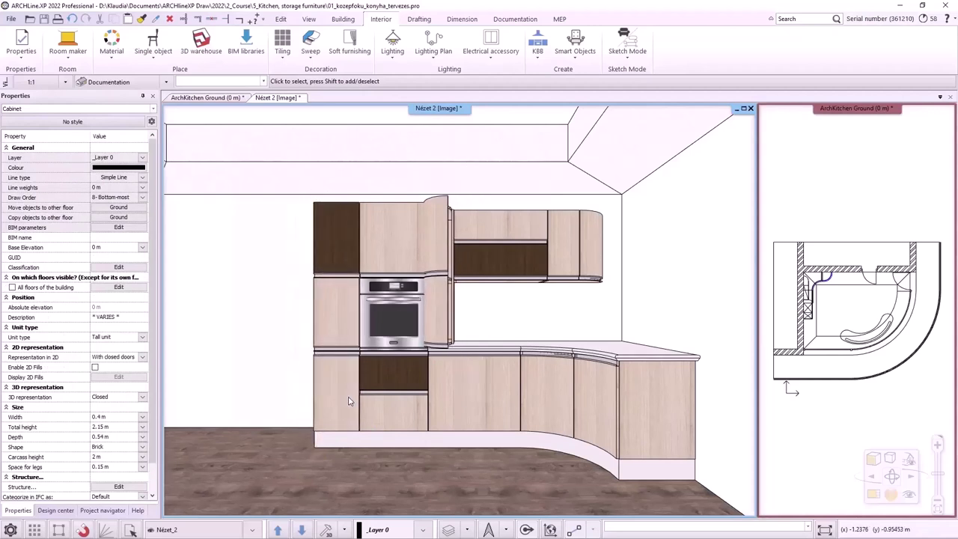
key(Escape)
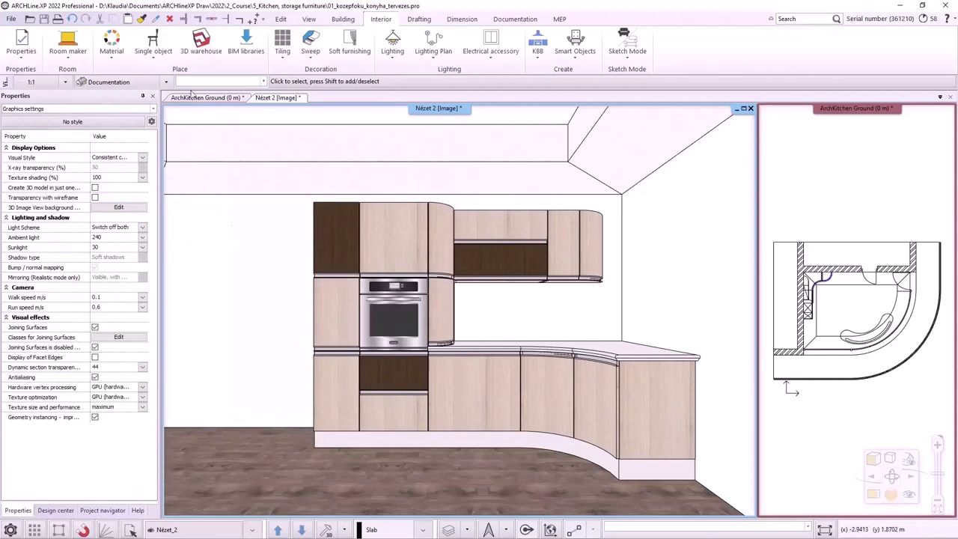
Start a new cabinet in the ArchKitchen Ground floor plan, at the curved countertop end along the wall.
click(205, 97)
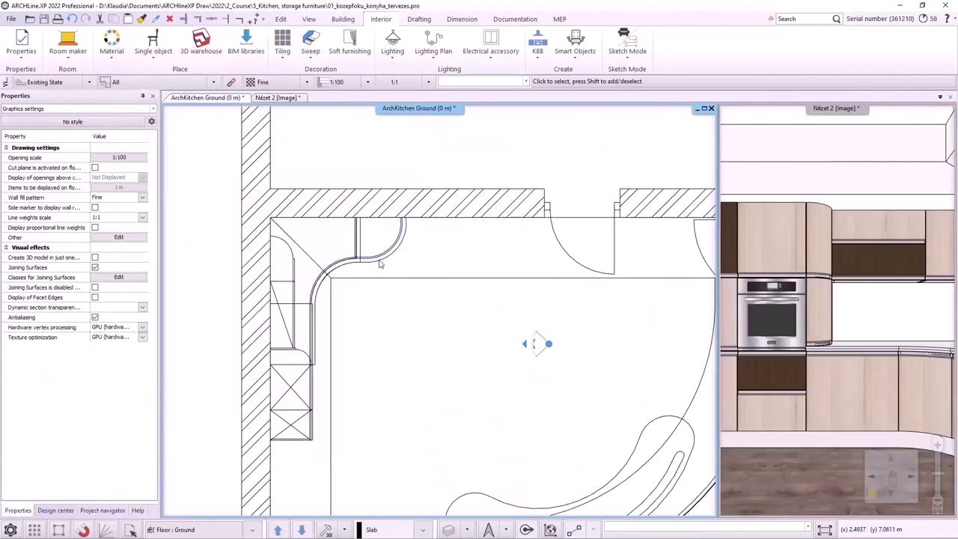
scroll(380, 263, up, 3)
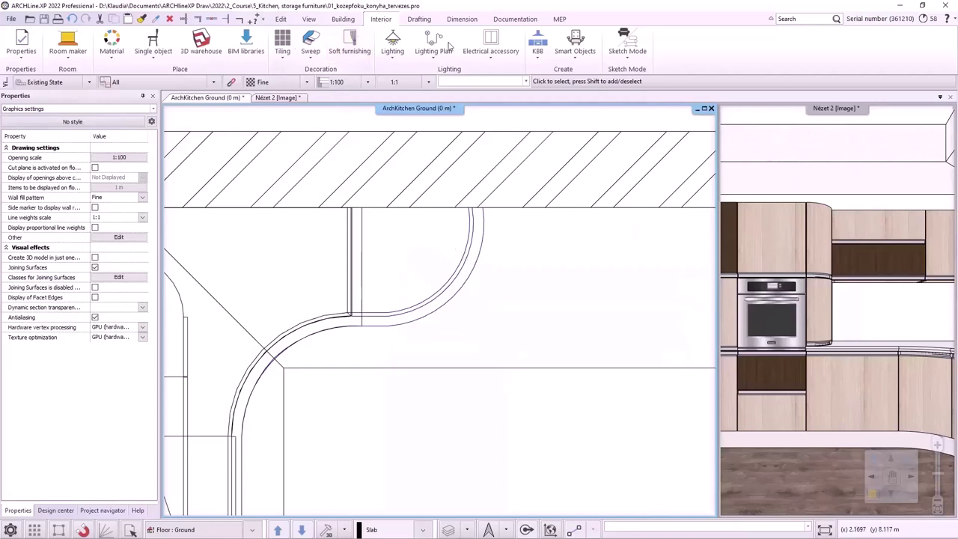
click(537, 58)
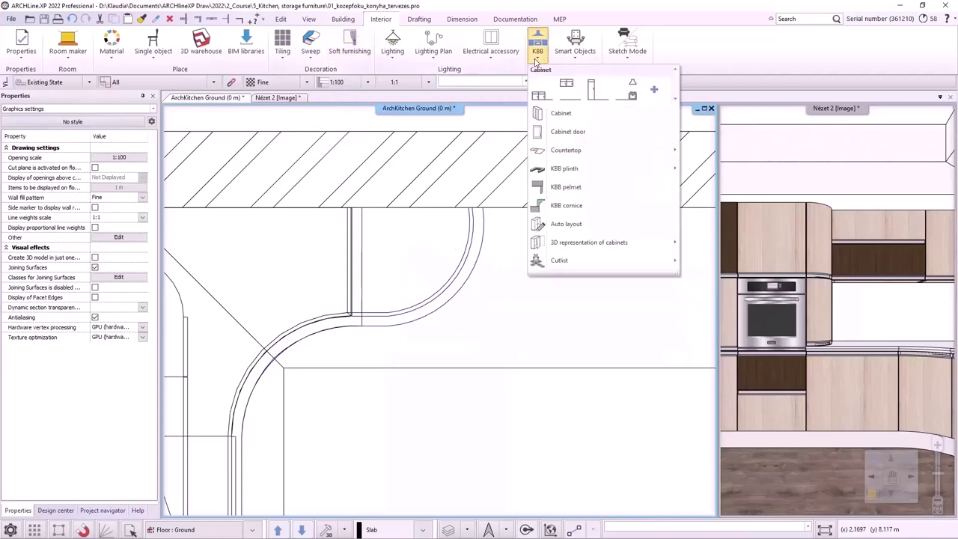
click(560, 114)
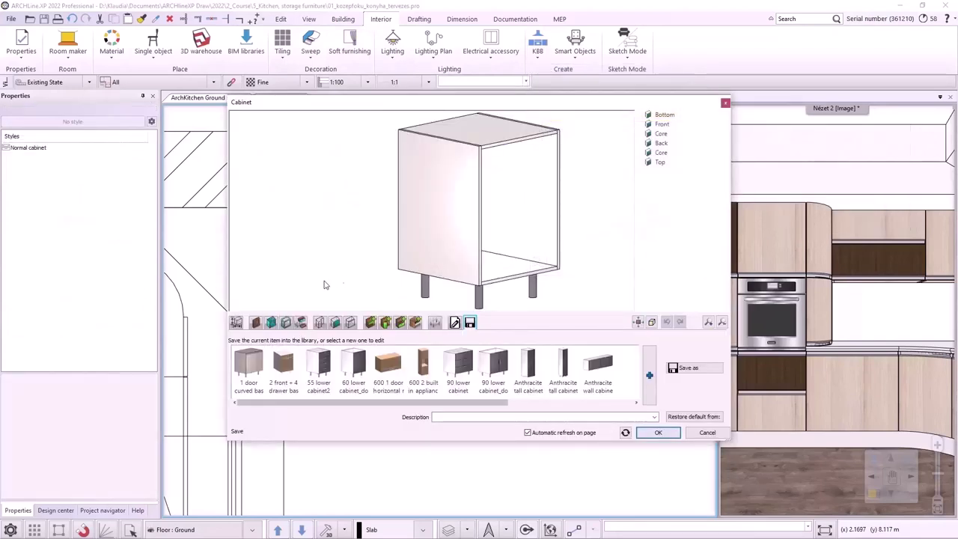
Set Front_HH_upper_ash from the Kitchen cabinet doors library as the cabinet's default door front and check the handle setting.
click(255, 323)
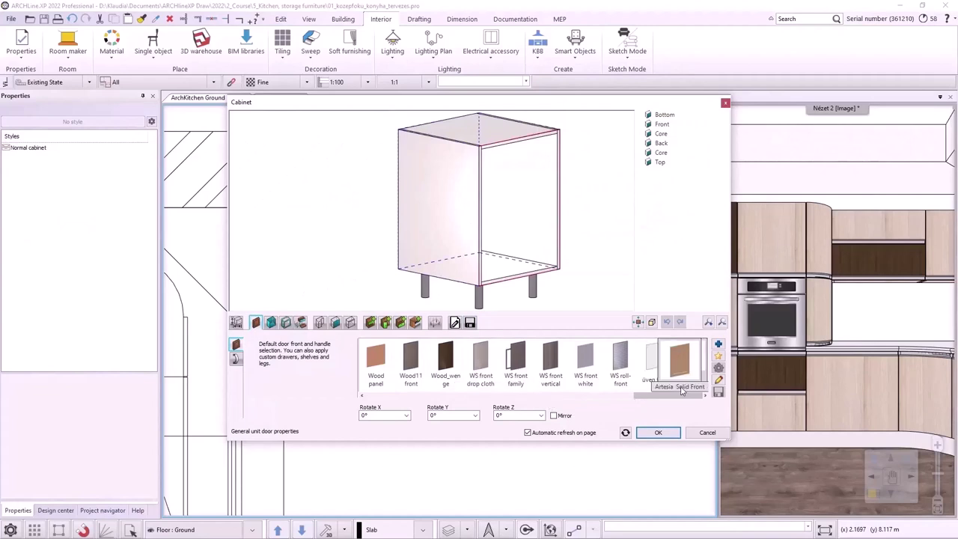
drag(657, 397, 569, 411)
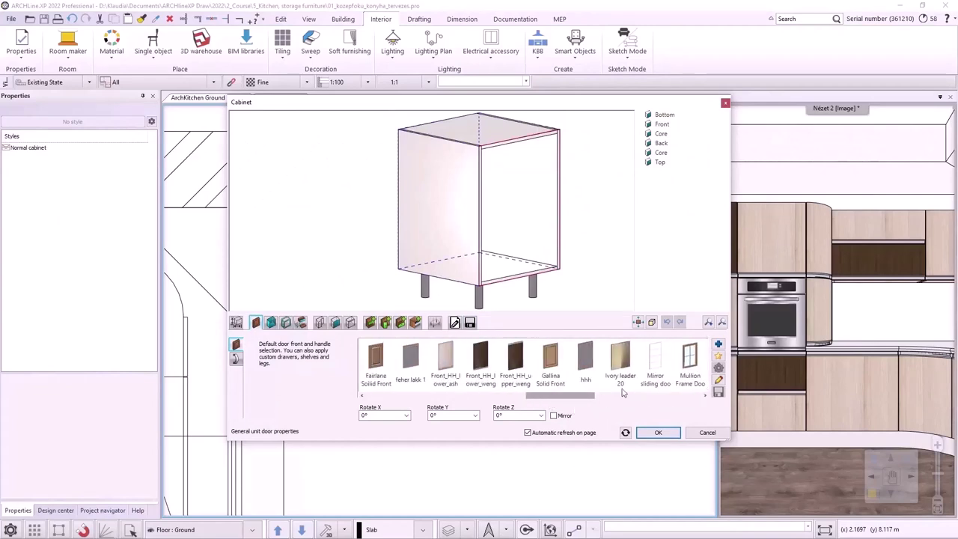
click(718, 344)
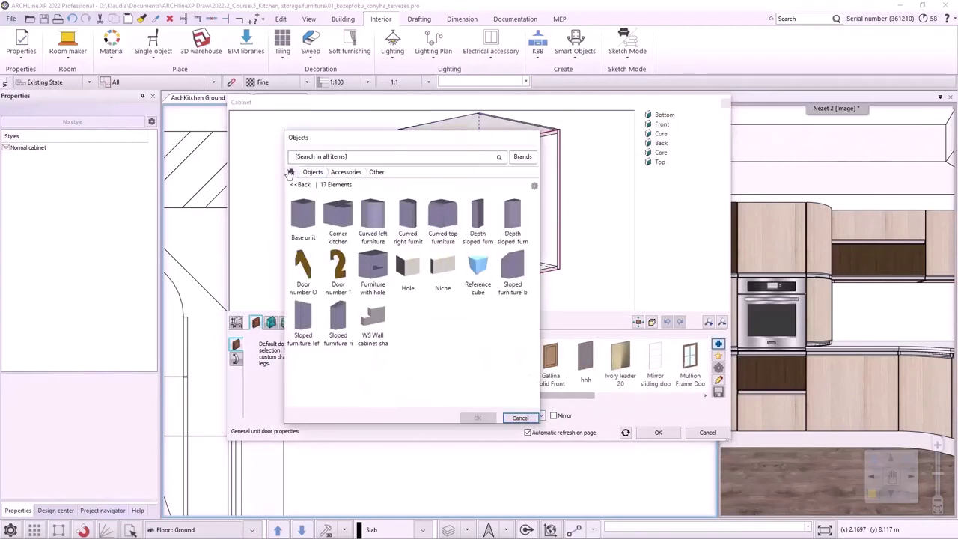
click(290, 174)
scroll(318, 352, down, 1)
click(319, 342)
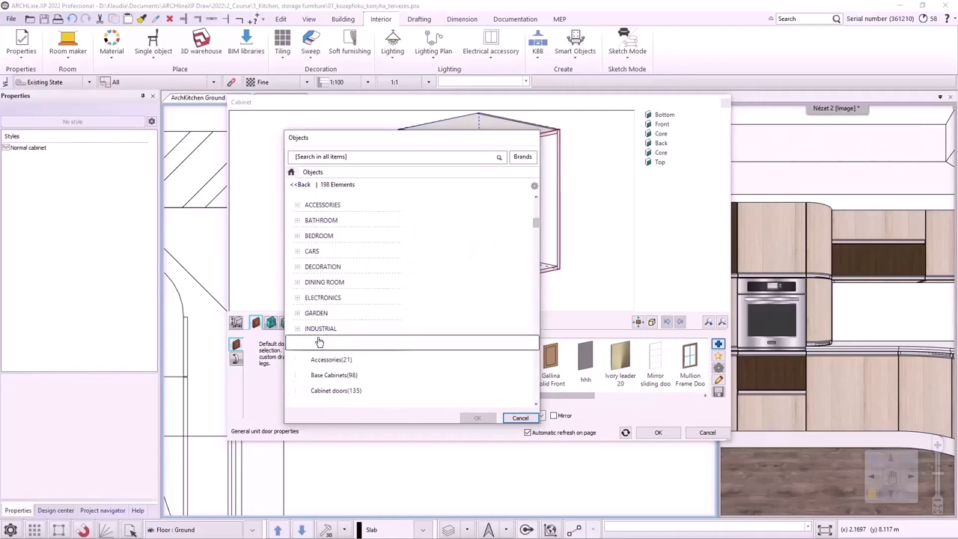
scroll(337, 344, down, 2)
click(344, 298)
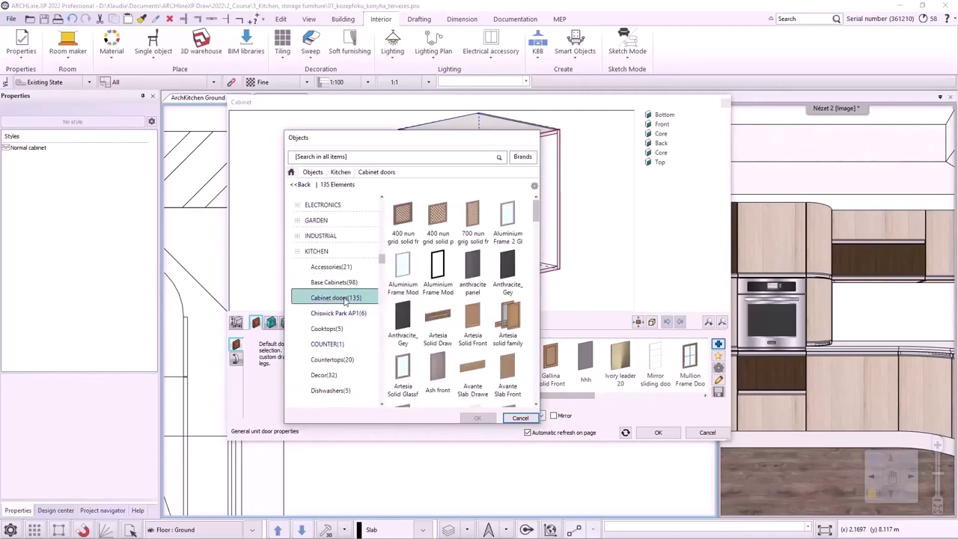
scroll(468, 276, down, 10)
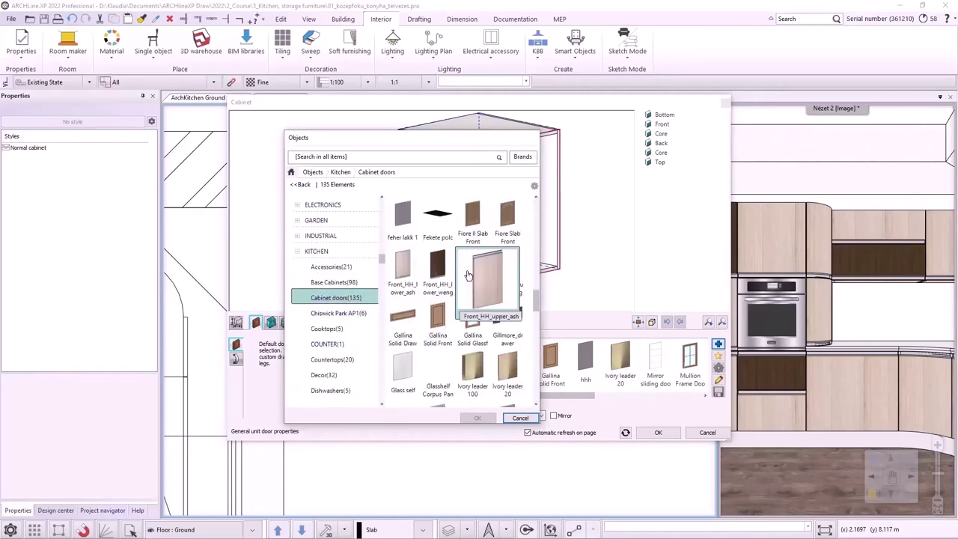
click(472, 275)
click(477, 418)
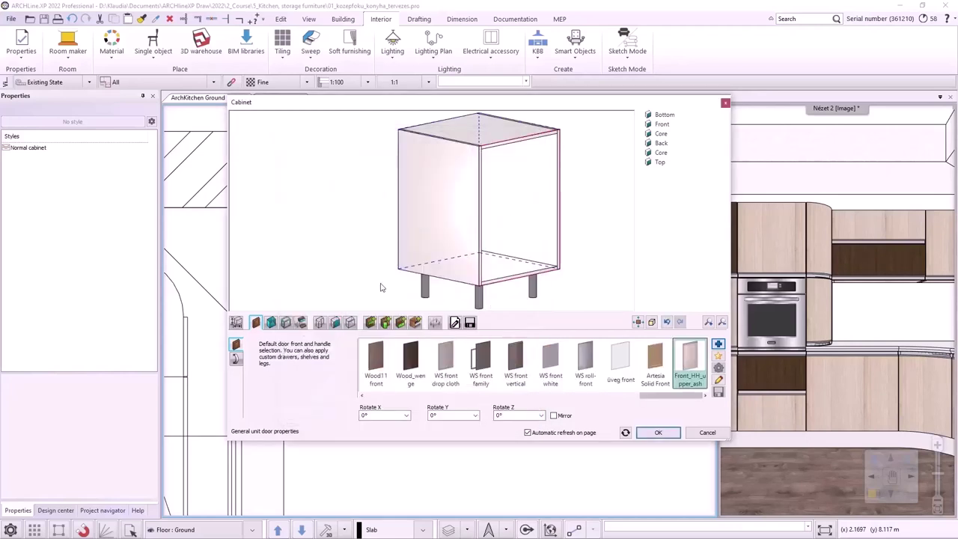
click(235, 359)
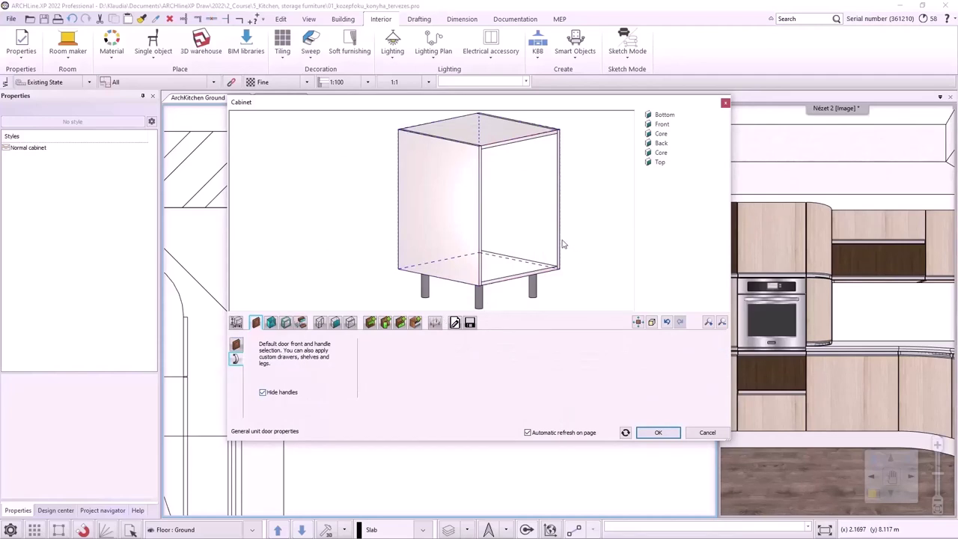
Set Ash front as the cabinet's default side panel.
click(271, 322)
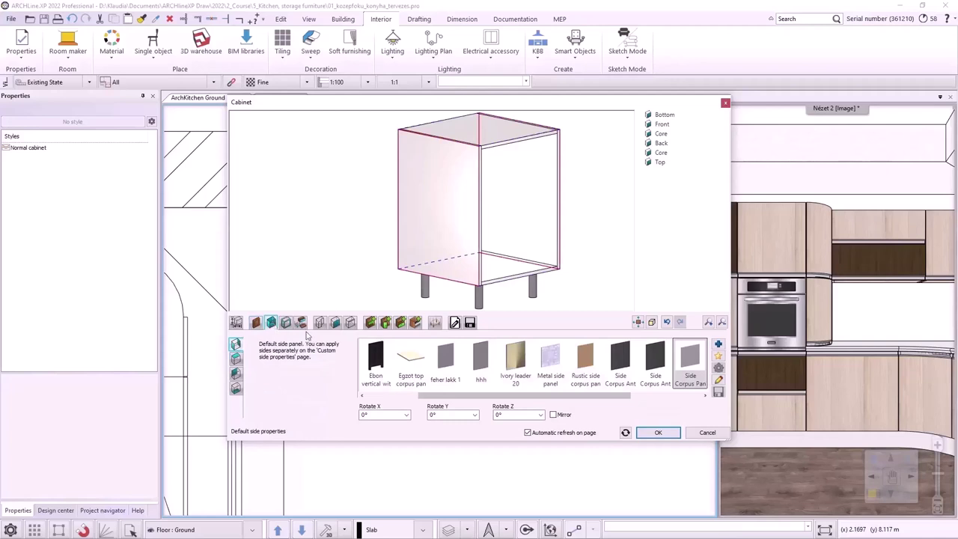
drag(455, 398, 400, 401)
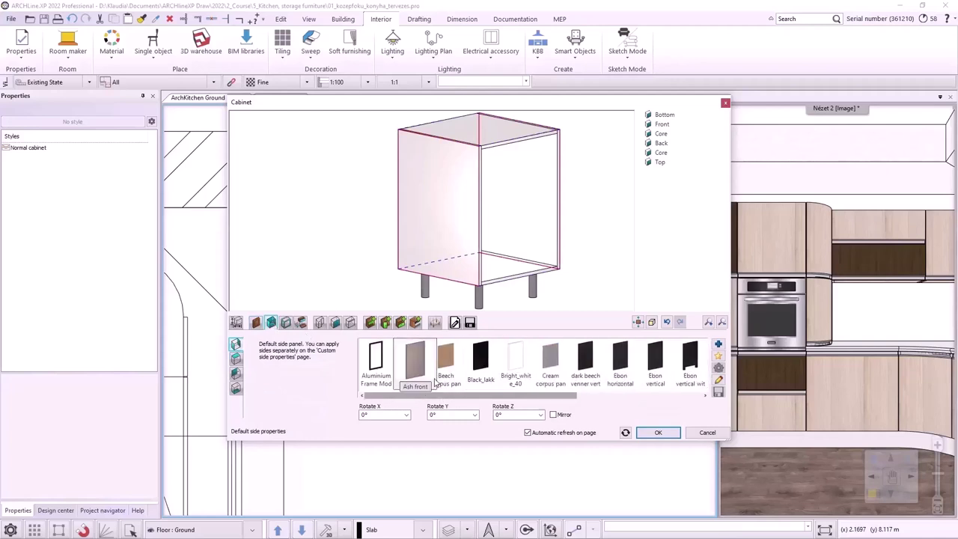
click(416, 363)
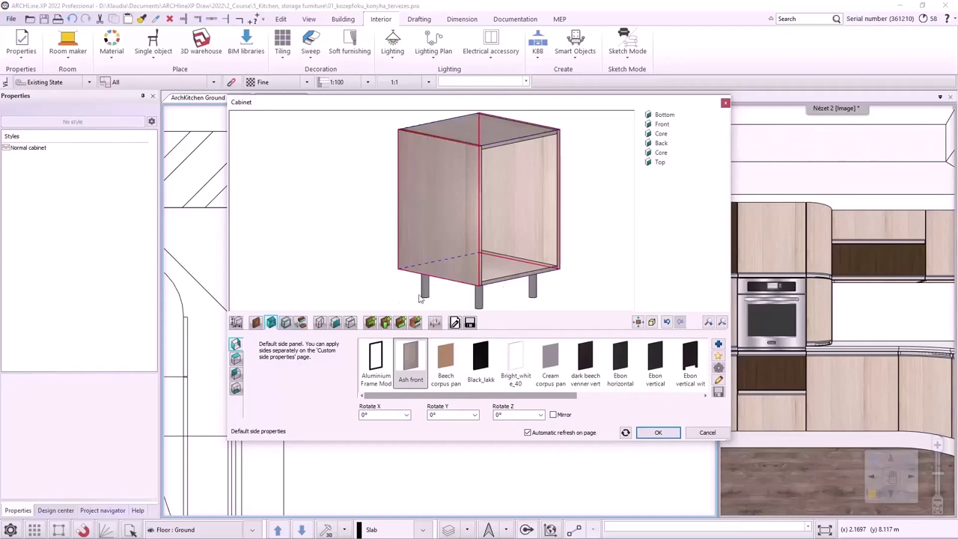
Choose a custom cabinet shape, create a new 3D shape object for it and begin drawing its top profile.
click(320, 323)
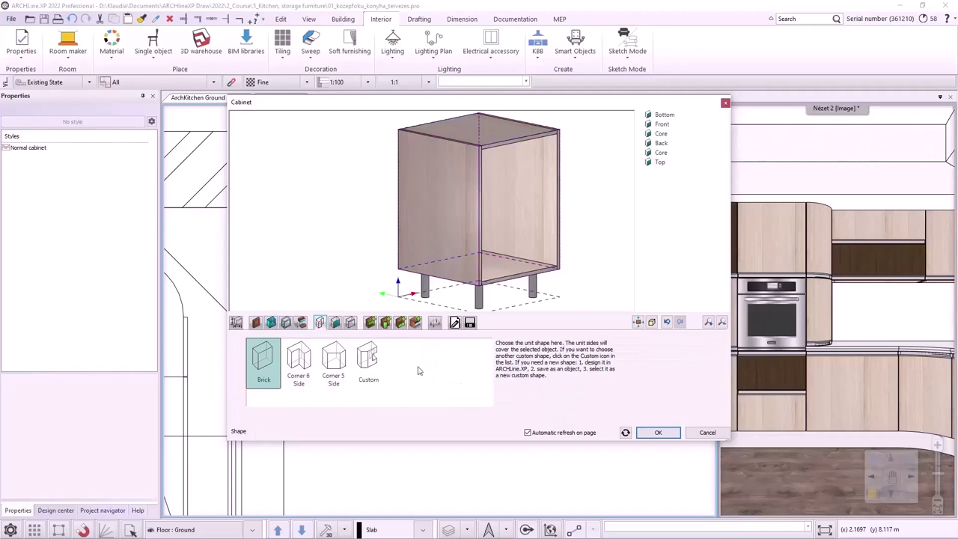
click(372, 362)
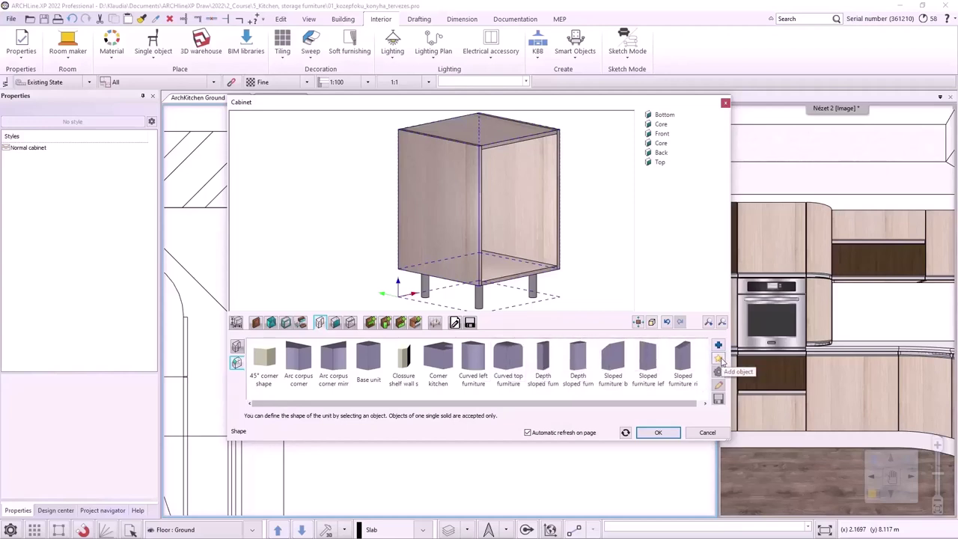
click(720, 361)
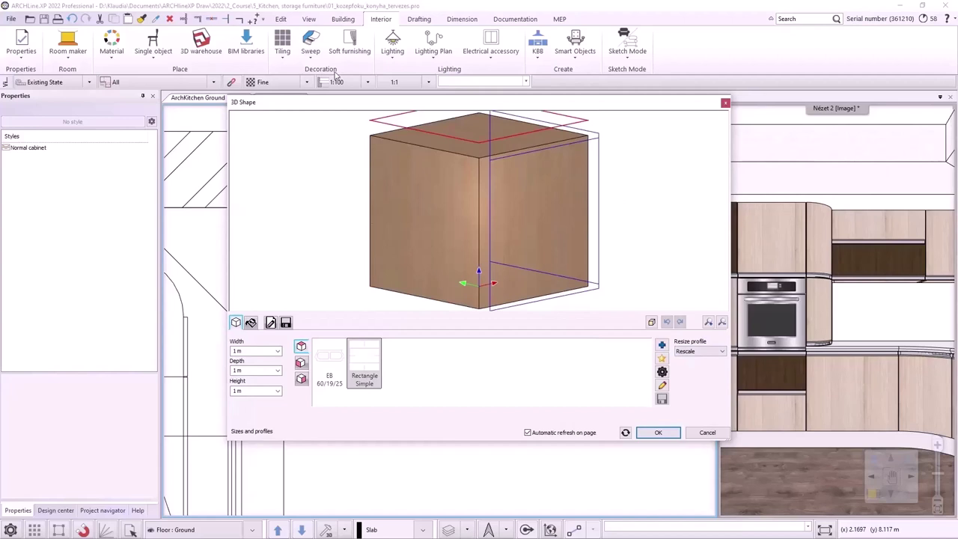
scroll(493, 157, down, 1)
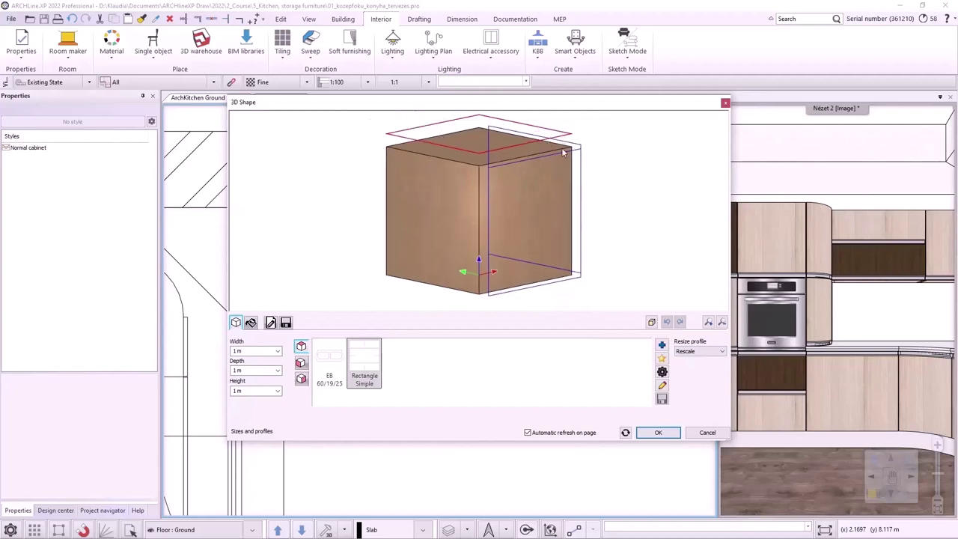
click(662, 371)
Draw the profile's straight edges from the wall down the existing cabinet's side and along the short front to the curve's start.
scroll(386, 219, up, 2)
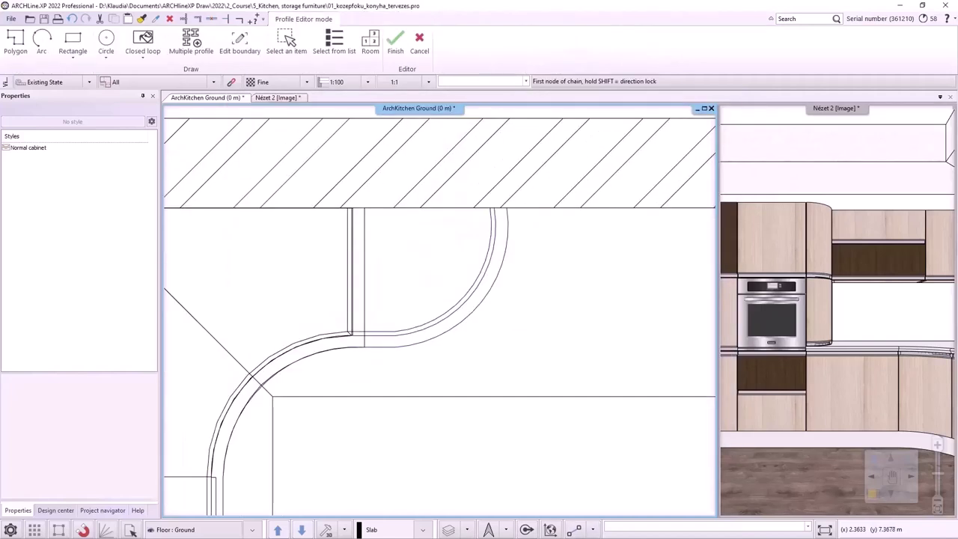
scroll(401, 319, up, 1)
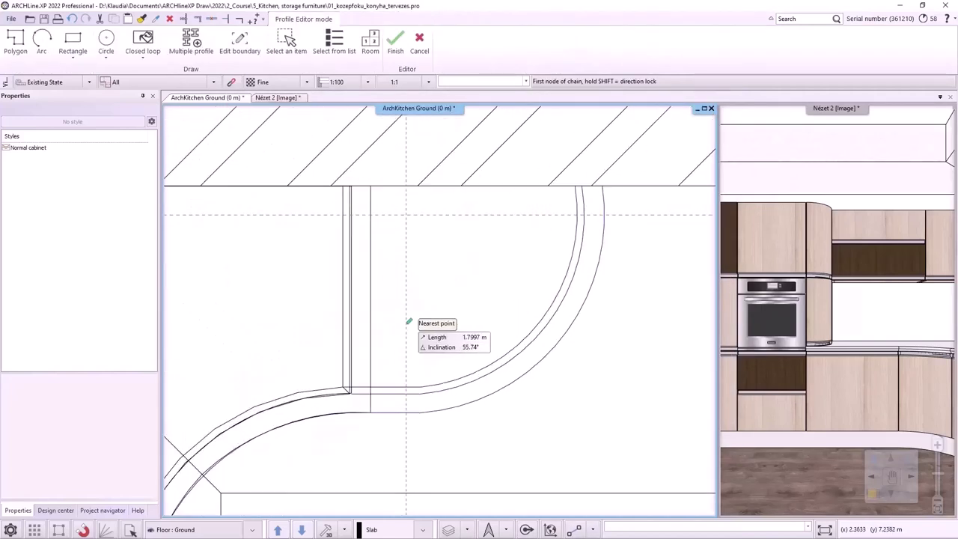
click(350, 185)
scroll(352, 393, up, 1)
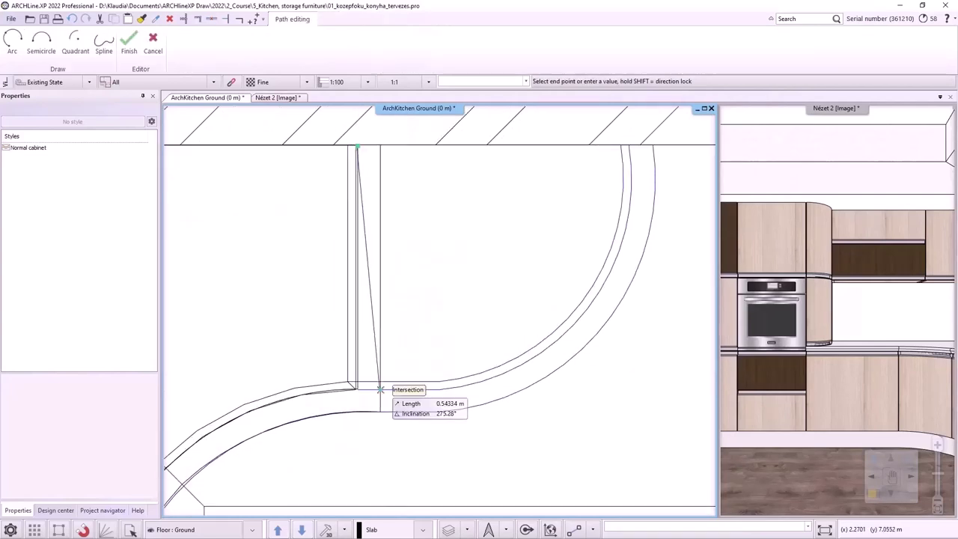
click(356, 390)
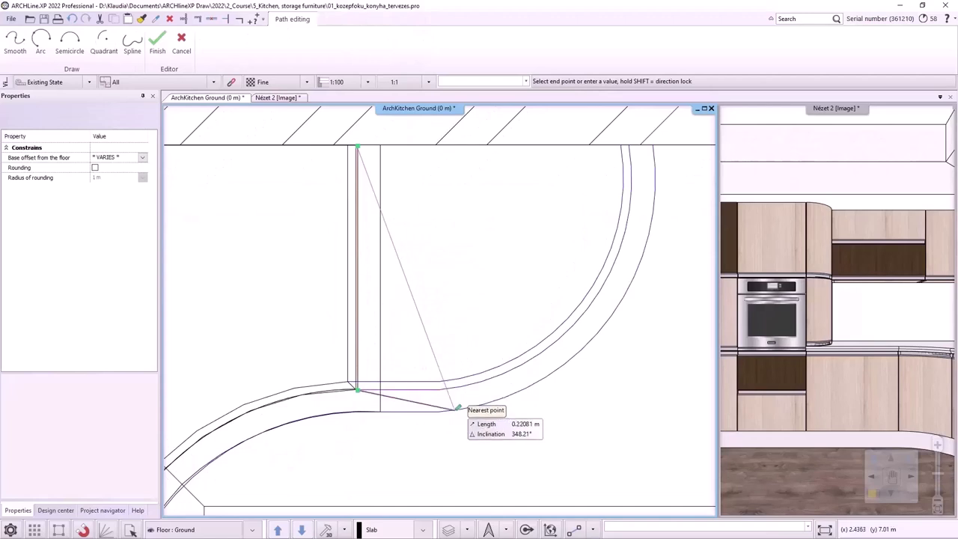
click(439, 389)
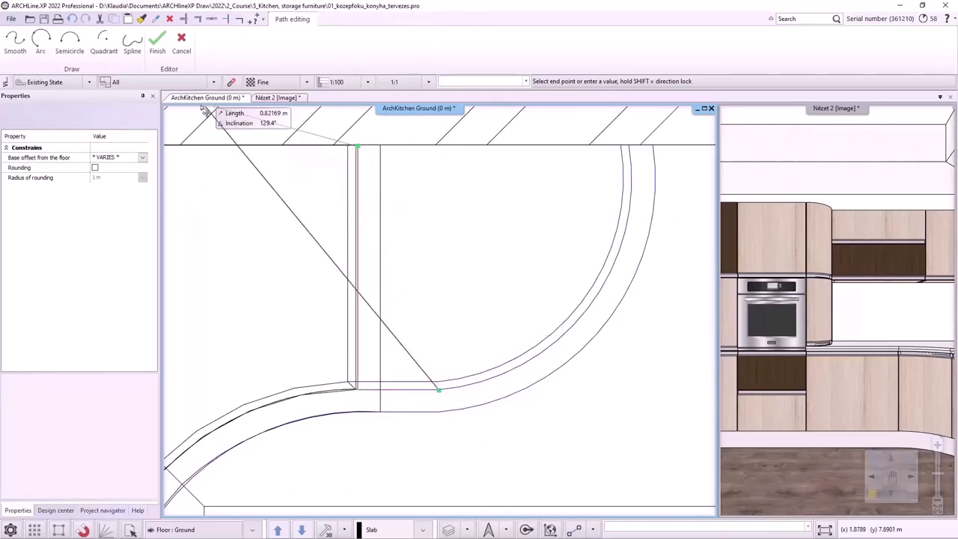
Trace the curved front with an arc of about 0.47 m radius to the wall, close the profile and accept the 3D shape.
click(40, 41)
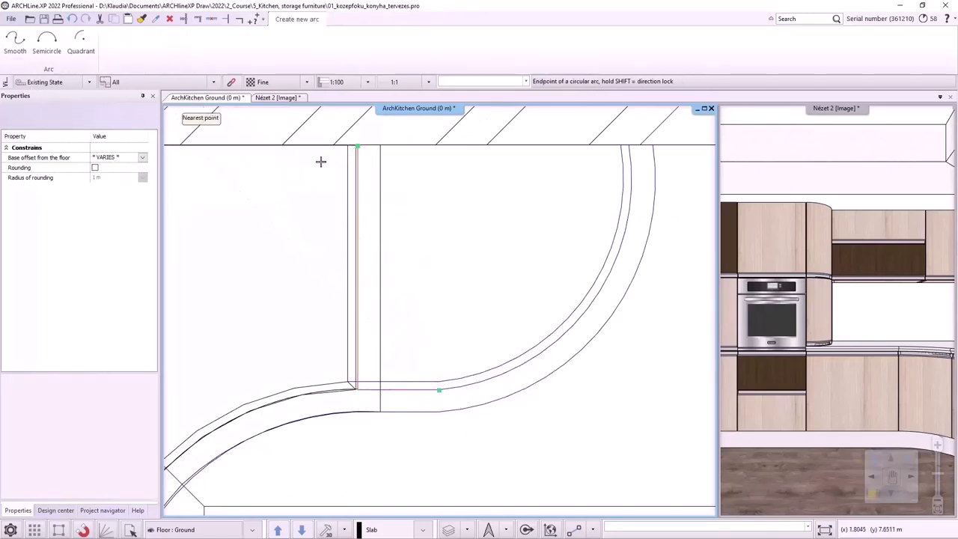
middle_drag(614, 243, 489, 304)
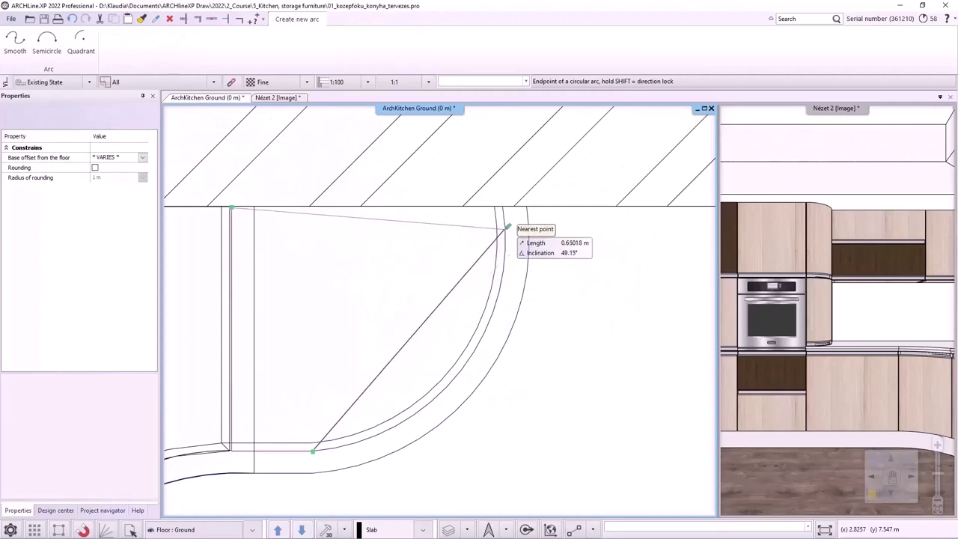
click(502, 206)
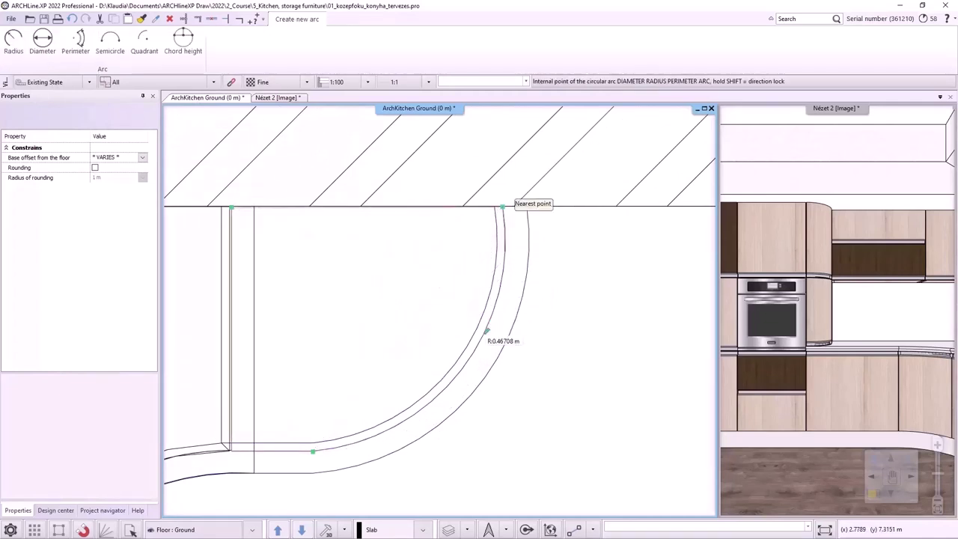
click(487, 331)
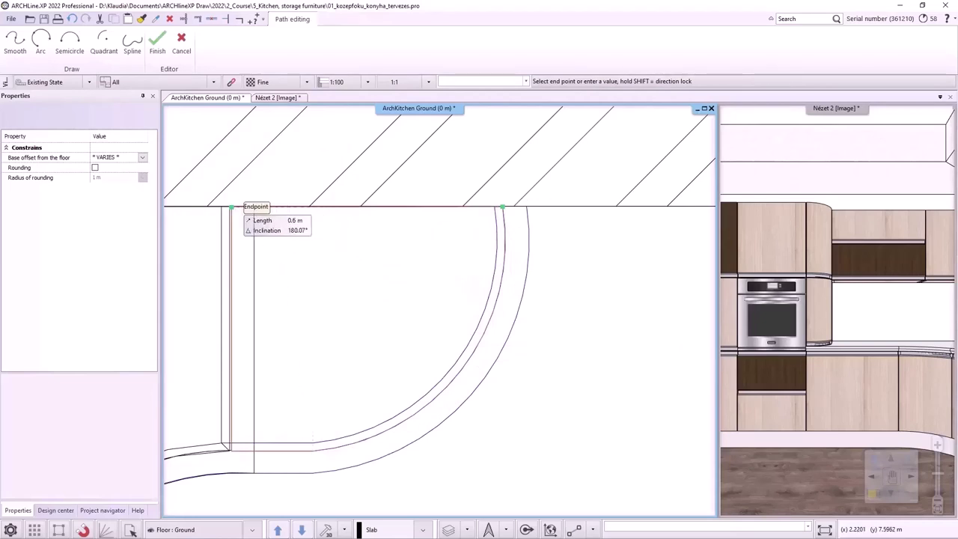
click(231, 207)
click(231, 207)
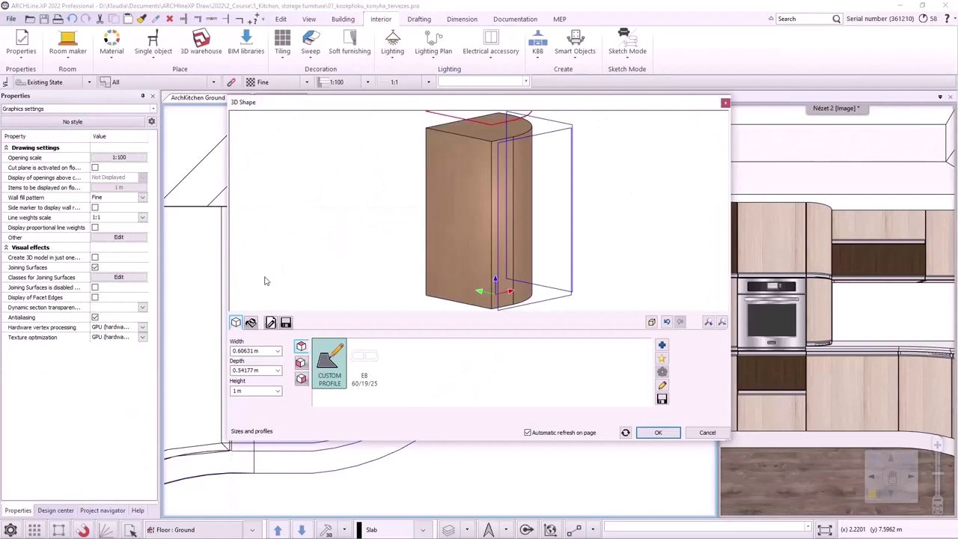
click(650, 433)
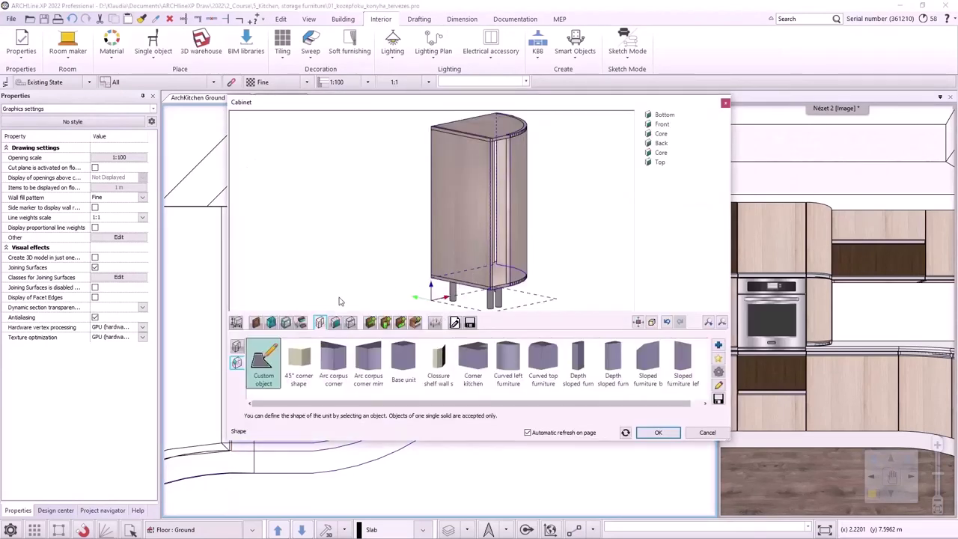
Set the curved cabinet's carcass height to 0.7 m.
click(237, 322)
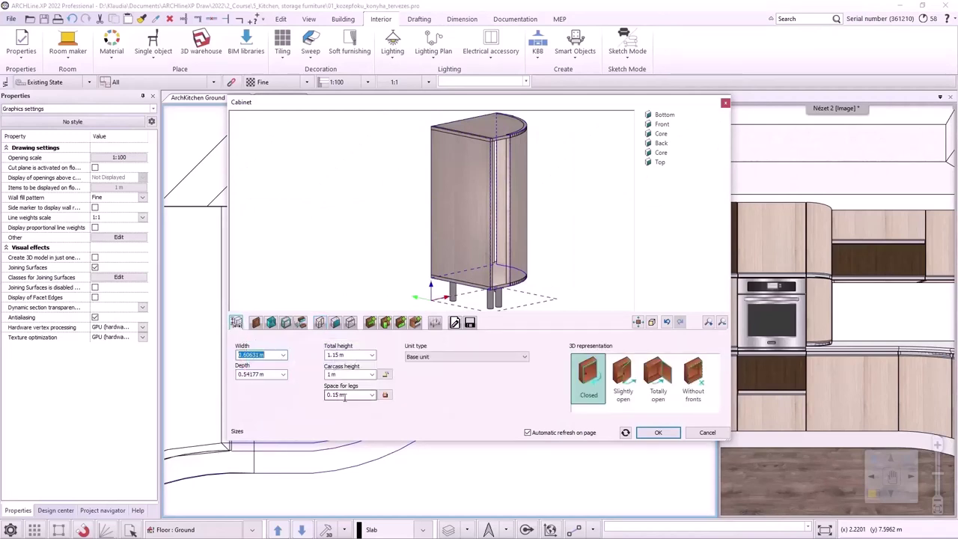
click(351, 375)
text(0,)
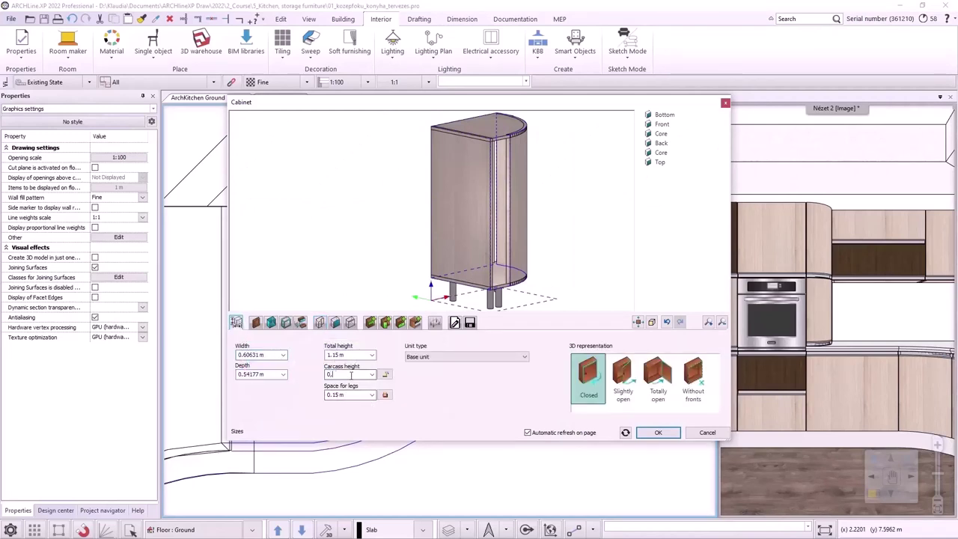
text(7)
key(Return)
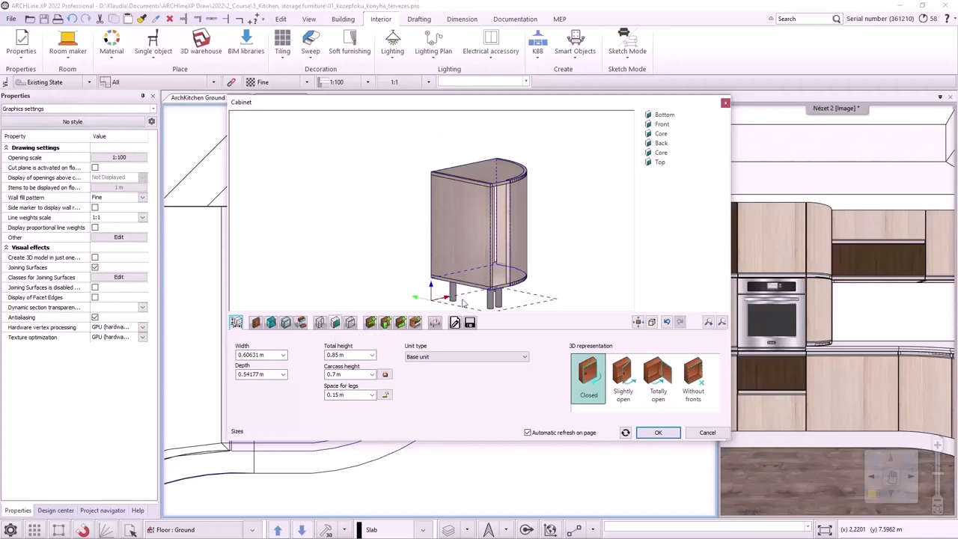
Change the curved side panel's type from Core to Front, checking the types of the cabinet's six custom panels.
click(335, 323)
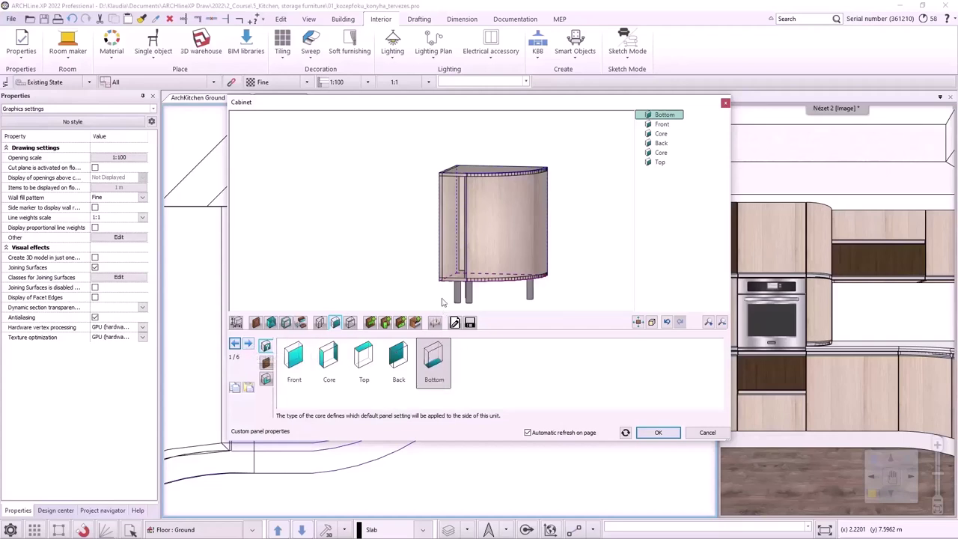
click(248, 343)
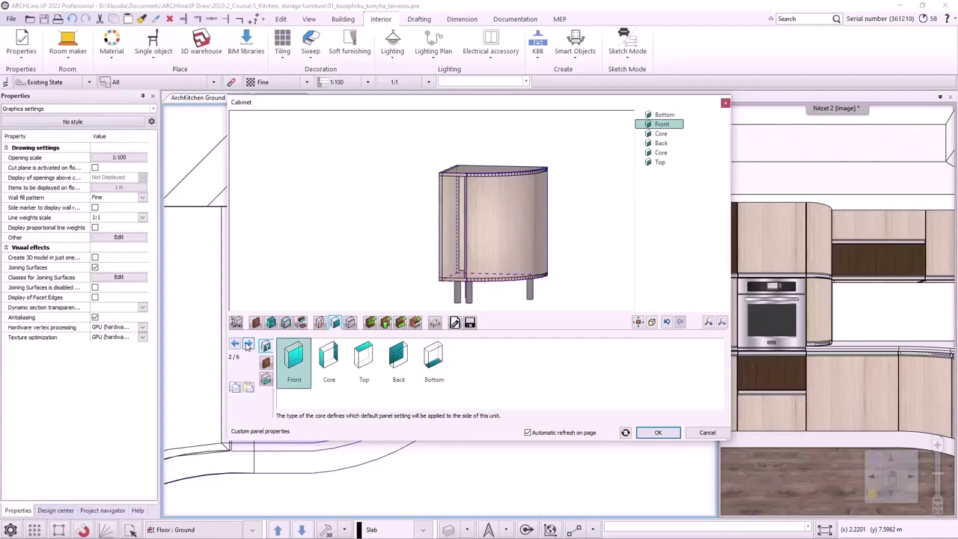
drag(412, 293, 466, 222)
click(254, 345)
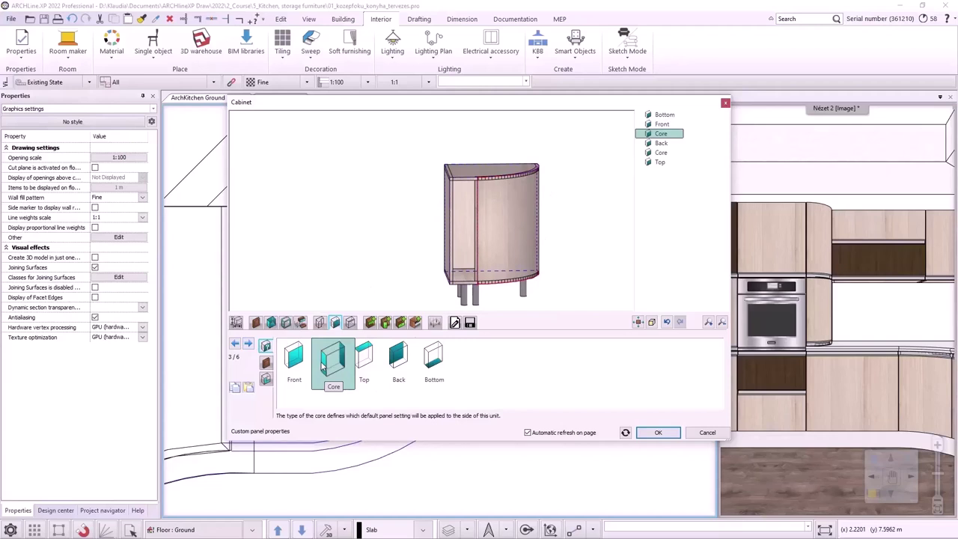
click(292, 361)
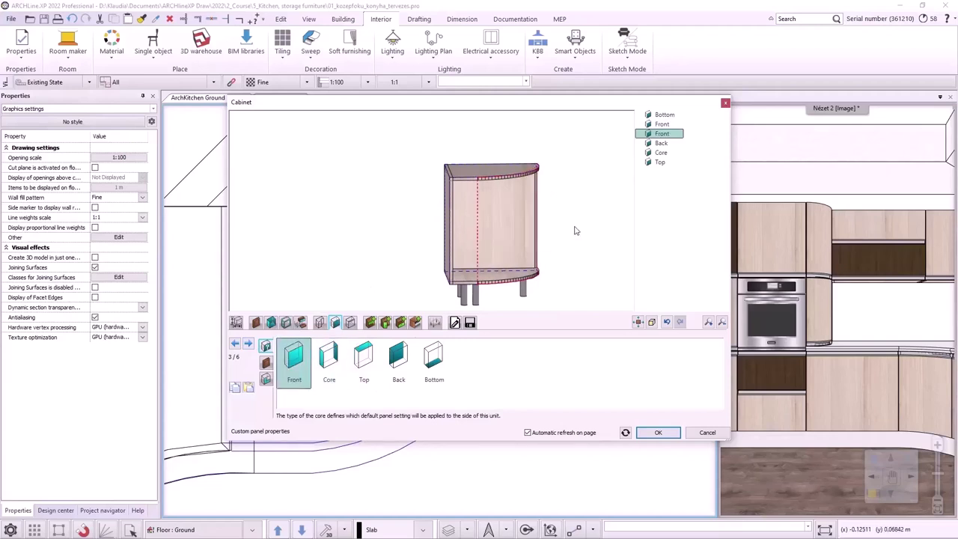
click(249, 343)
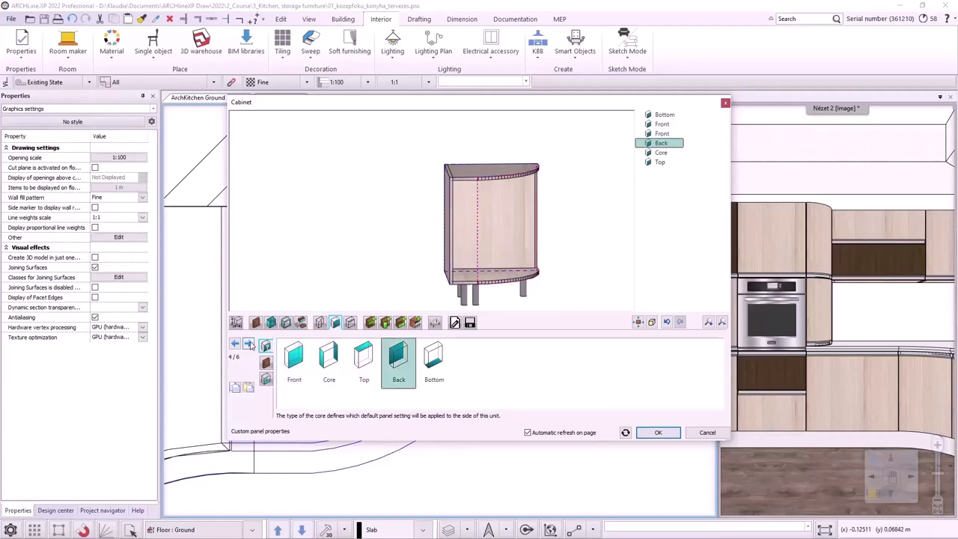
click(250, 343)
click(250, 343)
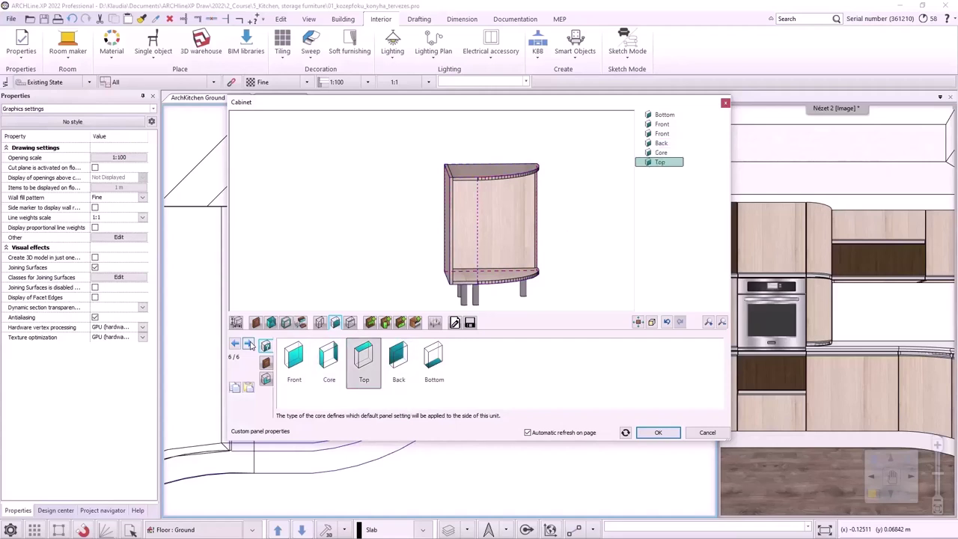
Add a full-overlay Left or Right door to both the curved front and the narrow straight front.
click(385, 322)
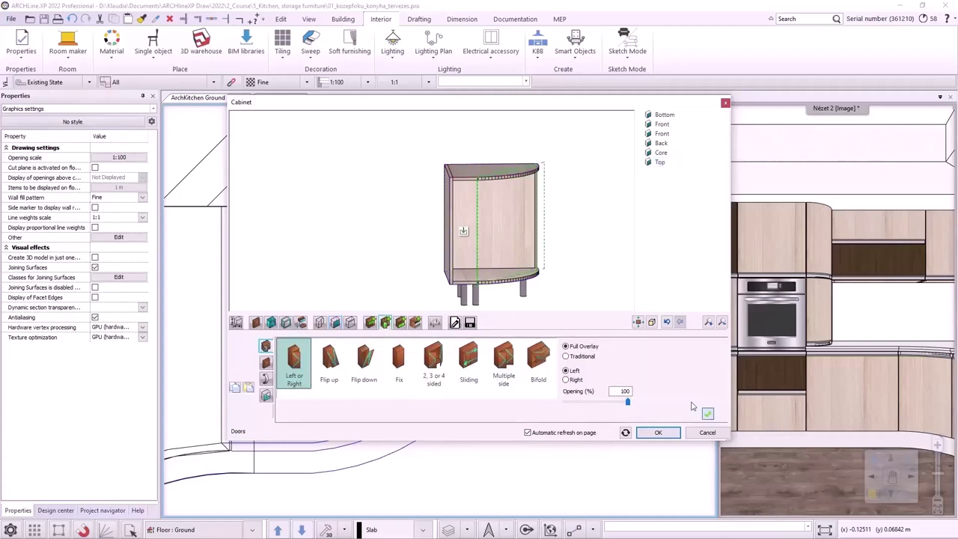
click(708, 413)
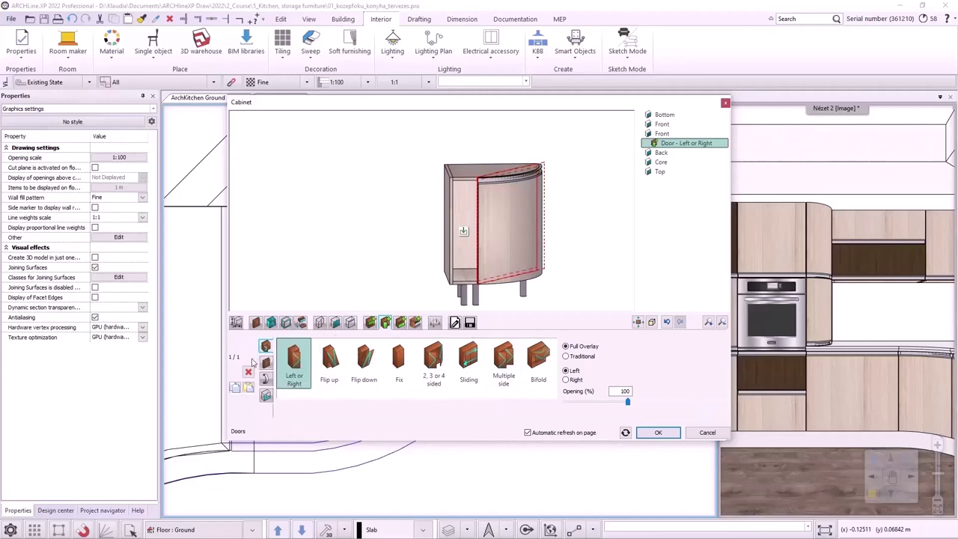
click(466, 237)
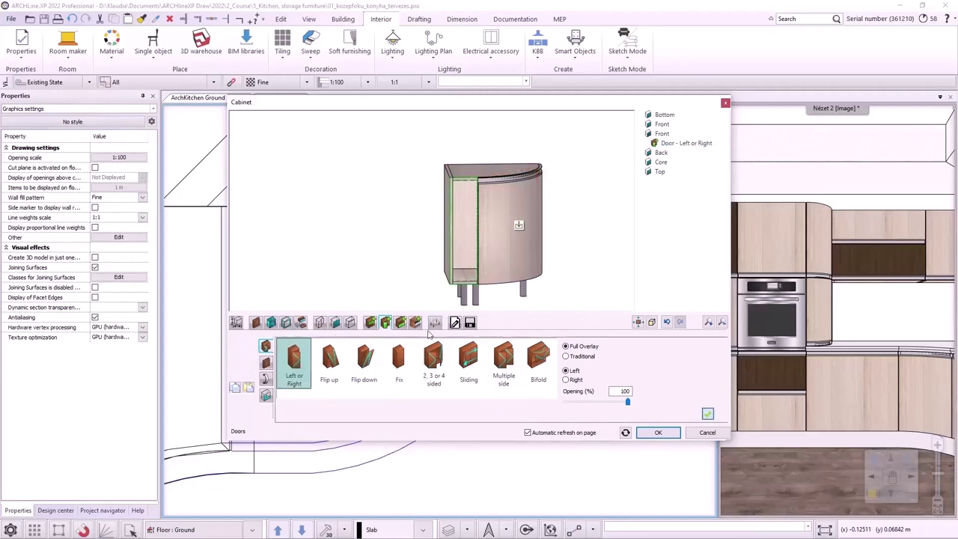
click(708, 414)
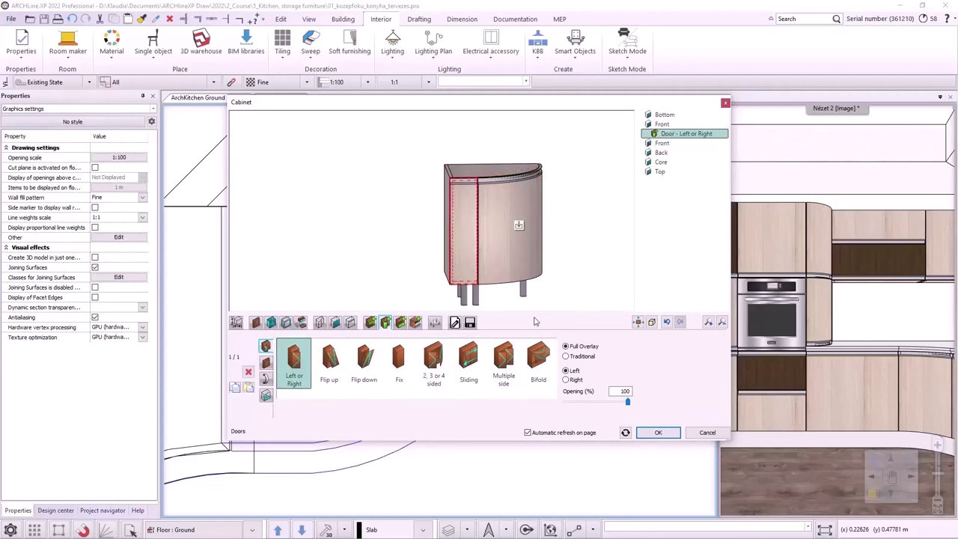
Save the cabinet to the library as a new item named "Curved corpus" in a subcategory of KITCHEN.
click(469, 322)
click(693, 368)
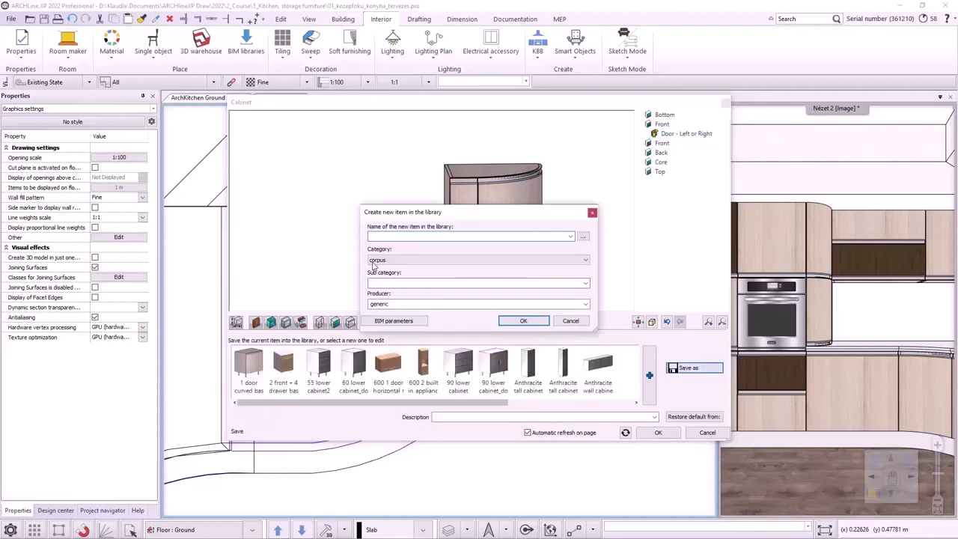
text(Curved corpus)
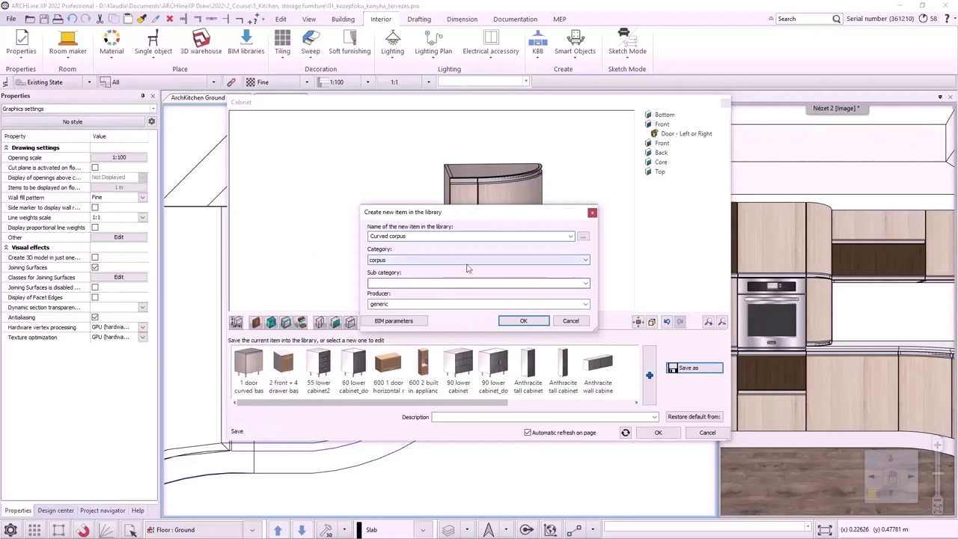
click(469, 260)
click(397, 352)
key(Down)
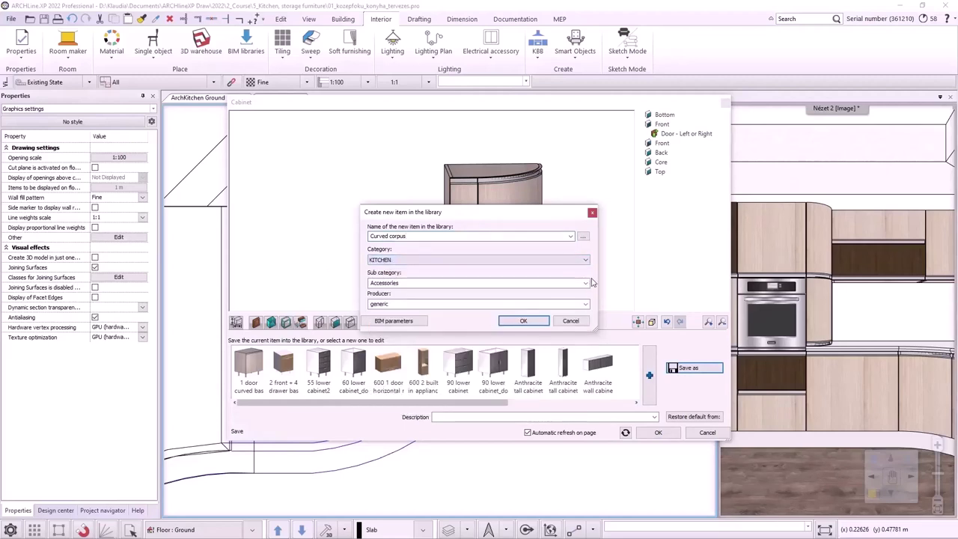
click(586, 283)
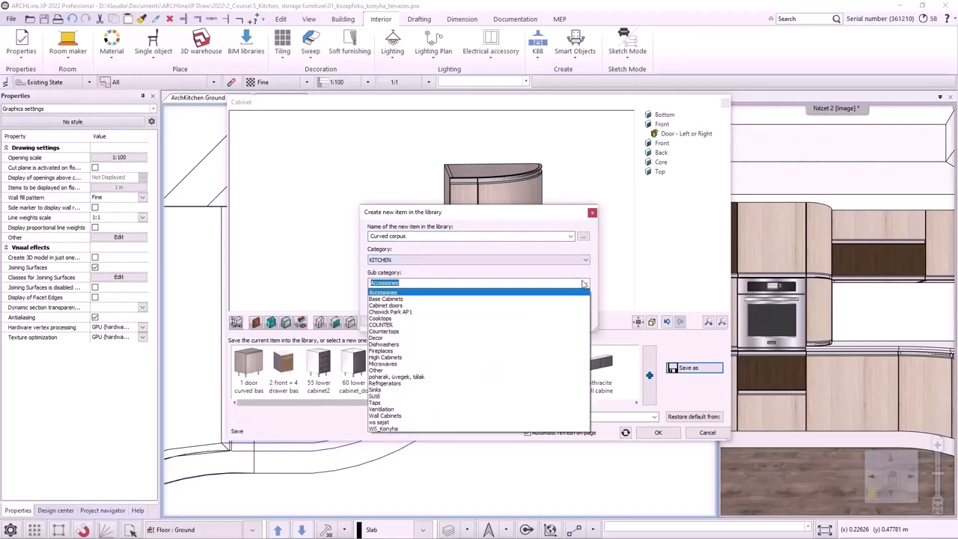
click(457, 308)
click(525, 322)
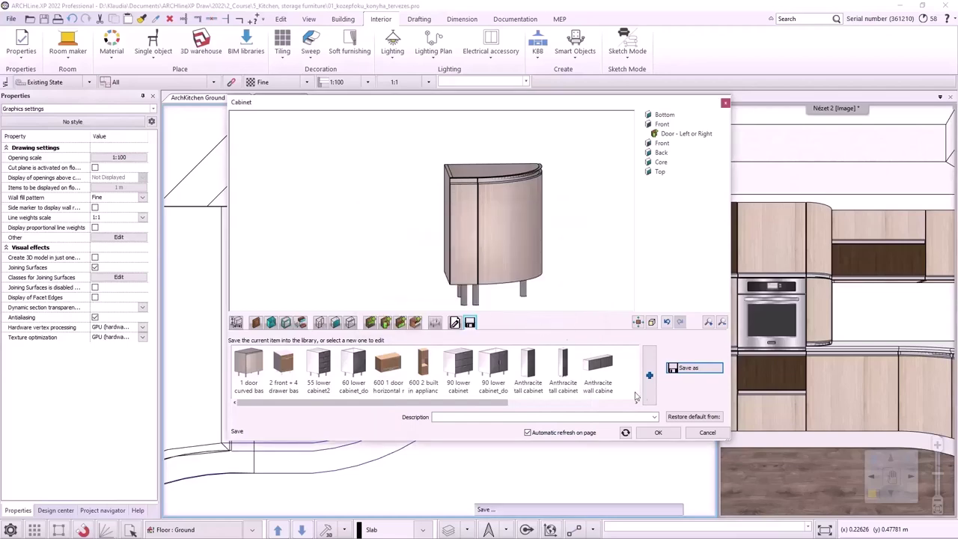
Accept the cabinet, place it against the wall beside the last base cabinet and check it in the 3D view.
click(656, 433)
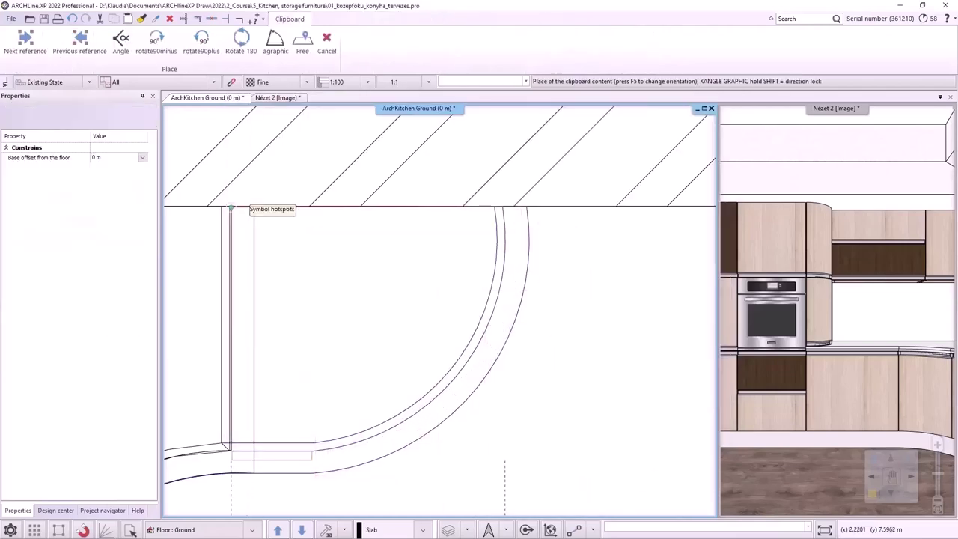
click(231, 208)
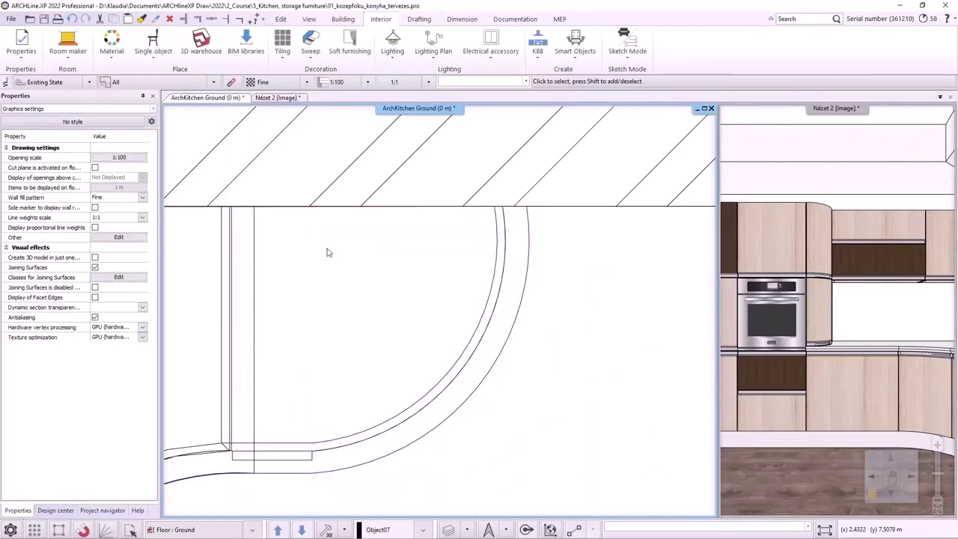
click(847, 344)
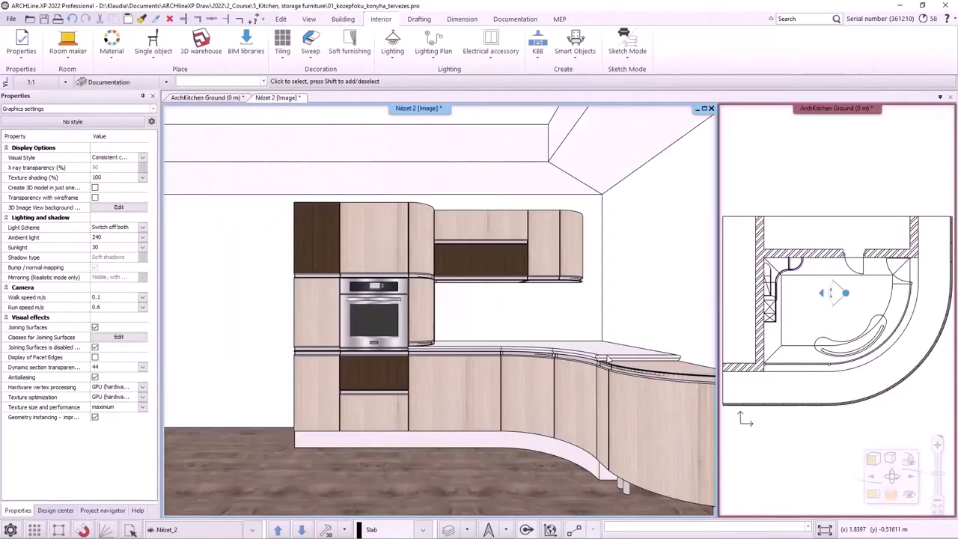
middle_drag(649, 394, 619, 396)
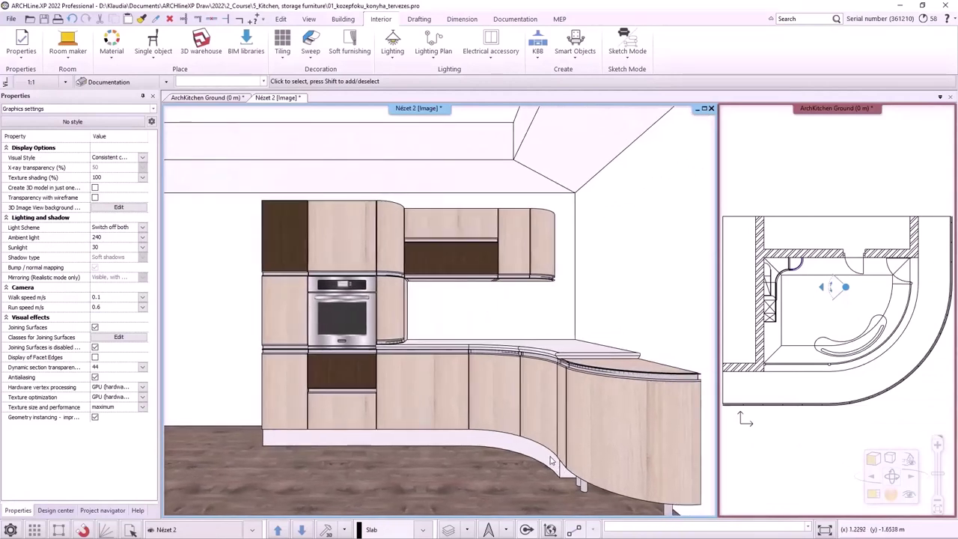
Move the countertop's end node along the wall in the floor plan to where the outer curved outline meets the wall.
click(228, 101)
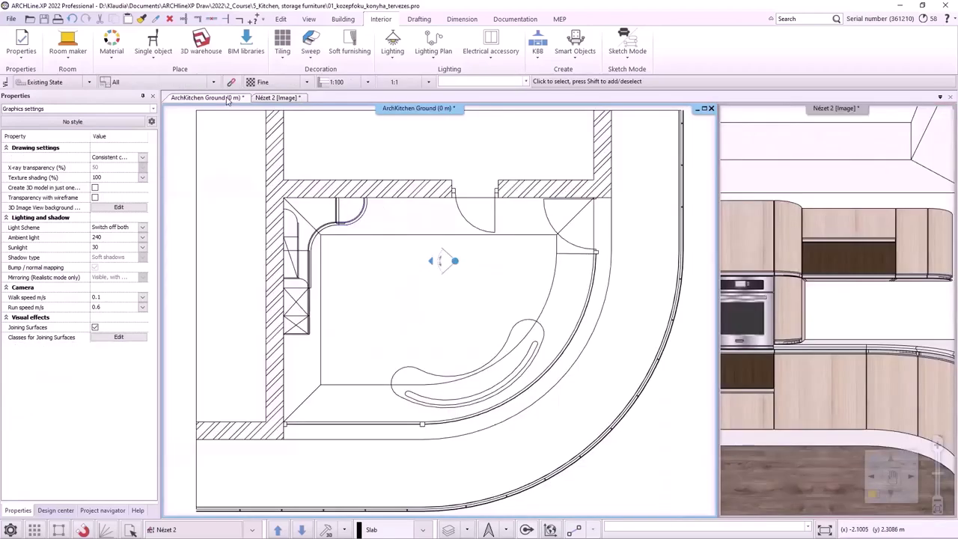
scroll(356, 216, up, 5)
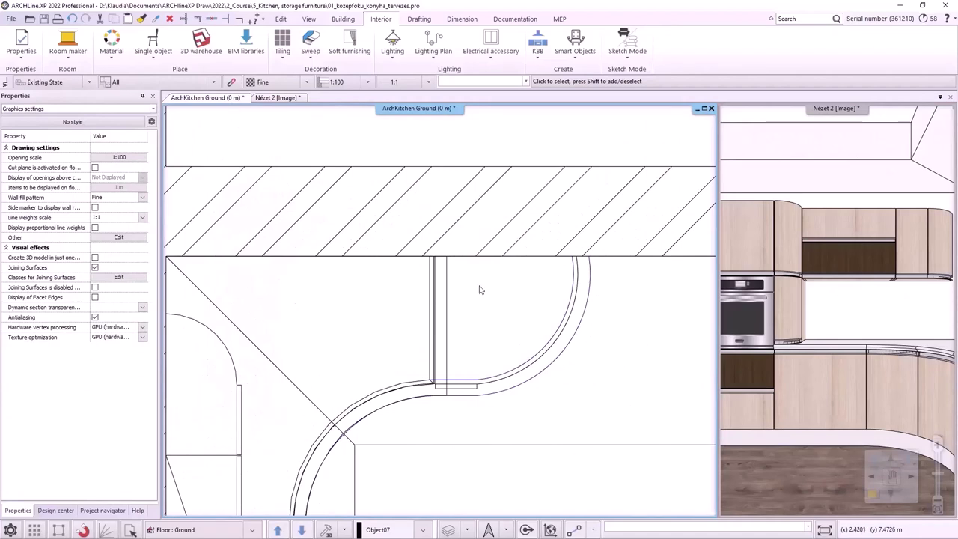
click(452, 282)
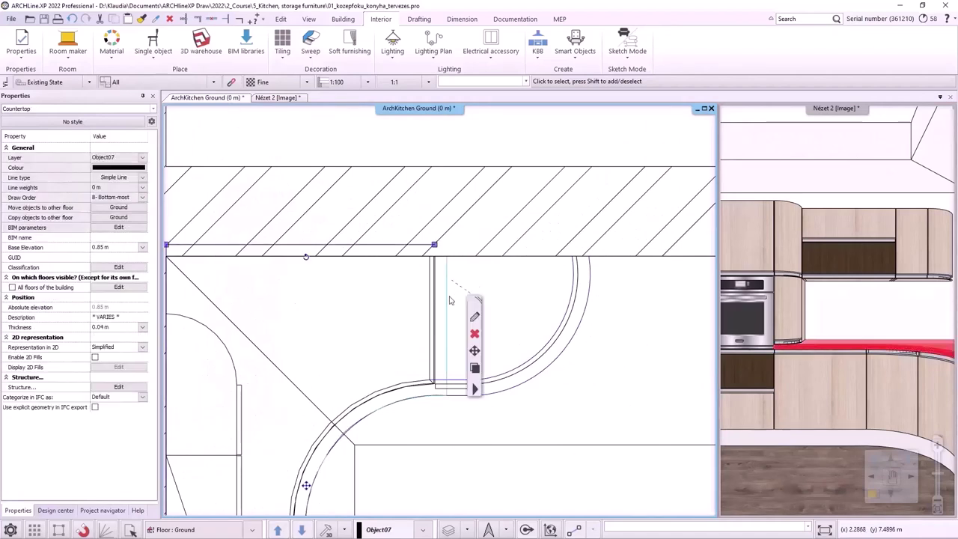
click(476, 369)
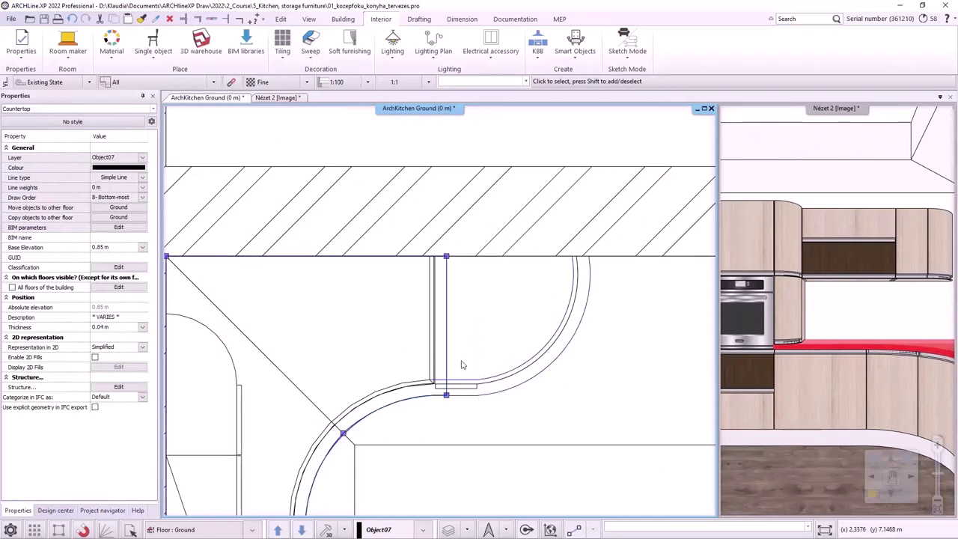
click(447, 258)
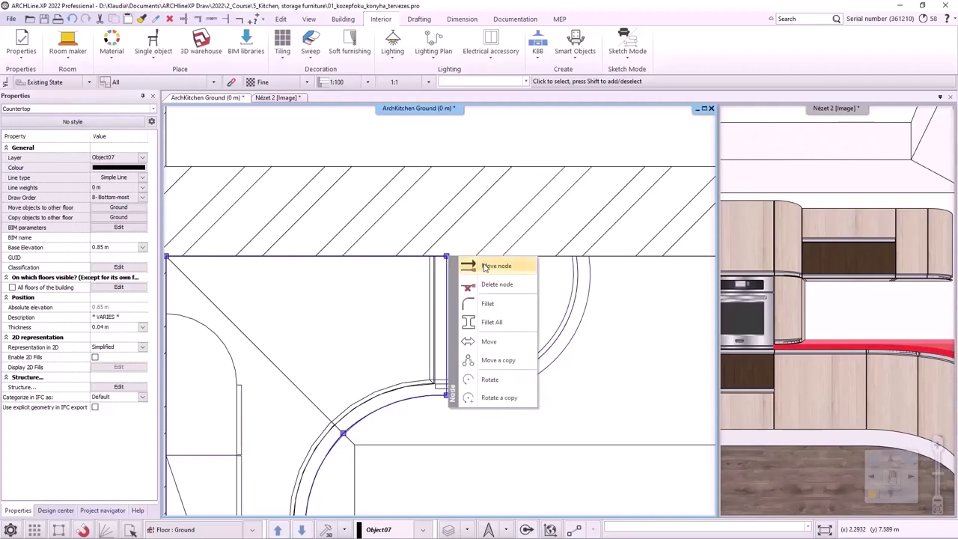
click(494, 266)
scroll(592, 257, up, 2)
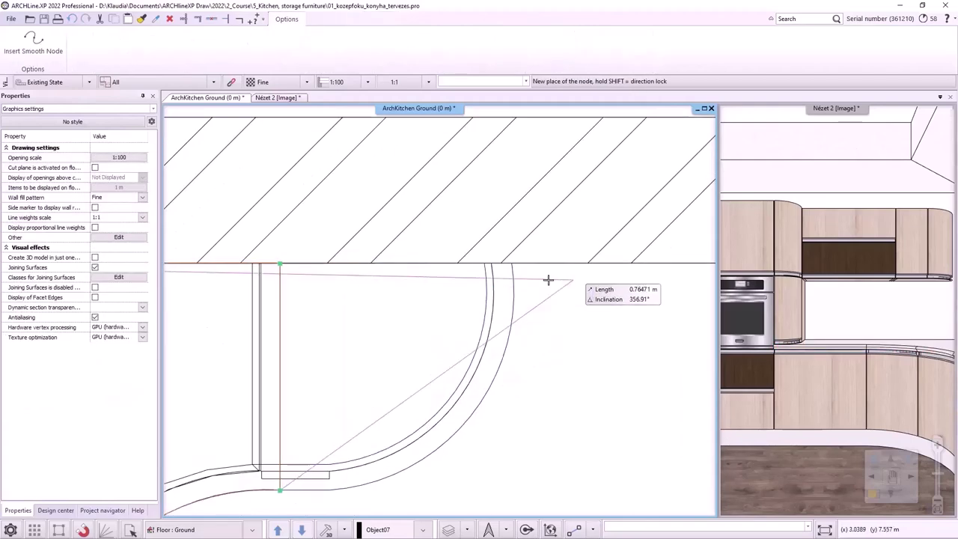
click(591, 257)
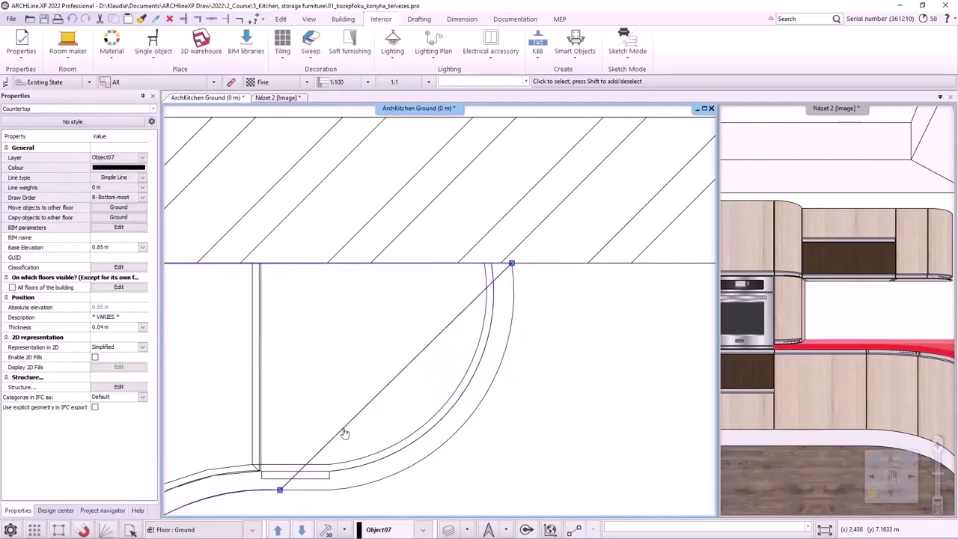
Insert a countertop node at the outer curve's start, turn the diagonal edge into an arc along the outline and check it in 3D.
right_click(345, 435)
click(395, 476)
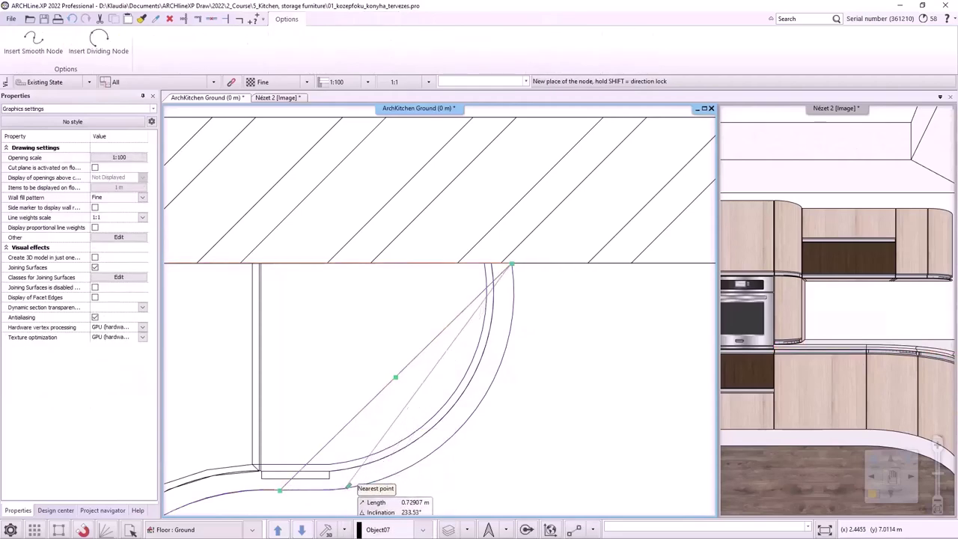
click(330, 490)
right_click(401, 411)
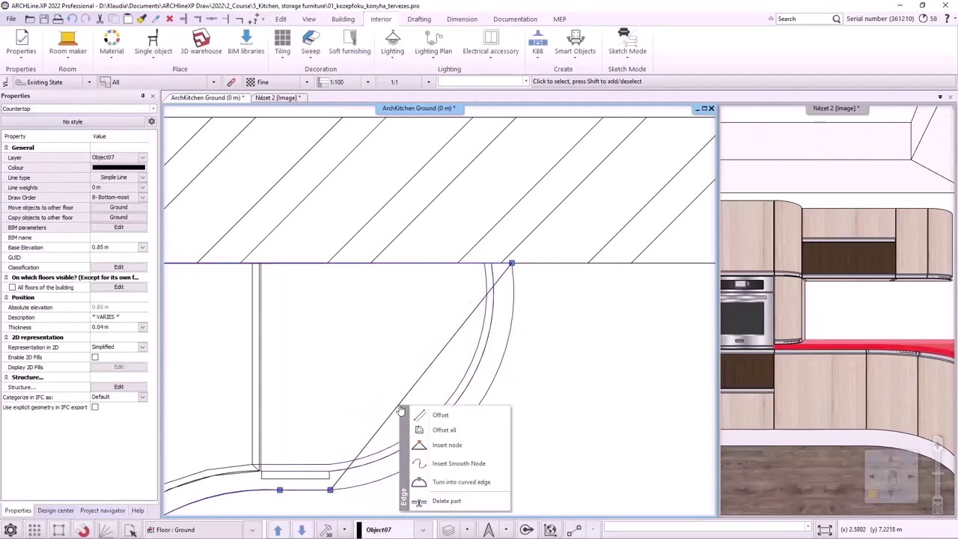
click(487, 481)
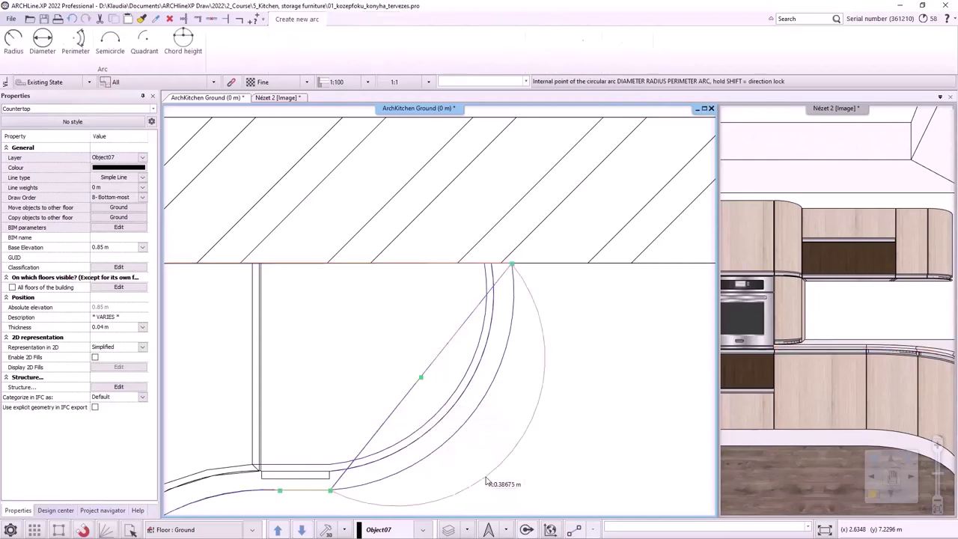
click(449, 438)
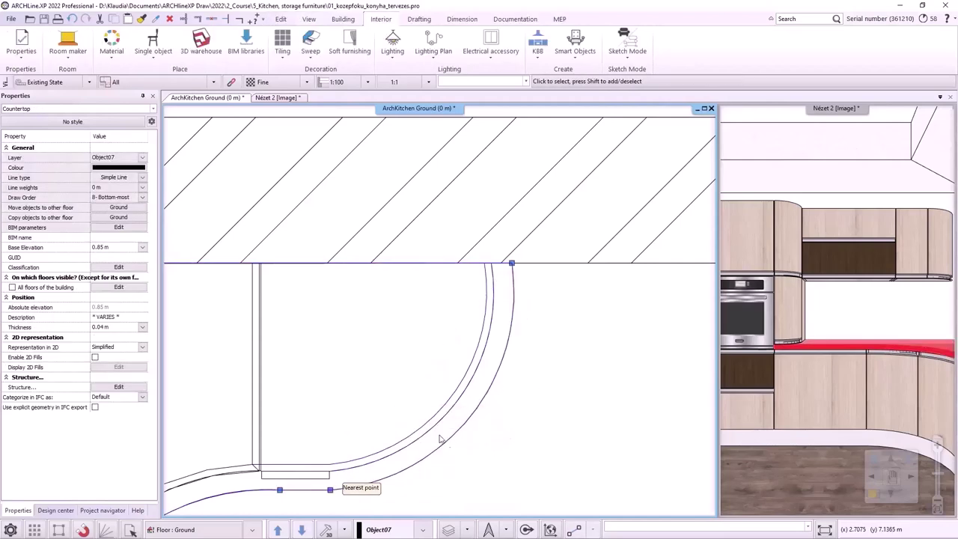
key(Escape)
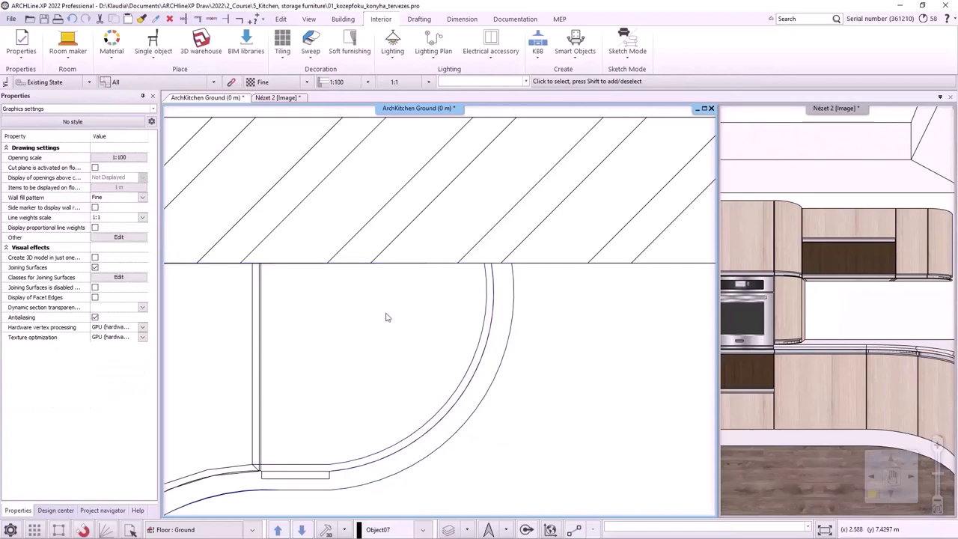
click(278, 97)
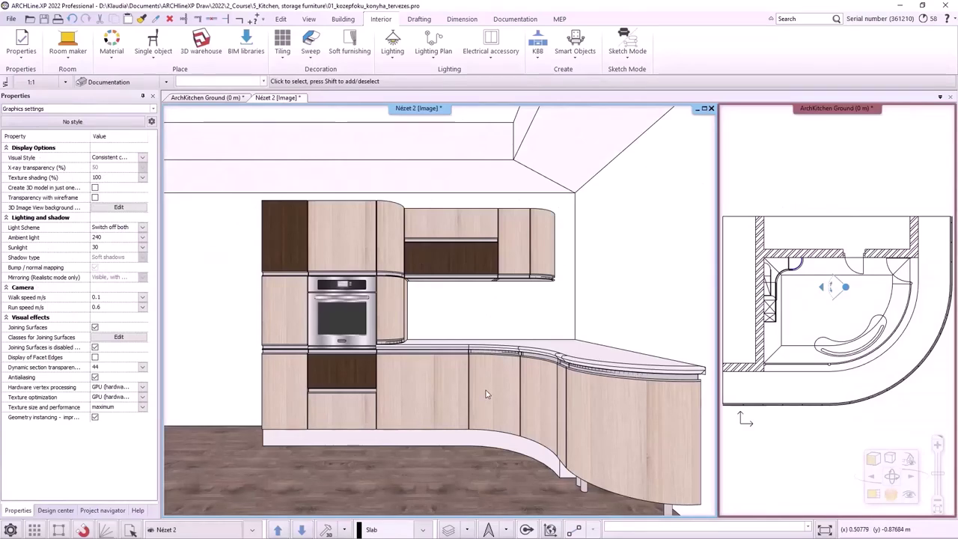
In the floor plan, move the plinth moulding's end node along the wall to where the innermost curved outline meets the wall.
click(217, 97)
scroll(361, 296, up, 5)
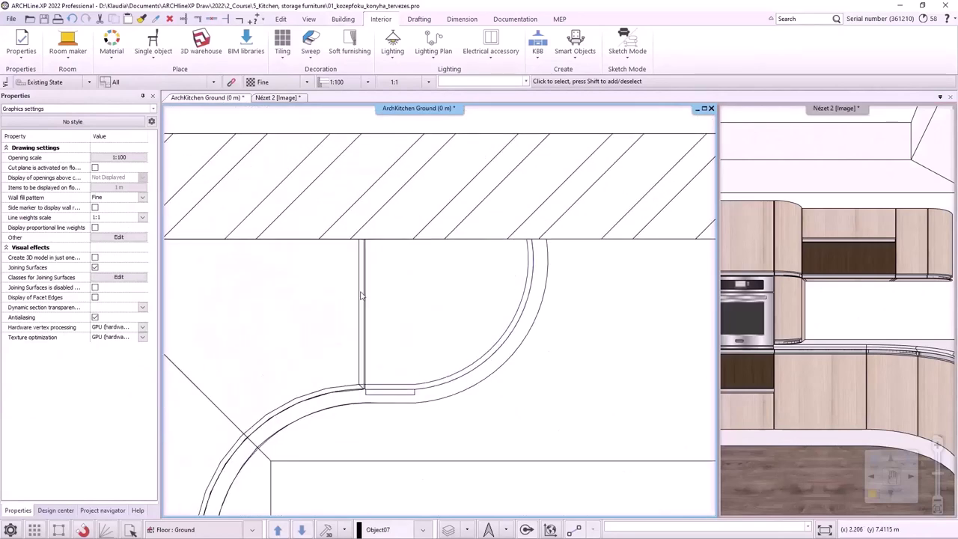
click(361, 296)
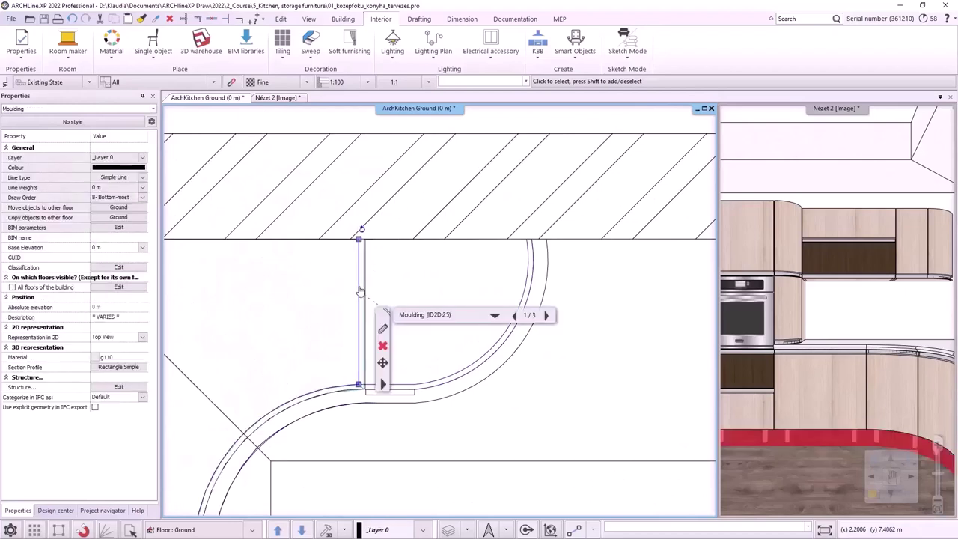
click(360, 241)
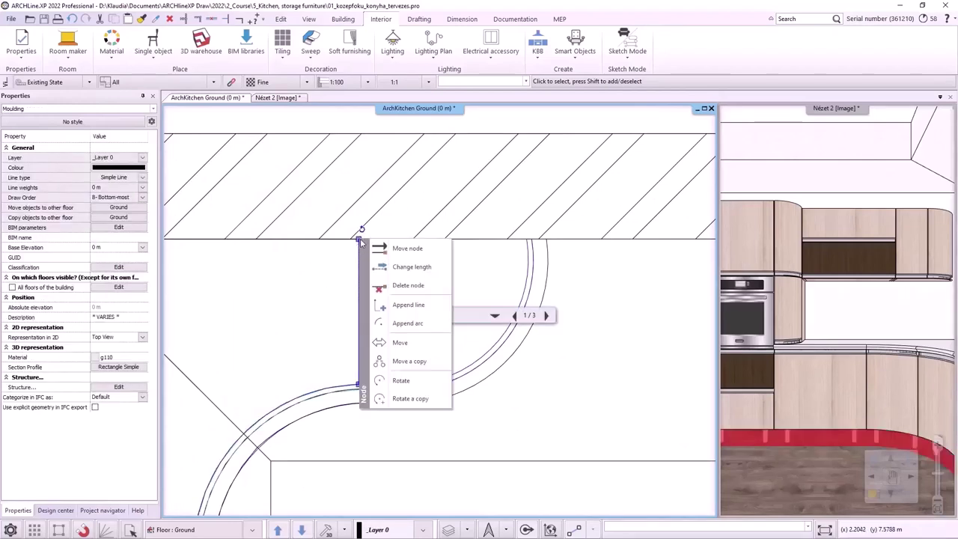
click(407, 248)
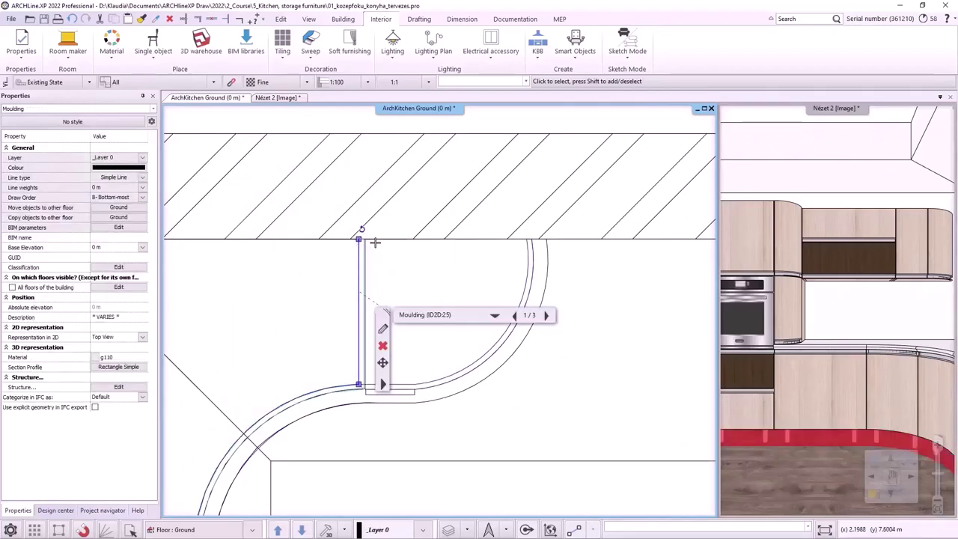
click(524, 243)
Insert a plinth node at the inner curve's start, turn the diagonal edge into an arc along the outline and check it in 3D.
click(496, 276)
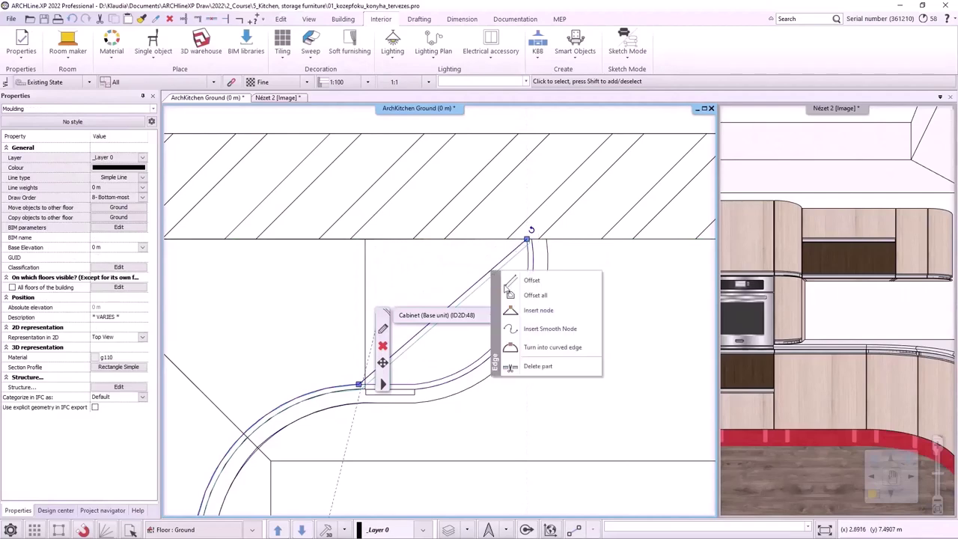
click(533, 310)
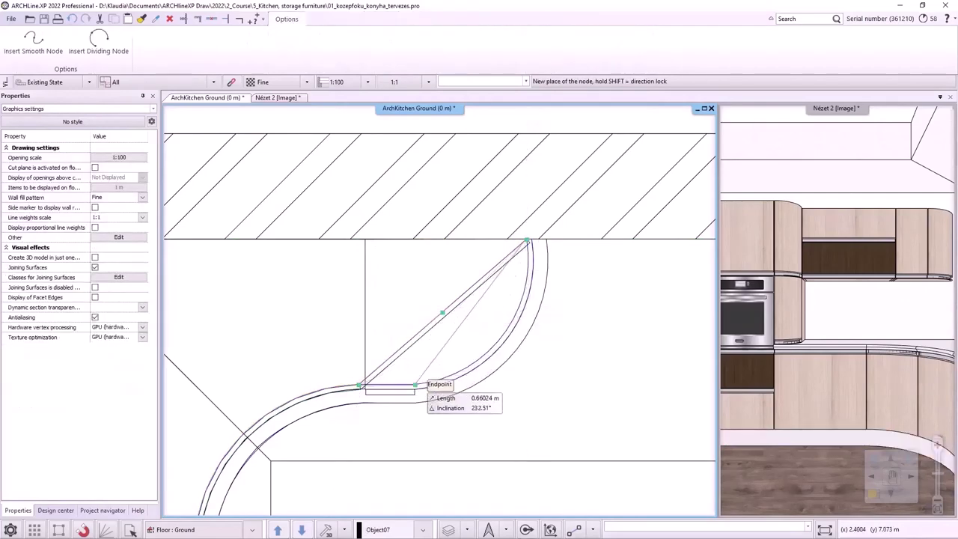
click(415, 384)
click(467, 320)
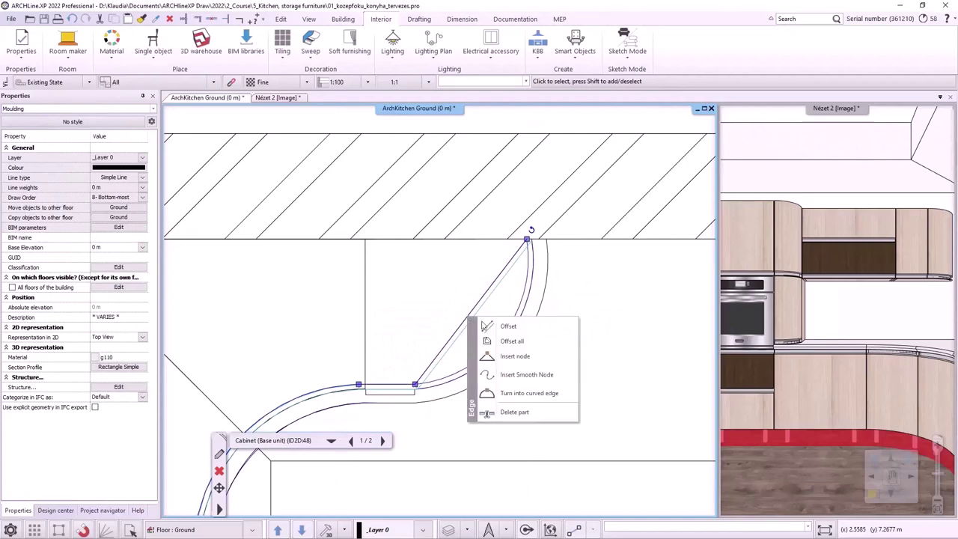
click(517, 393)
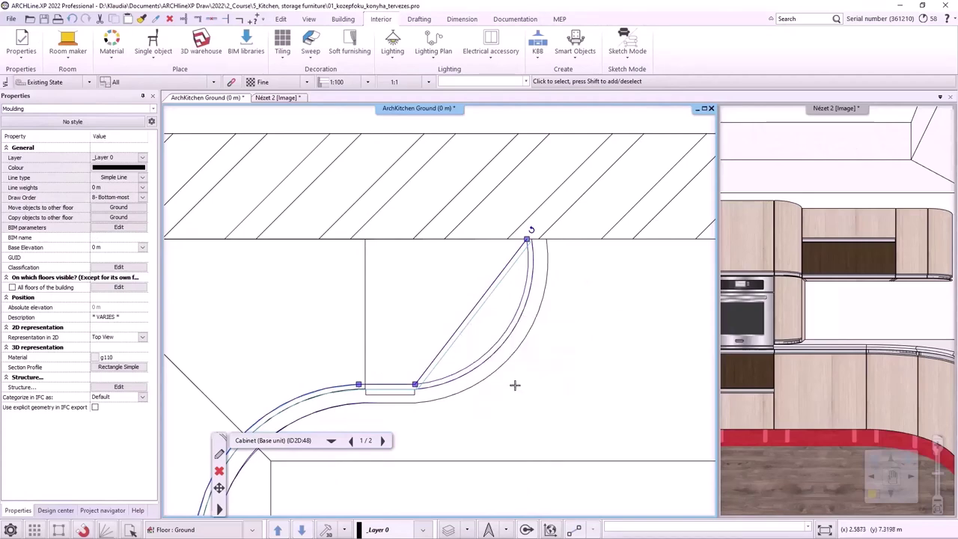
click(485, 333)
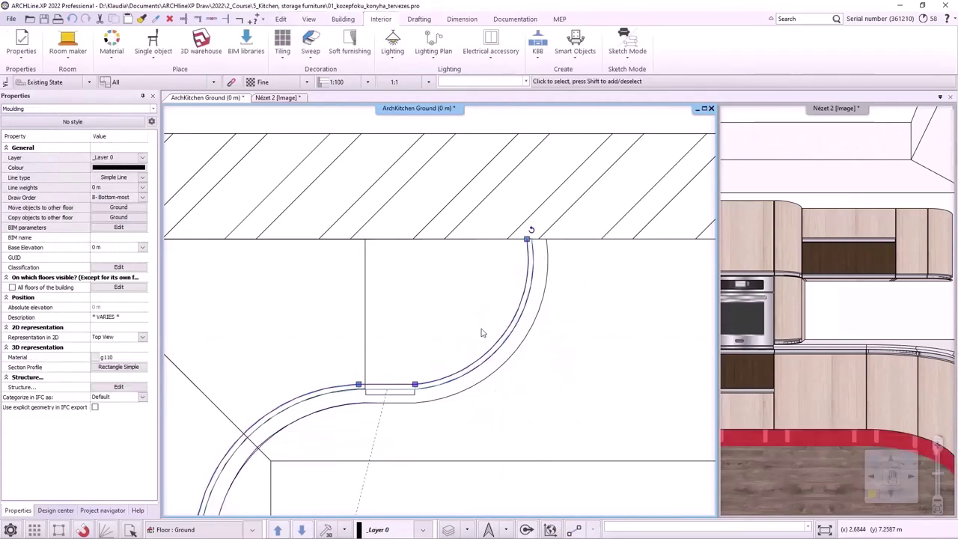
click(451, 297)
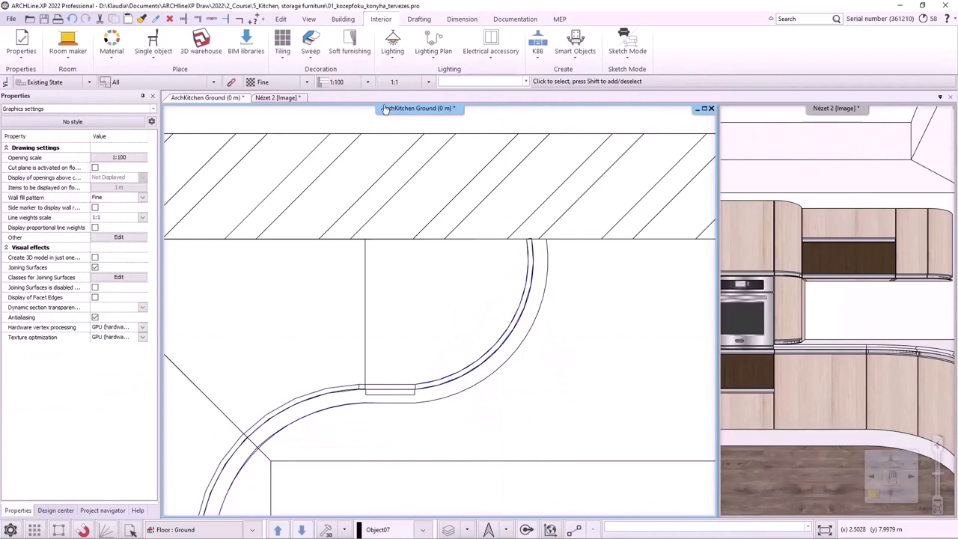
click(262, 100)
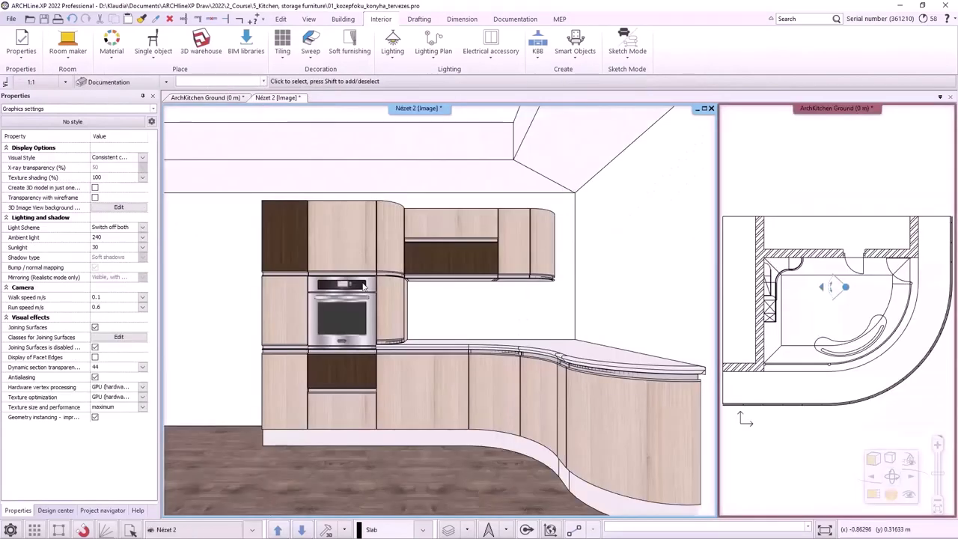
Walk the 3D view's camera up to the curved corner base cabinets to examine how their fronts and side panels join.
click(308, 19)
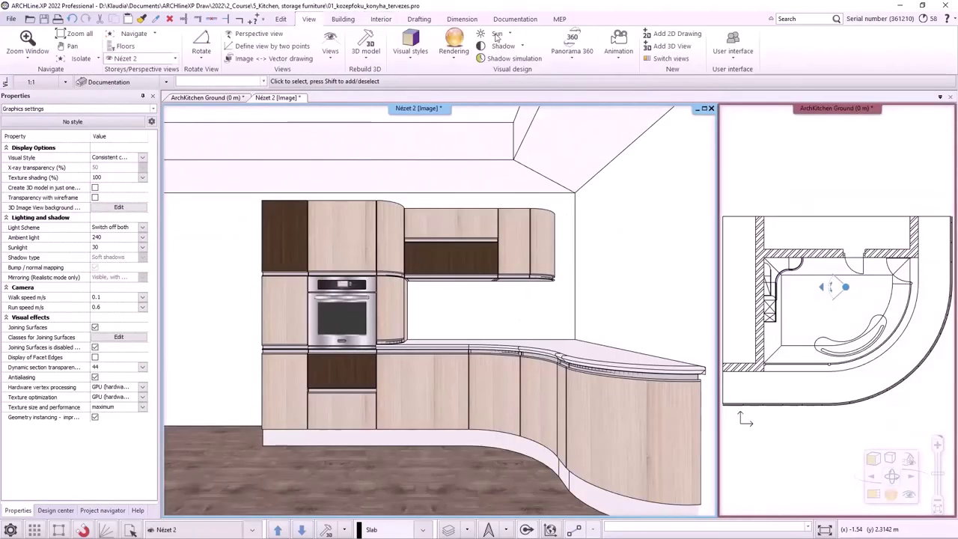
click(618, 43)
mouse_move(640, 75)
click(704, 75)
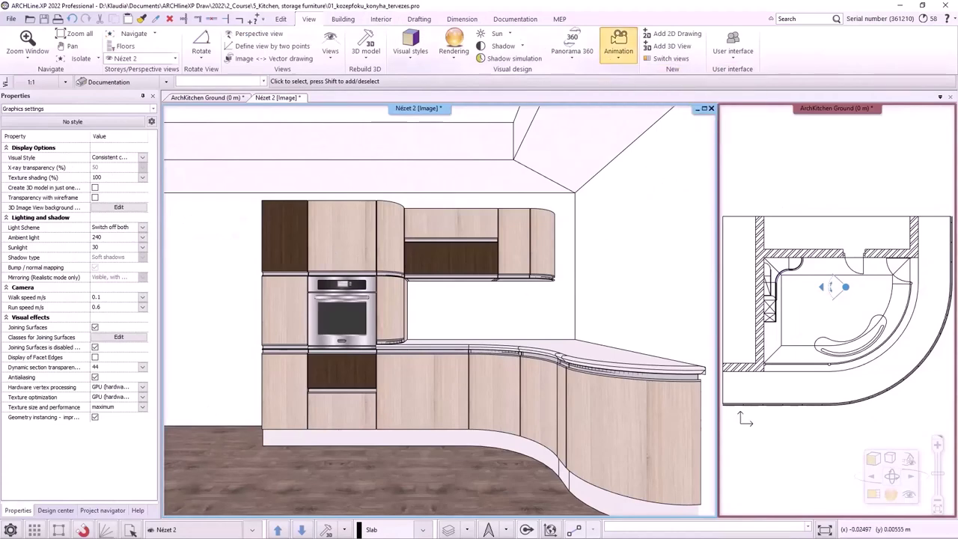
key(Down)
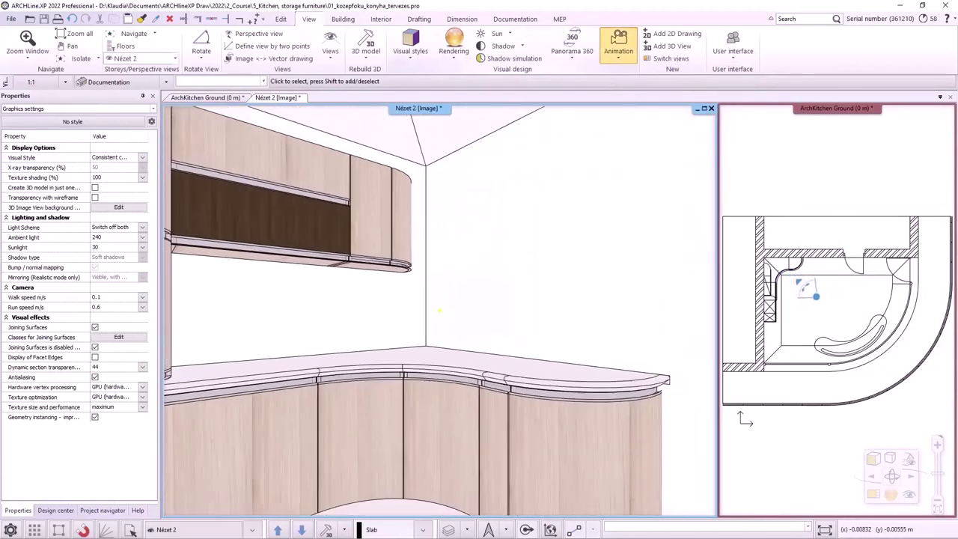
key(Left)
key(Right)
key(Down)
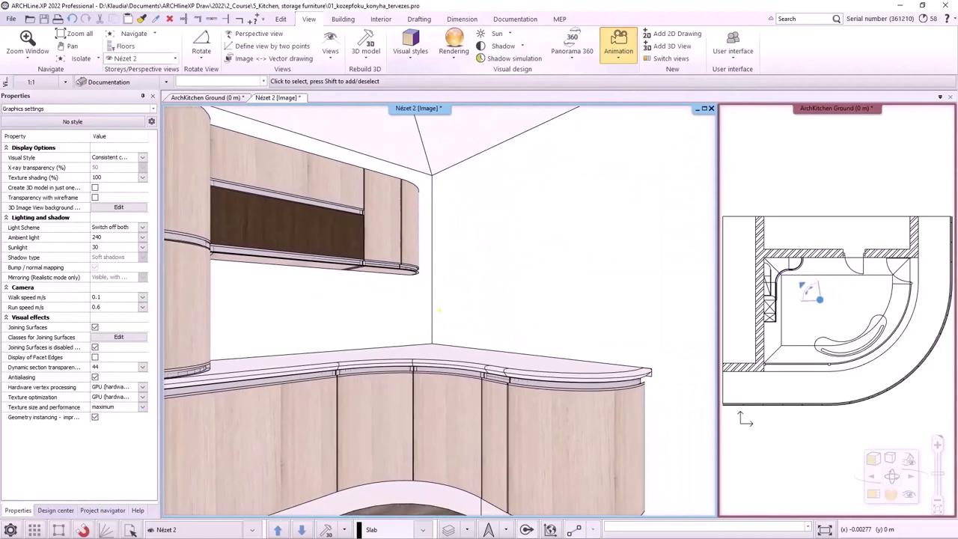
key(Up)
key(Up)
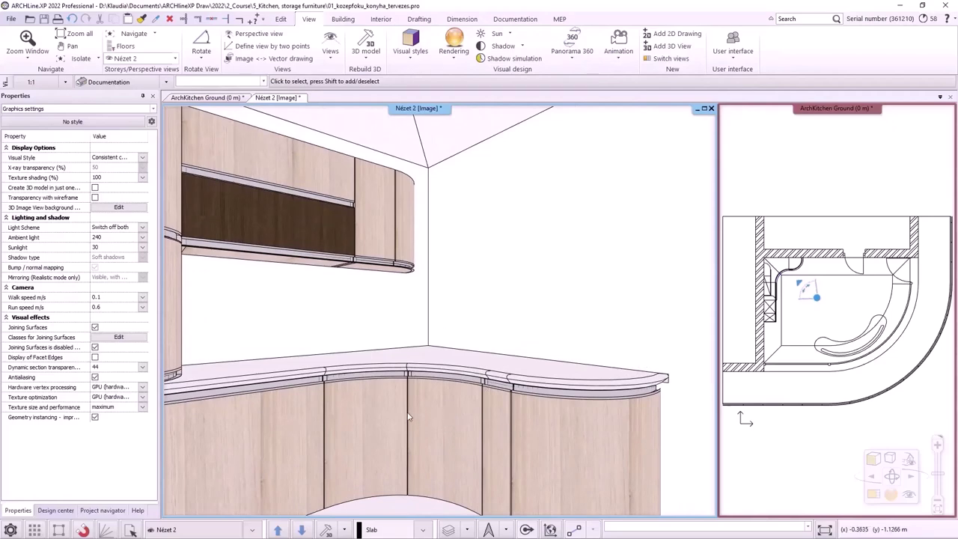
Open the corner base cabinet nearest the new end cabinet and set both vertical front edges, items 5 and 6, to Beveled edge.
click(462, 426)
click(452, 445)
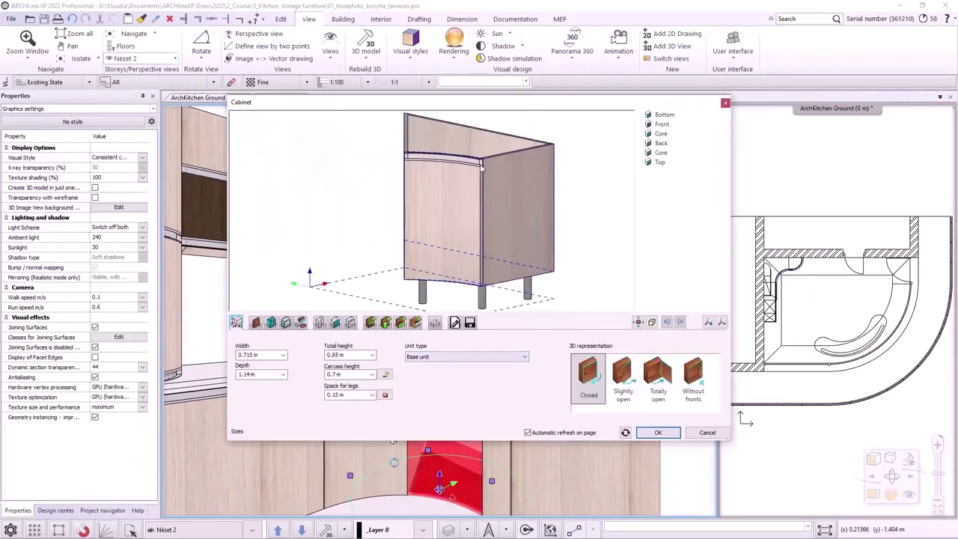
scroll(482, 167, up, 5)
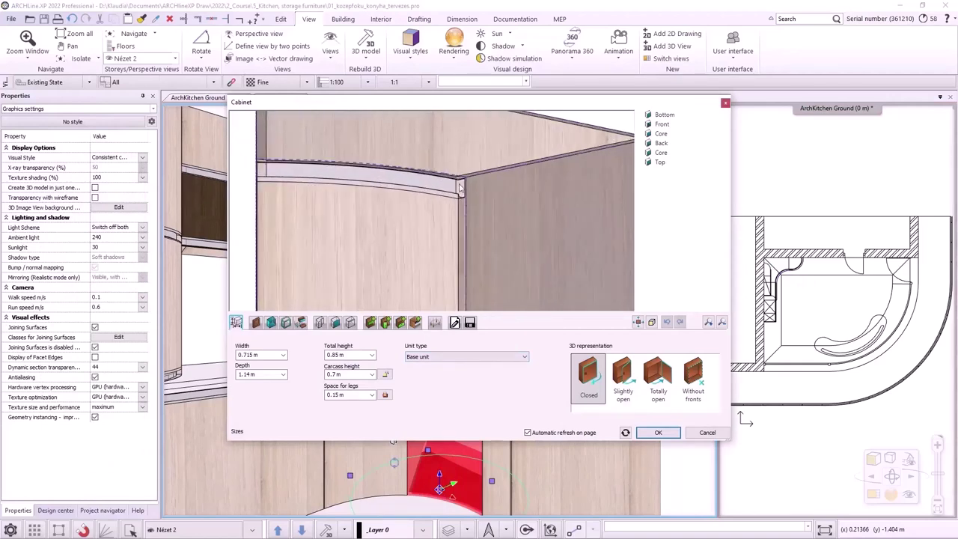
click(352, 322)
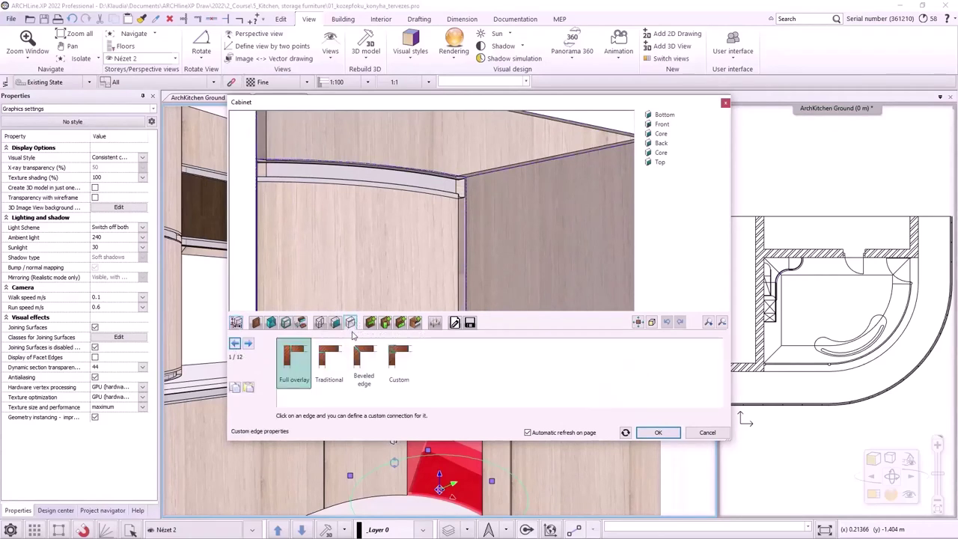
scroll(418, 247, down, 5)
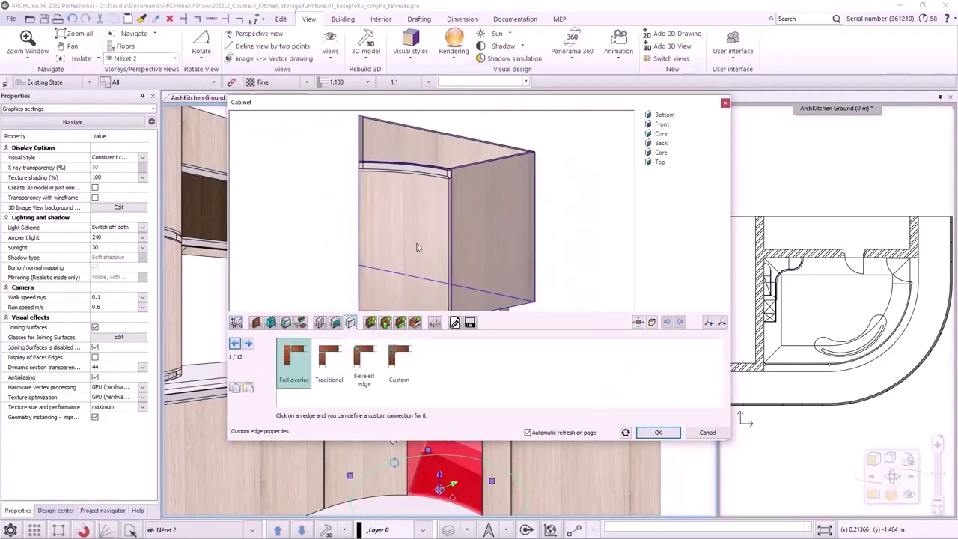
click(250, 344)
click(379, 356)
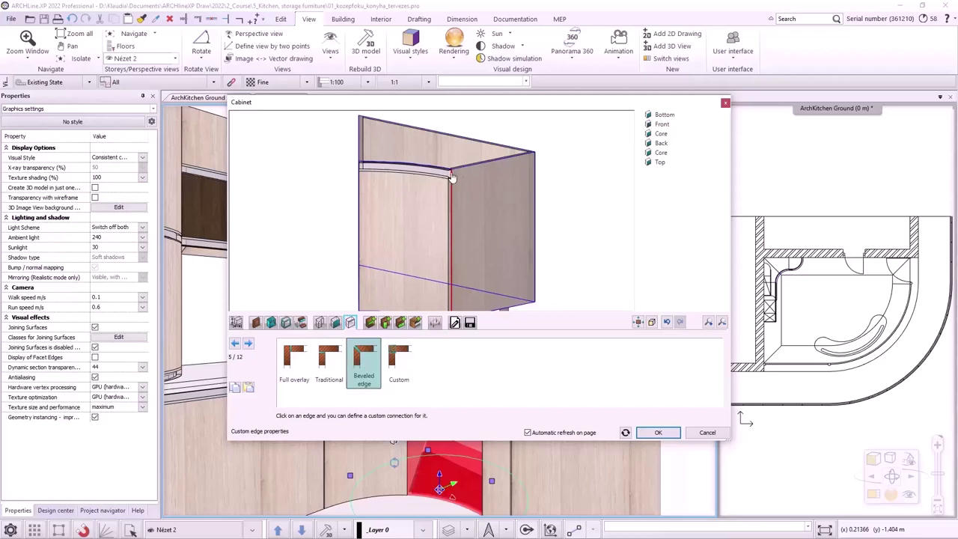
click(250, 343)
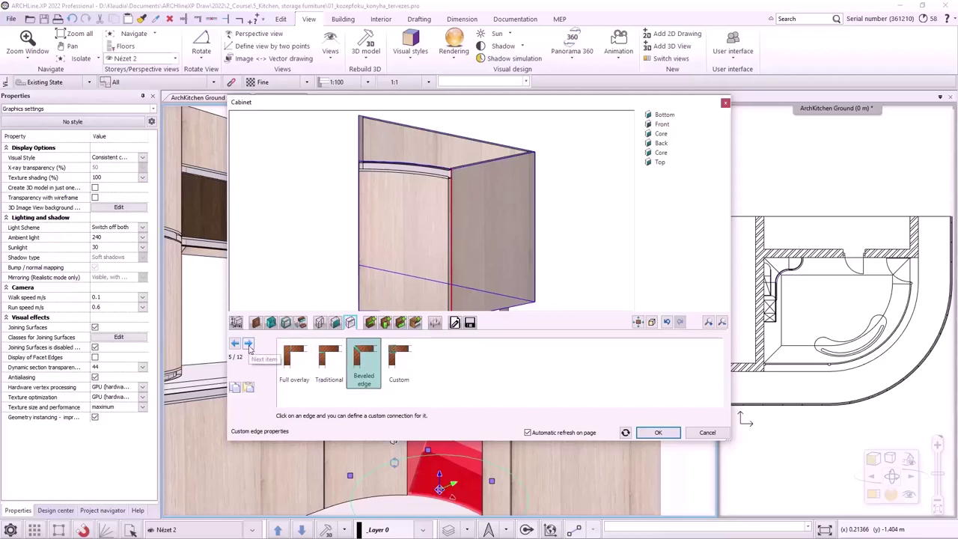
click(366, 375)
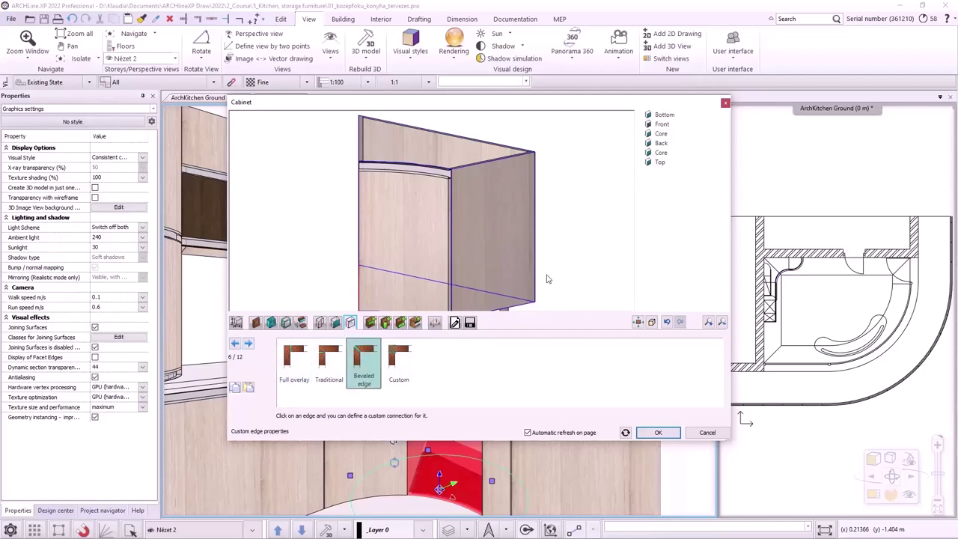
Save the beveled cabinet to the library by overwriting "Curved counter part 2" and accept the cabinet changes.
scroll(546, 279, down, 1)
click(470, 323)
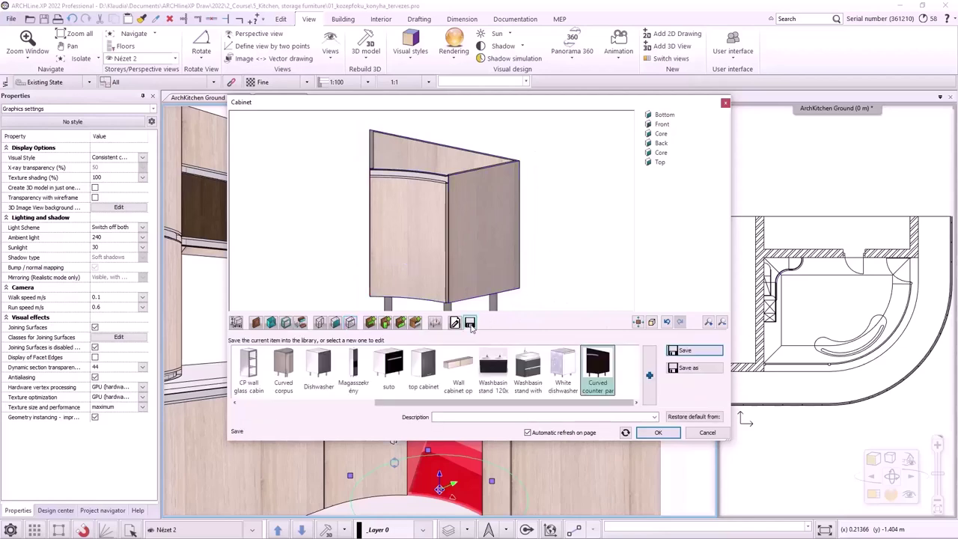
click(706, 352)
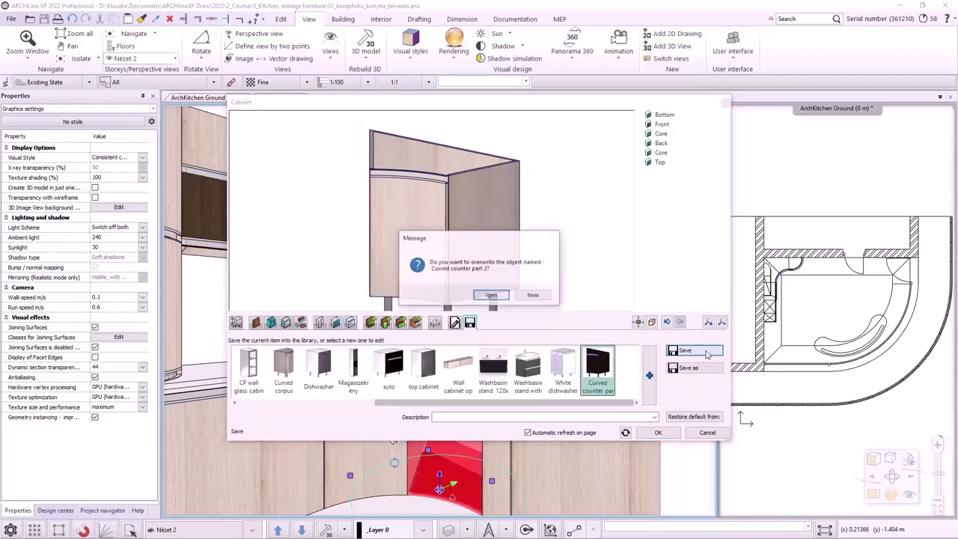
click(491, 295)
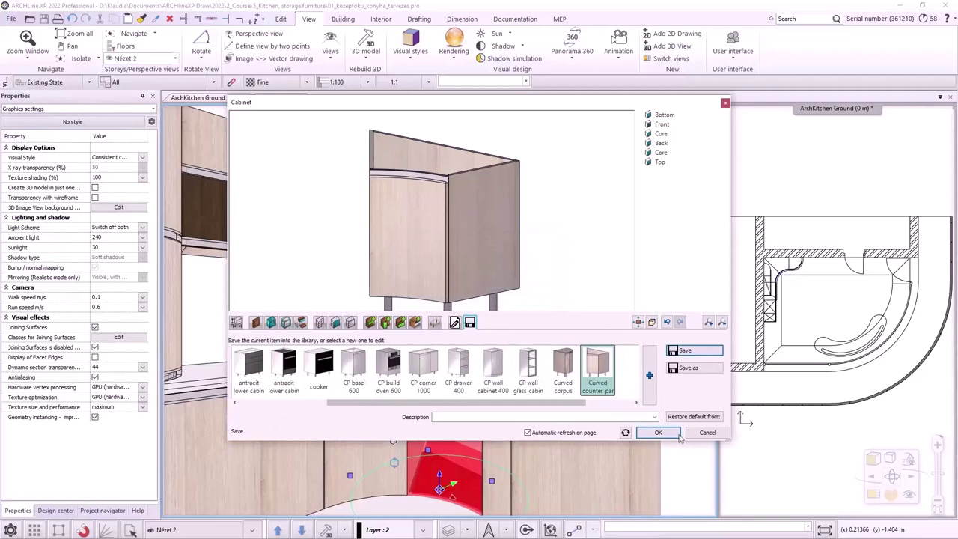
click(656, 434)
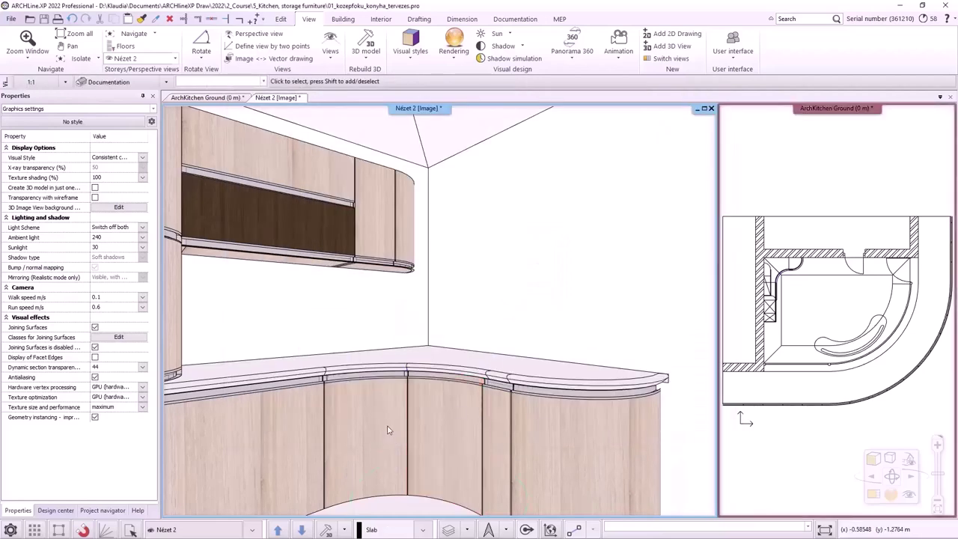
Open the other concave corner base cabinet and set its vertical front edges, items 5 and 6, to Beveled edge.
click(388, 430)
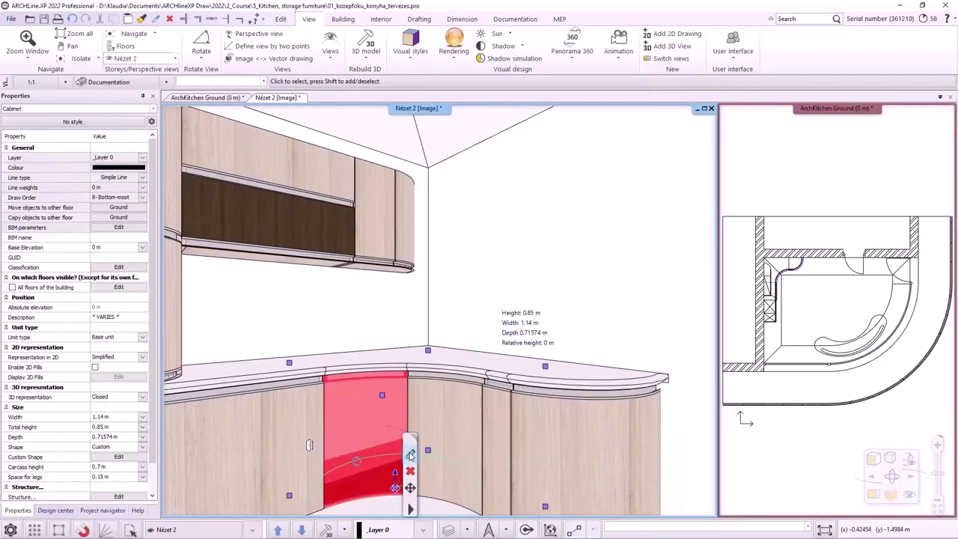
click(410, 437)
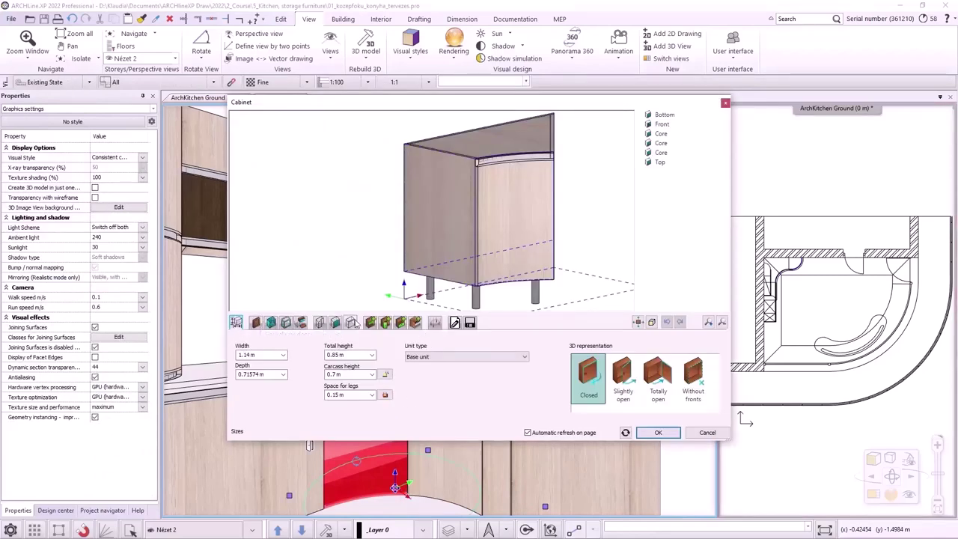
click(351, 322)
click(249, 344)
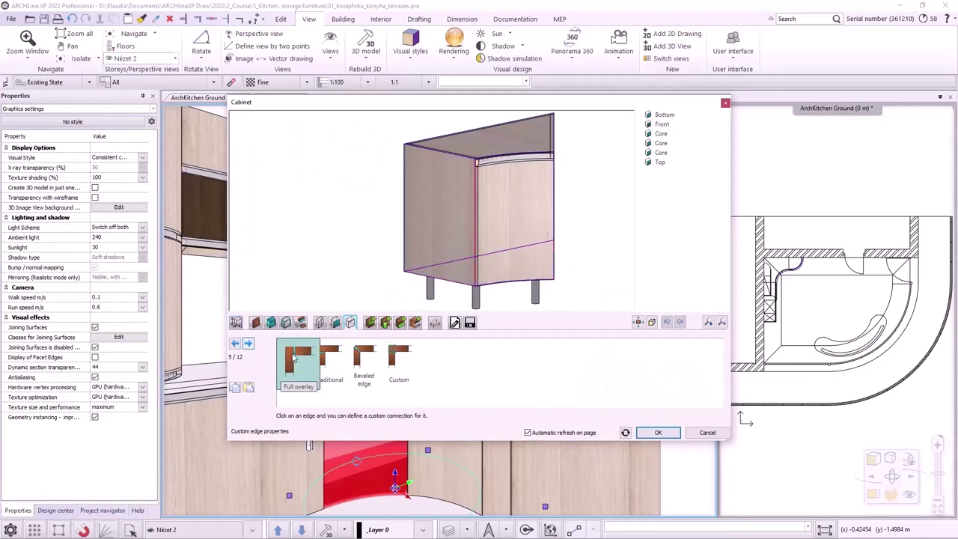
click(357, 359)
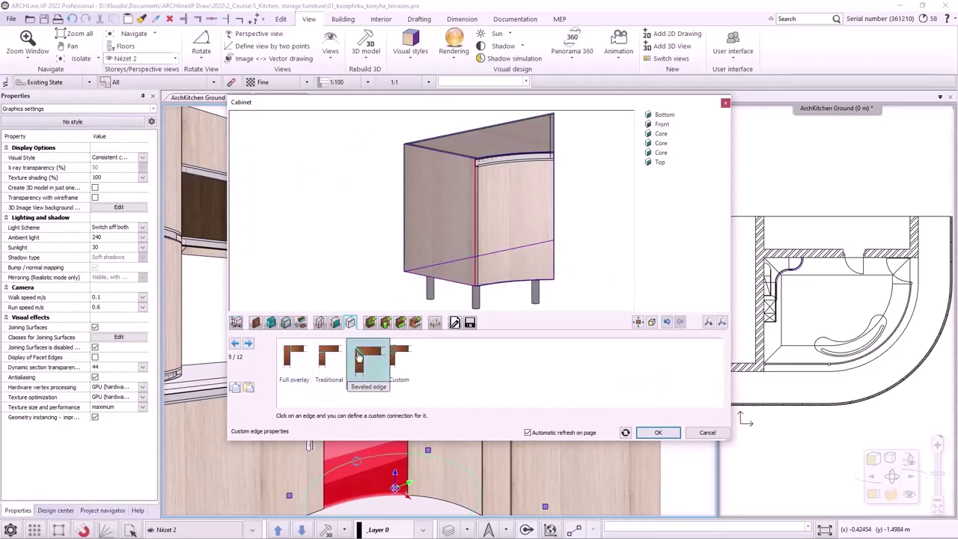
click(249, 344)
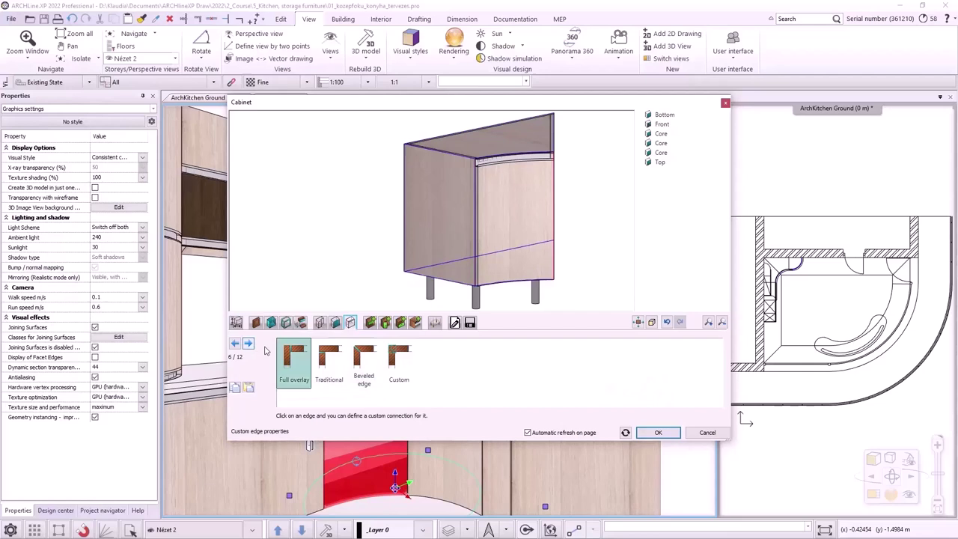
click(365, 375)
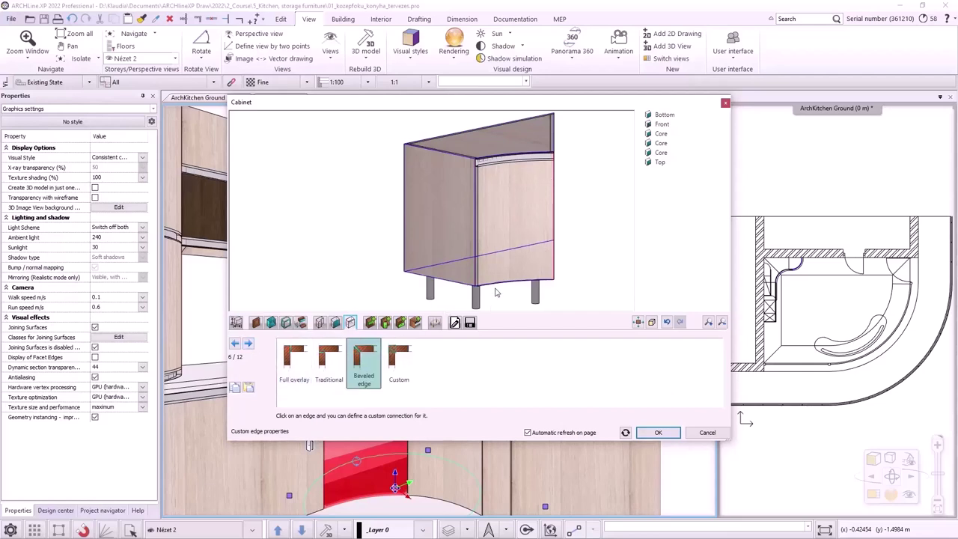
Save this corner cabinet to the library by overwriting "Curved counter part 1".
click(470, 322)
click(683, 351)
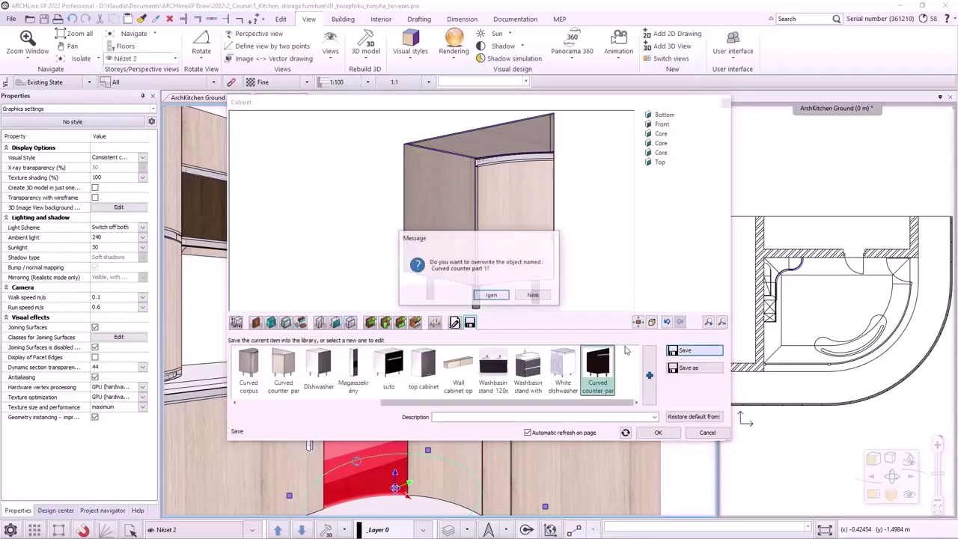
click(492, 295)
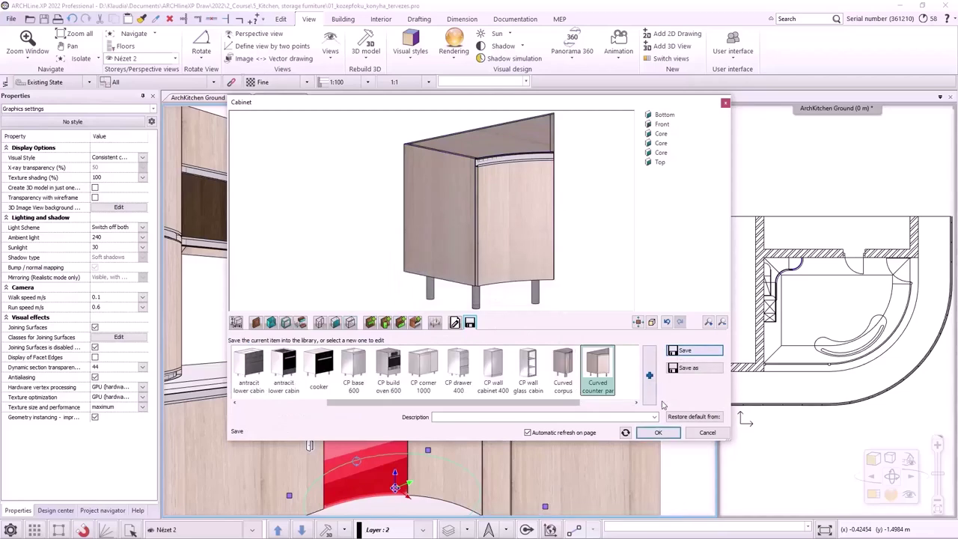
Accept the cabinet changes and return the 3D window to the saved perspective view Nézet_2.
click(668, 435)
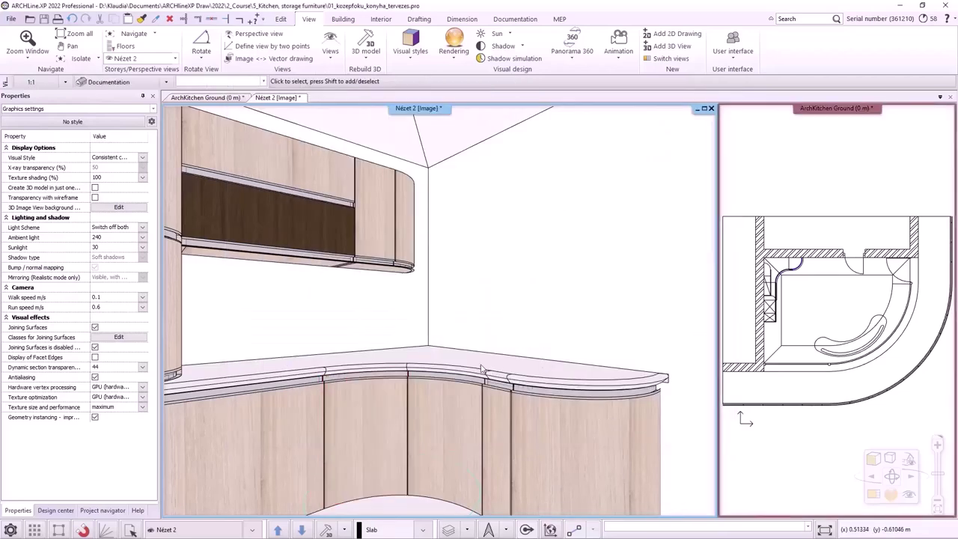
click(252, 530)
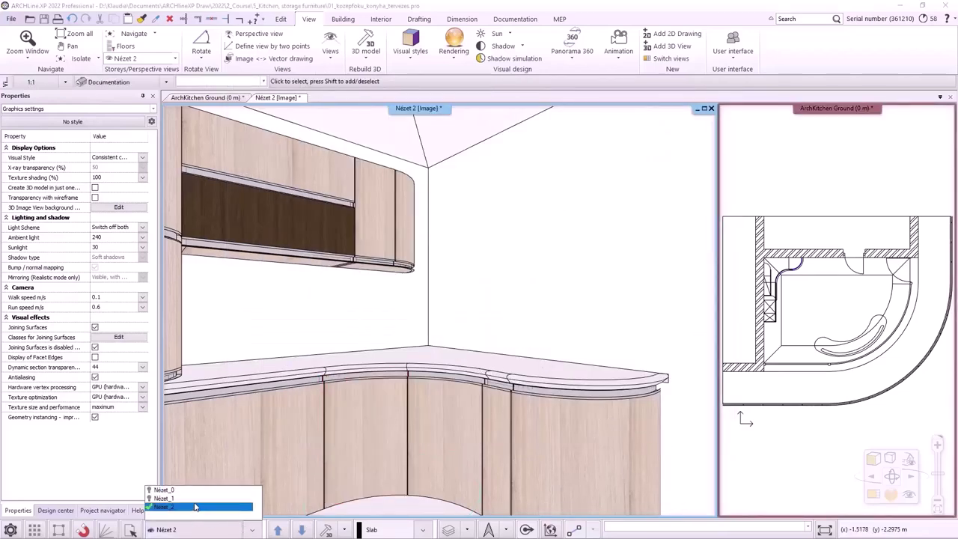
click(197, 508)
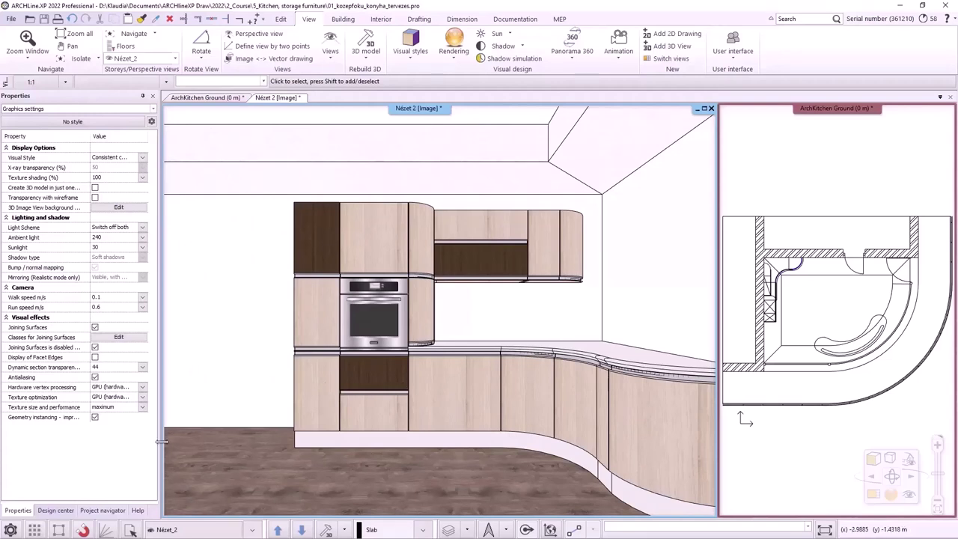
Open the Other category of the Colours materials in the Design center and widen the library for browsing.
click(57, 510)
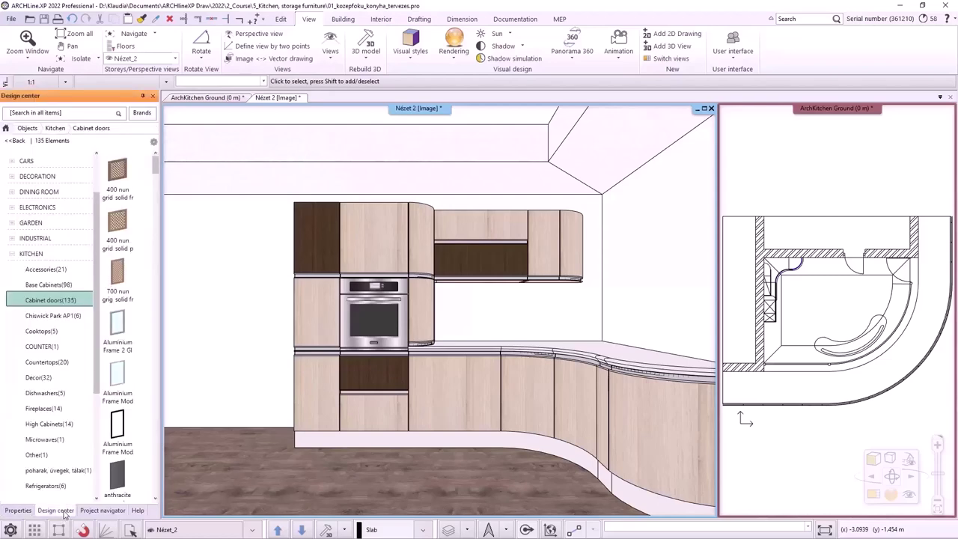
click(28, 129)
click(30, 215)
click(81, 209)
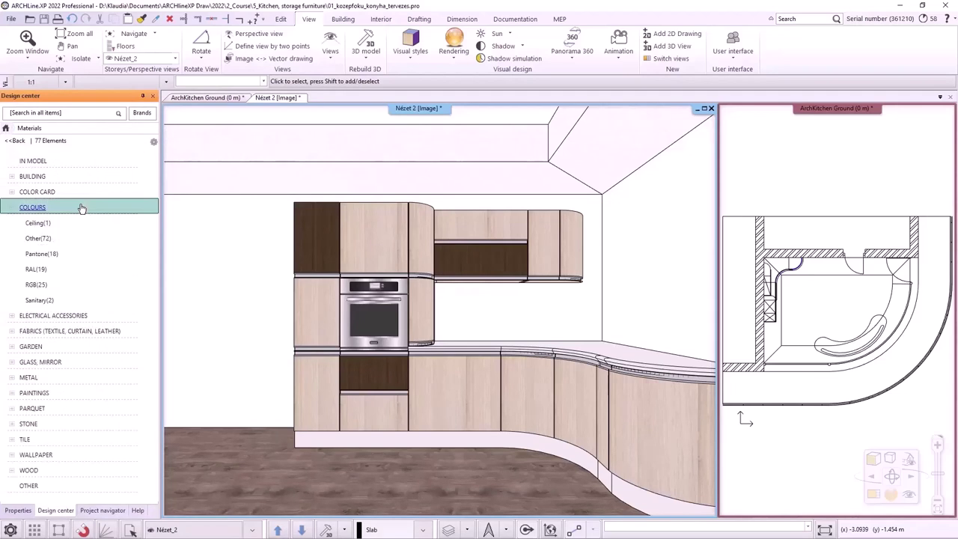
click(39, 238)
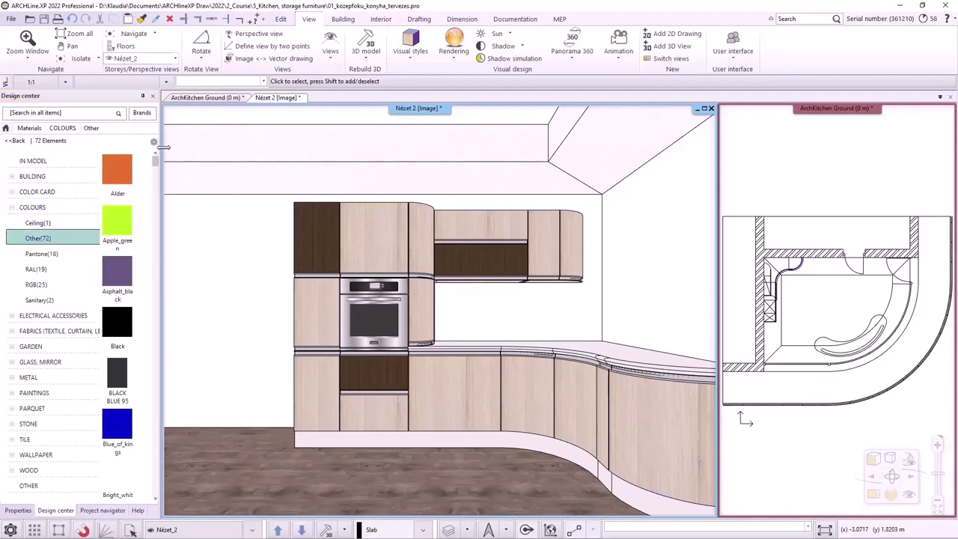
drag(155, 105, 183, 131)
Replace the light ash material on the lower cabinet door with Light_grey throughout the model.
scroll(156, 314, down, 10)
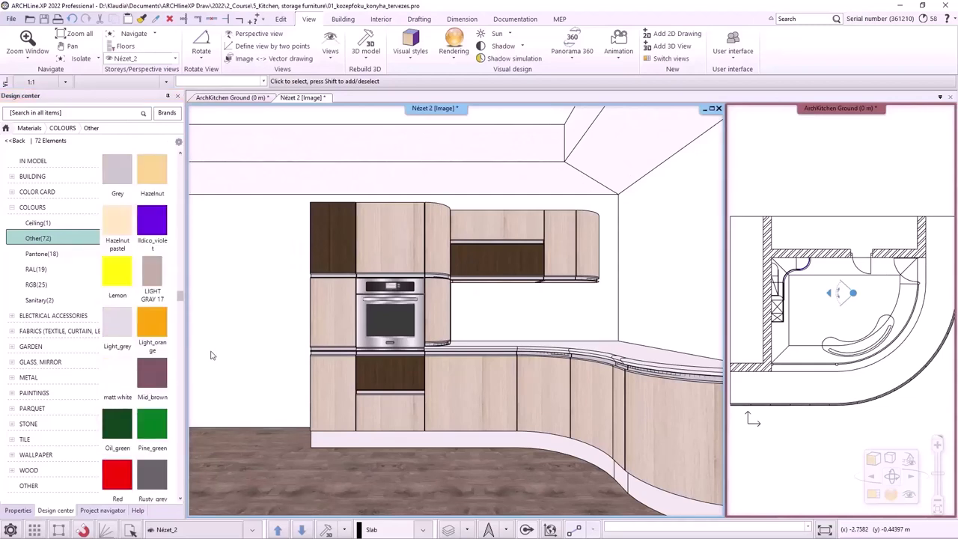
scroll(146, 291, down, 3)
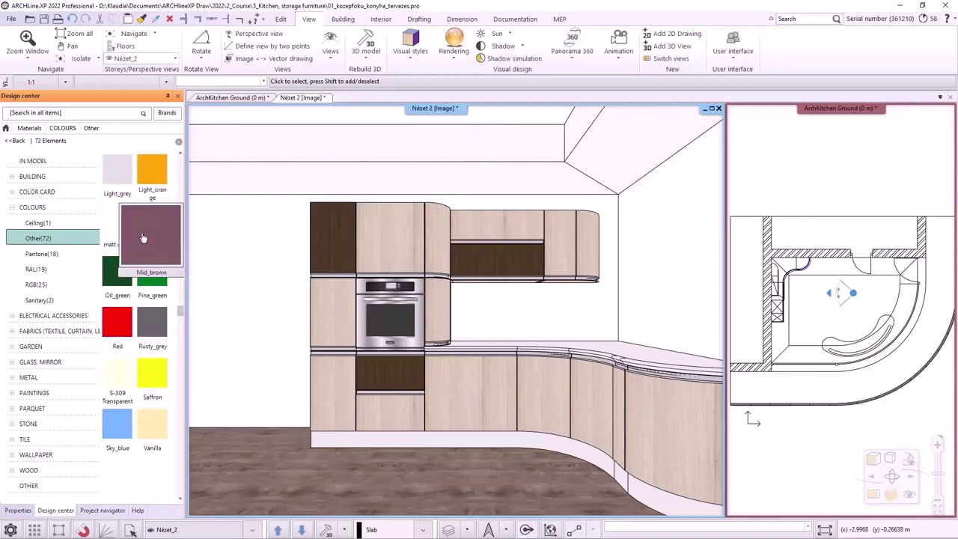
mouse_move(120, 190)
mouse_down()
mouse_move(205, 235)
mouse_move(337, 392)
mouse_up()
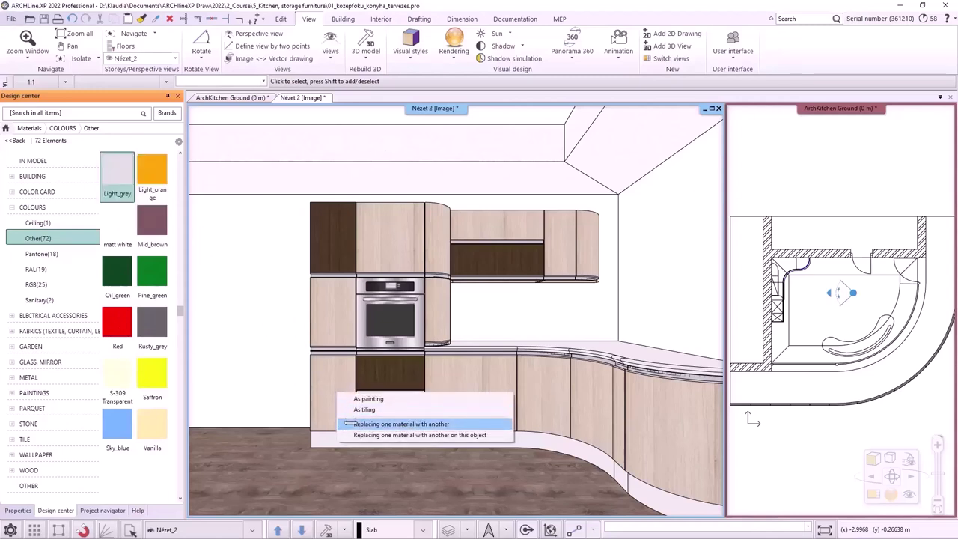
click(350, 424)
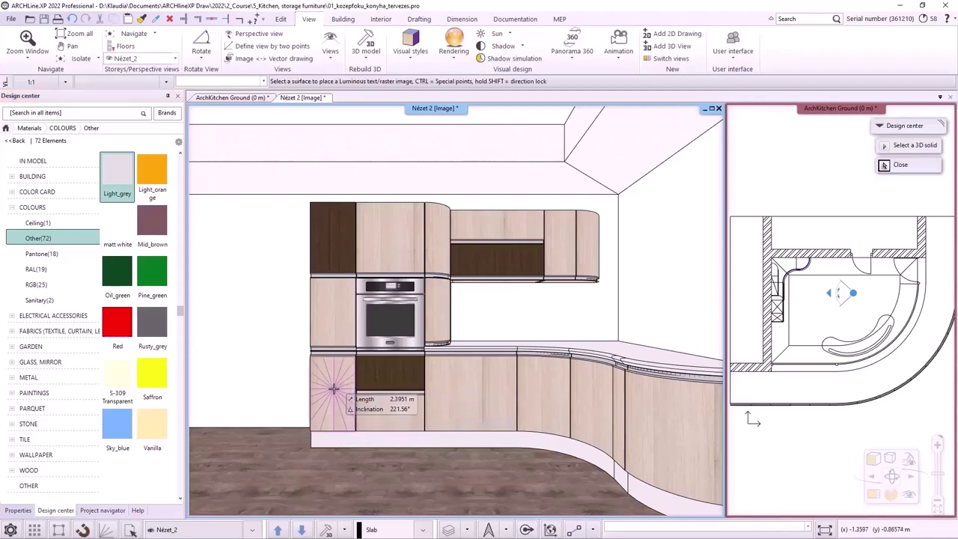
click(334, 401)
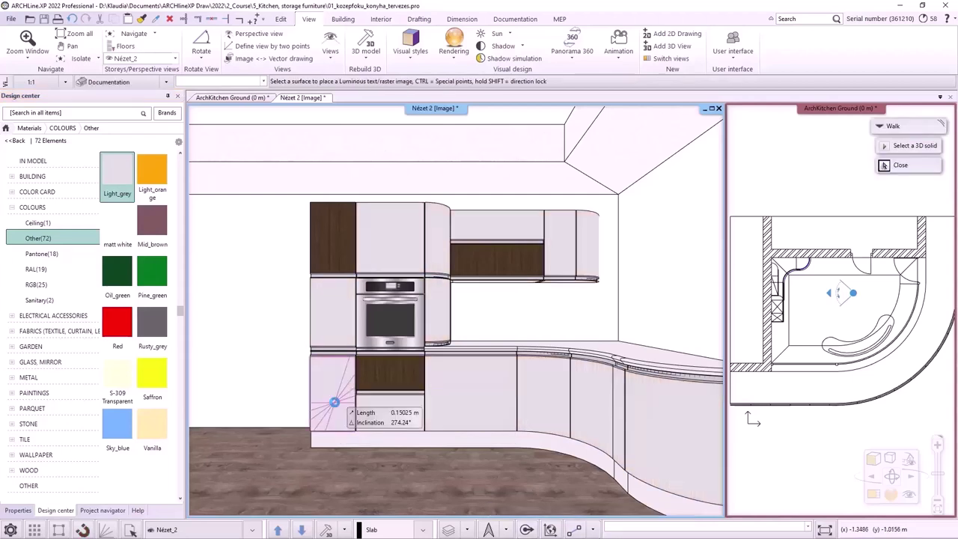
key(Escape)
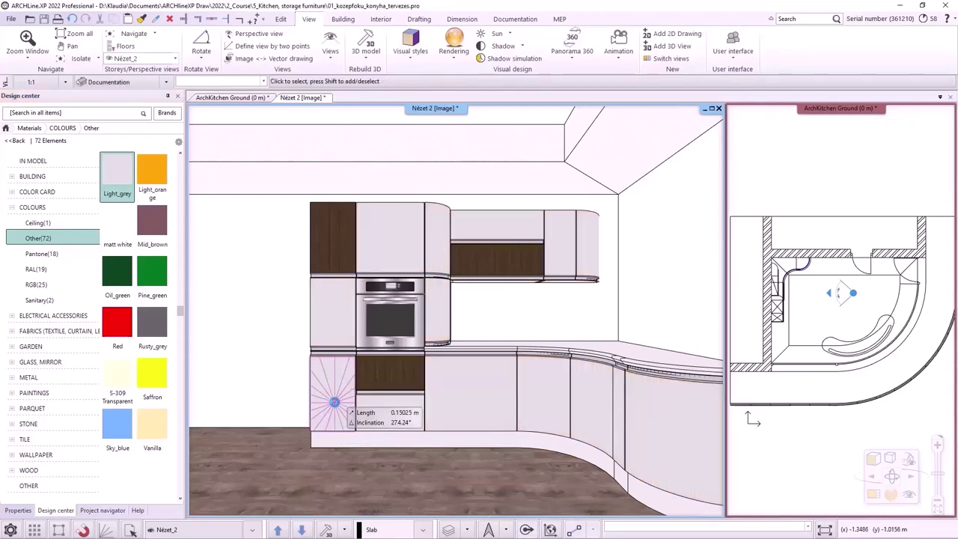
Replace the dark wenge material on the tall cabinet's upper door with Rusty_grey throughout the model.
mouse_move(152, 323)
mouse_down()
mouse_move(337, 241)
mouse_move(332, 234)
mouse_up()
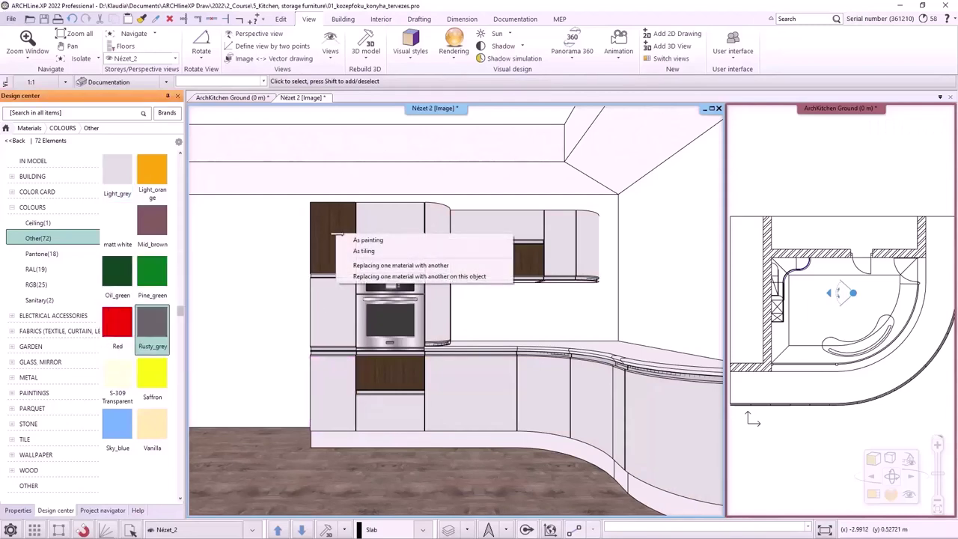
click(365, 266)
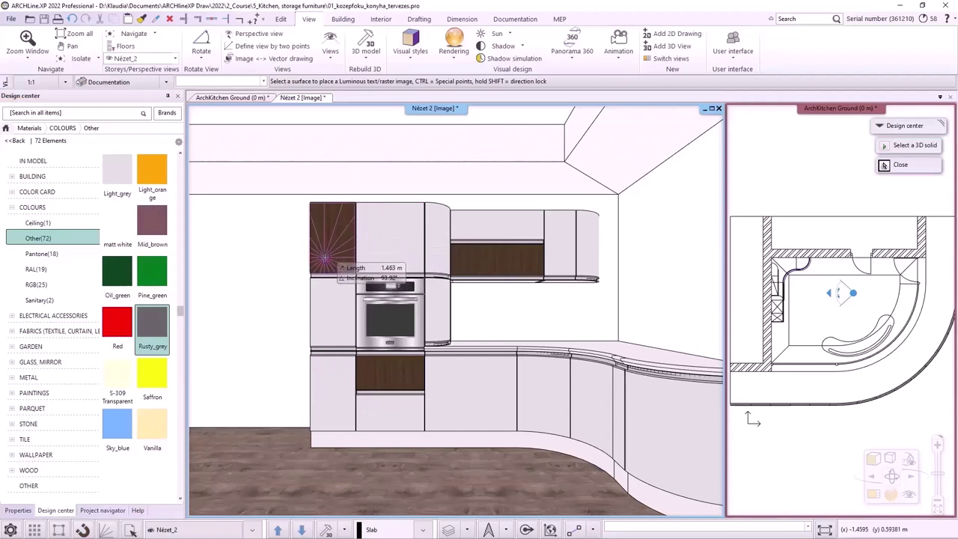
key(Escape)
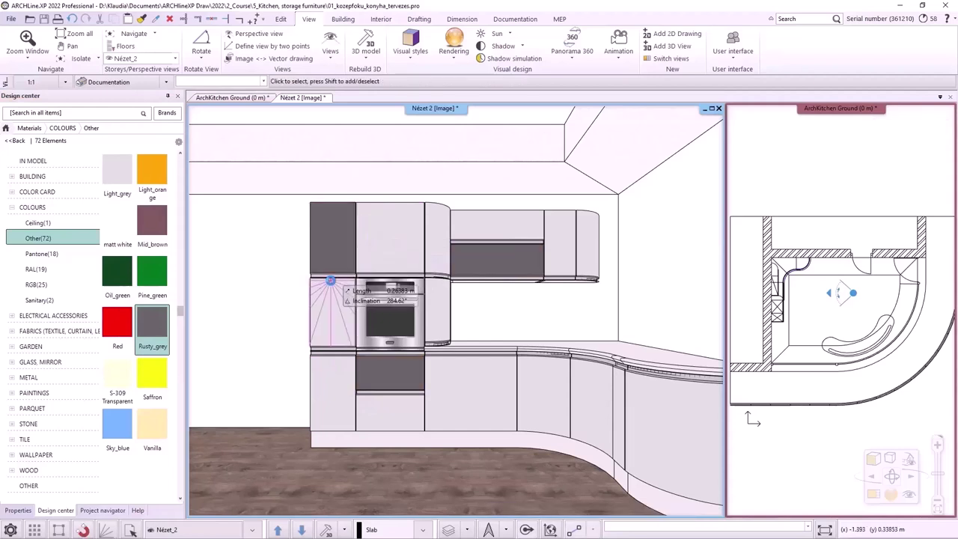
Switch to the ground floor plan and generate a cabinet exploded view of the end tall cabinet.
click(233, 98)
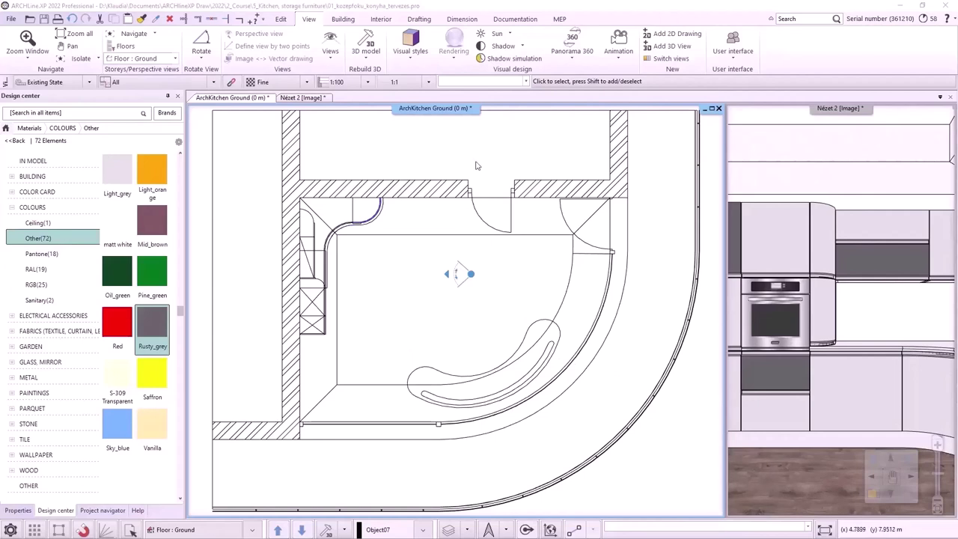
click(519, 22)
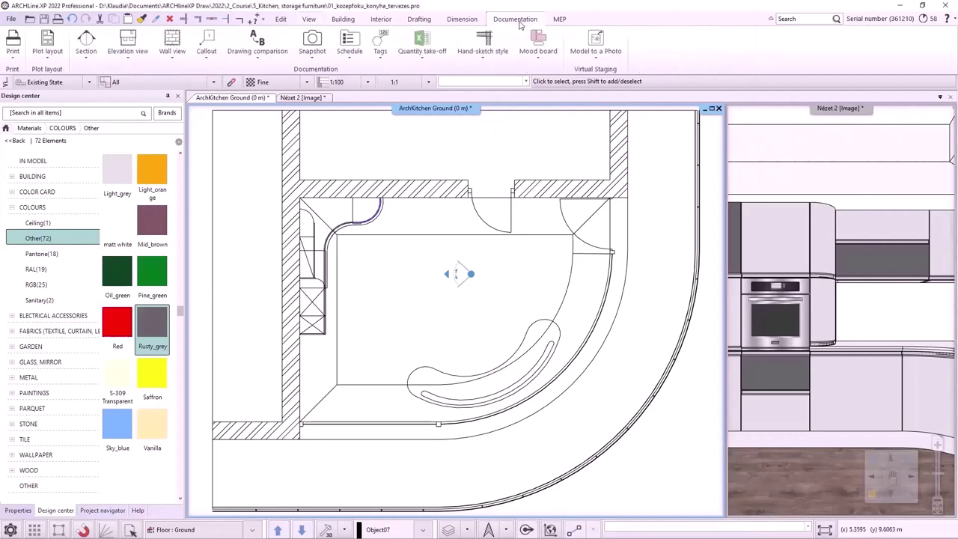
click(422, 45)
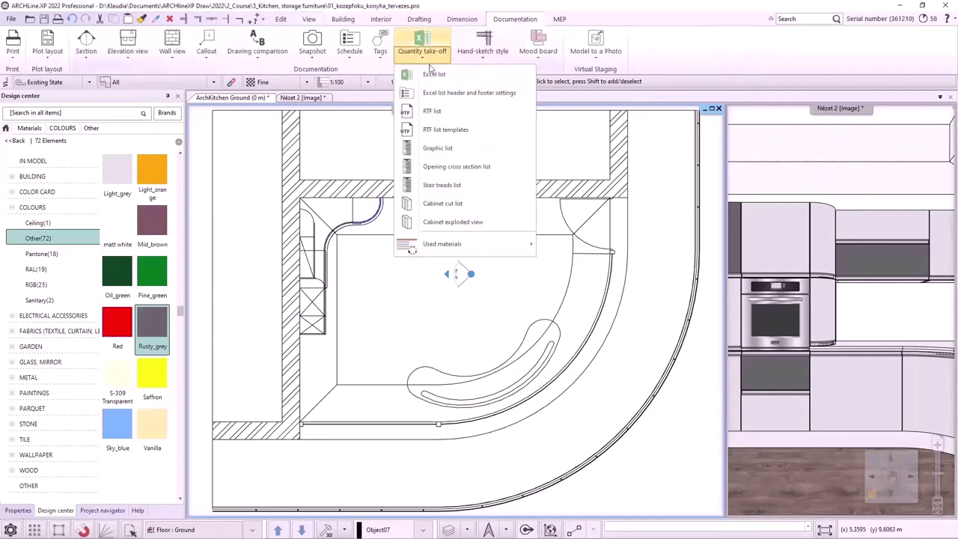
click(453, 222)
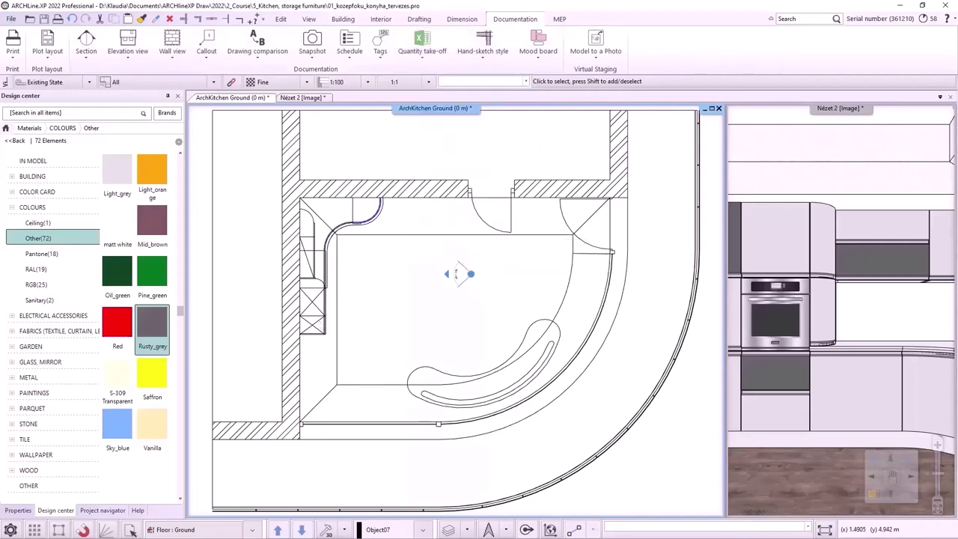
scroll(230, 333, up, 2)
scroll(387, 320, up, 2)
scroll(389, 318, up, 1)
right_click(391, 316)
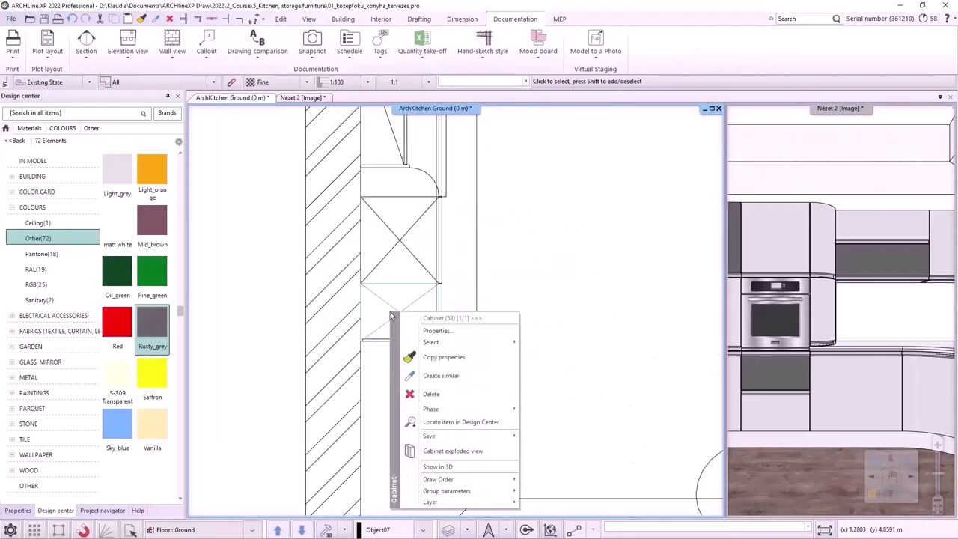
click(456, 451)
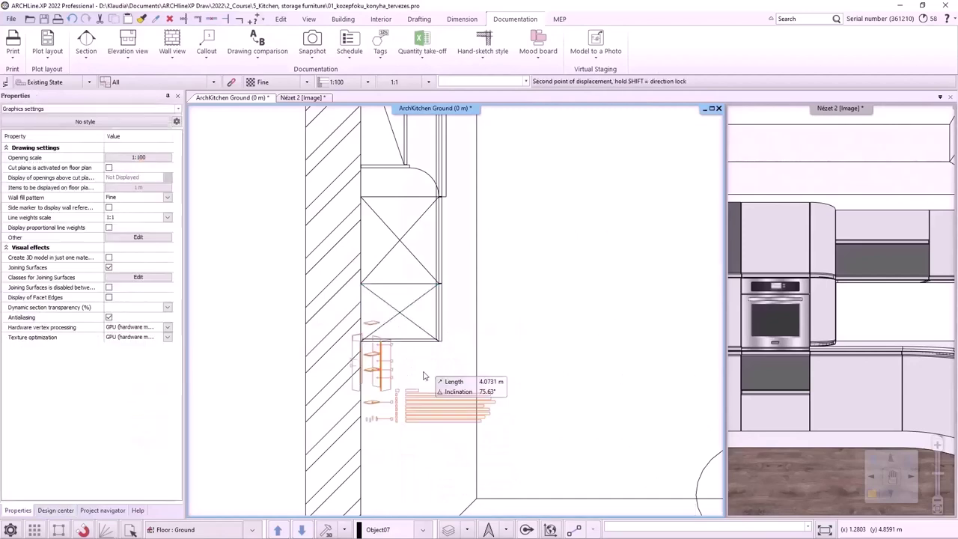
Place the exploded view with its parts list in the empty area outside the kitchen's hatched wall.
middle_drag(348, 353, 426, 353)
scroll(405, 347, up, 1)
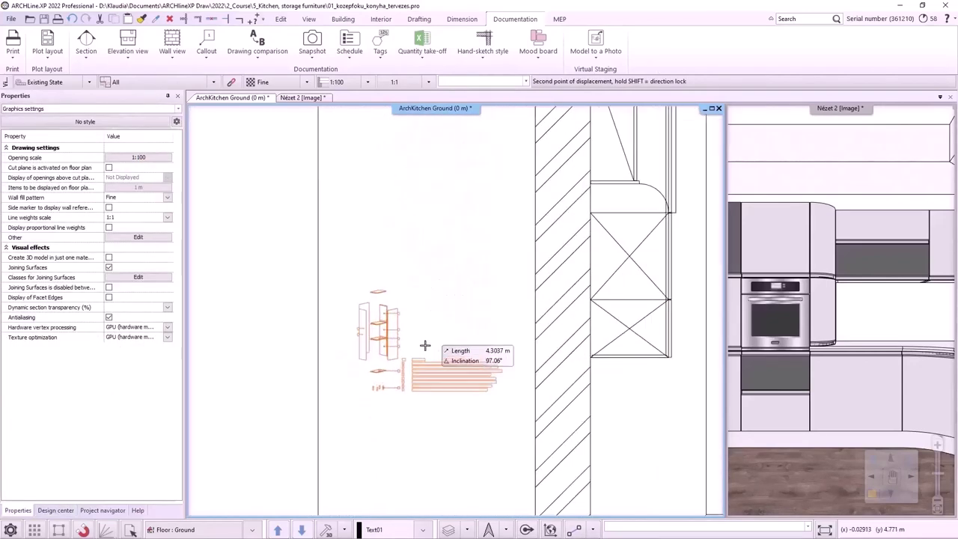
scroll(419, 274, up, 1)
click(424, 392)
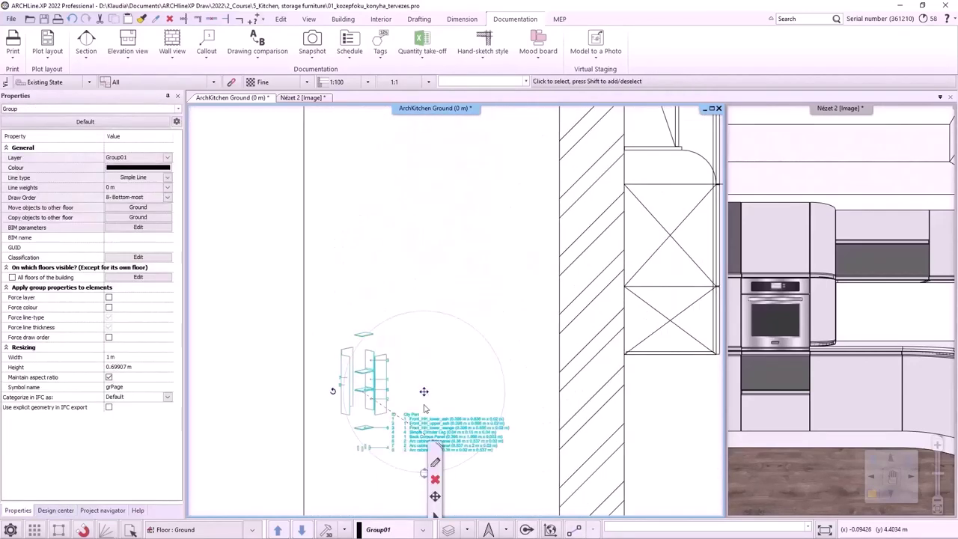
scroll(430, 368, up, 3)
key(Escape)
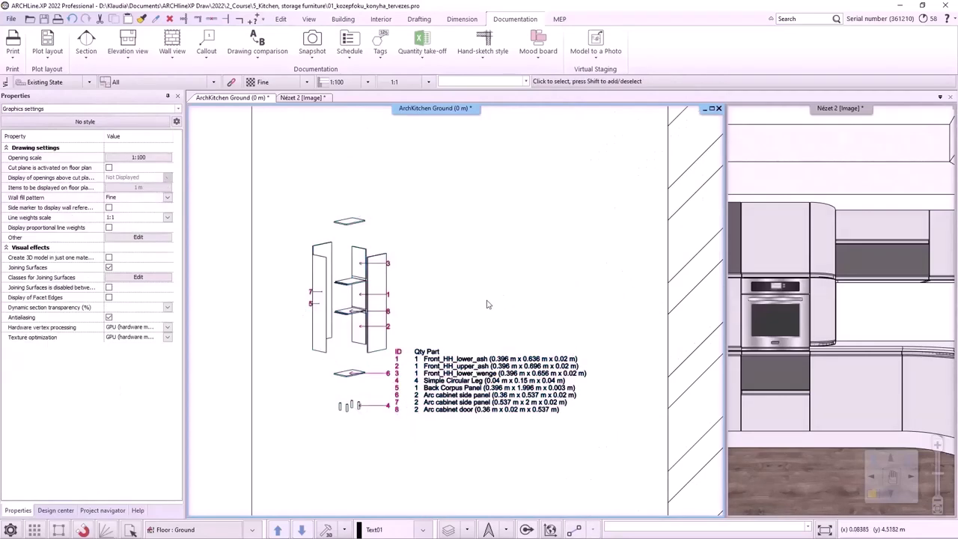
Open the exploded view group for editing, inspect one panel outline as a separate element, and close the group.
right_click(364, 334)
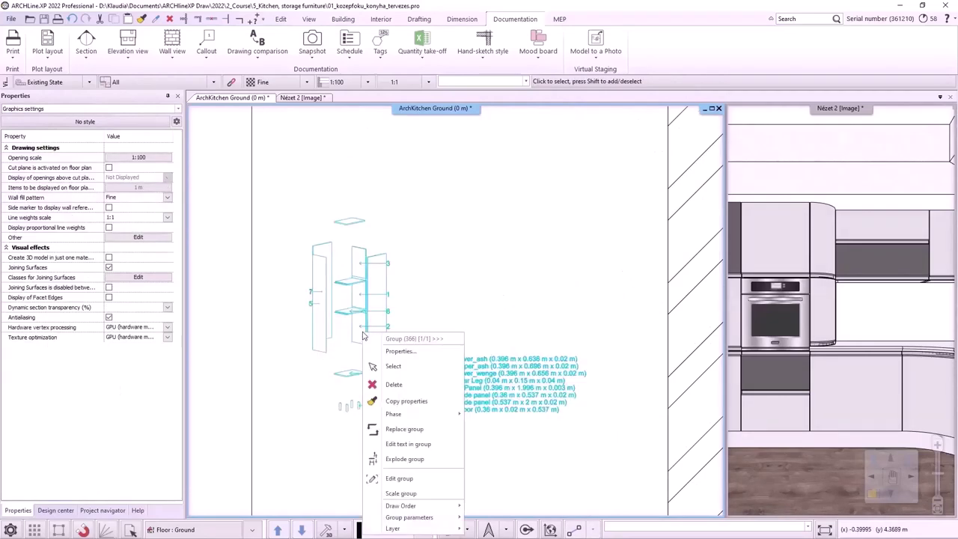
click(427, 480)
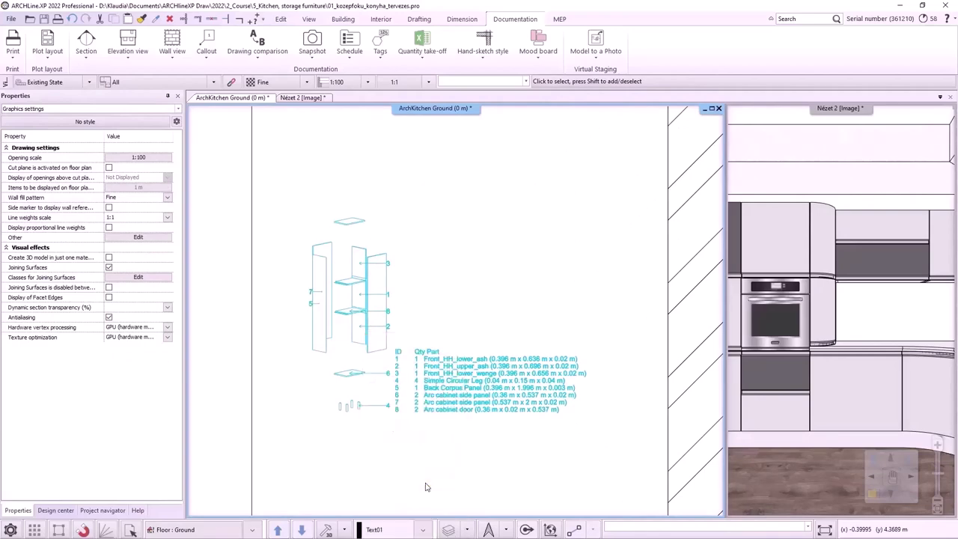
click(353, 229)
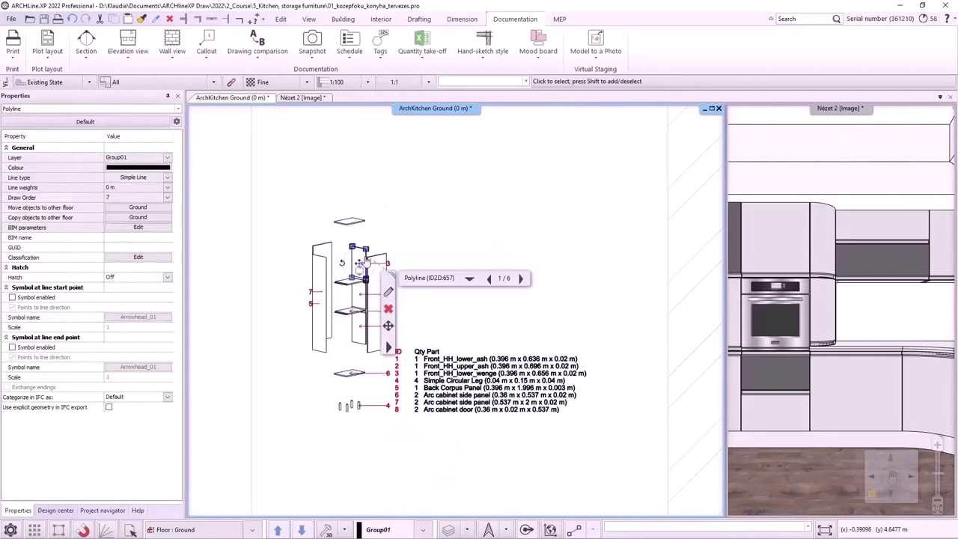
click(383, 242)
click(382, 242)
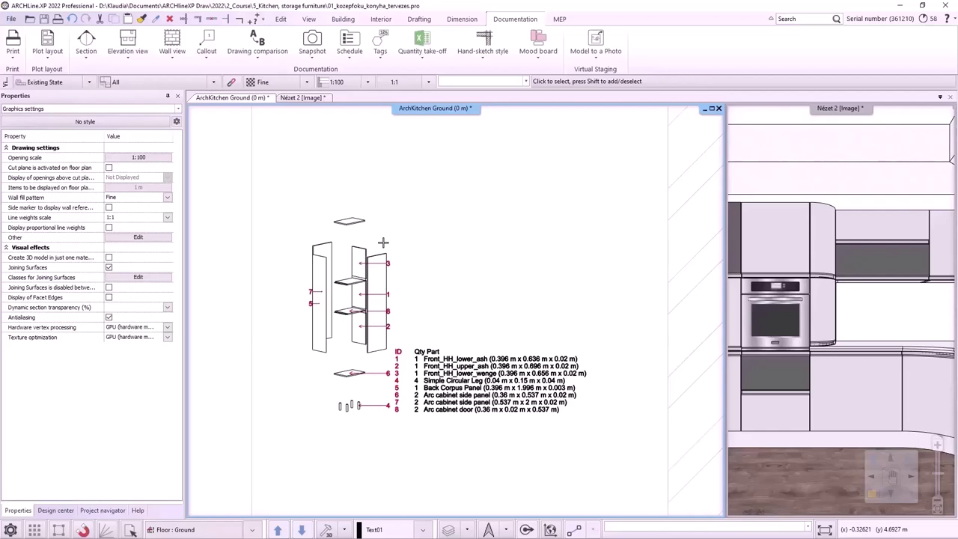
right_click(377, 314)
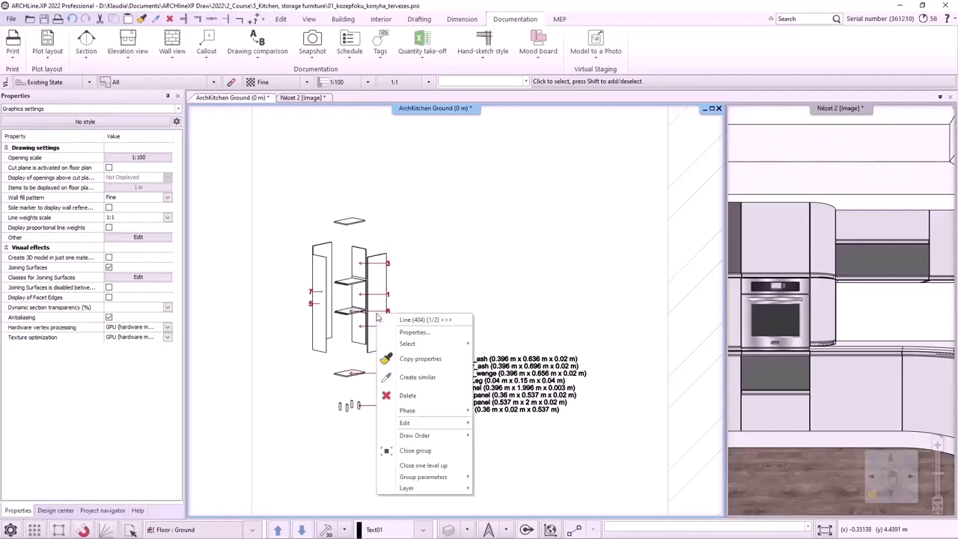
click(405, 452)
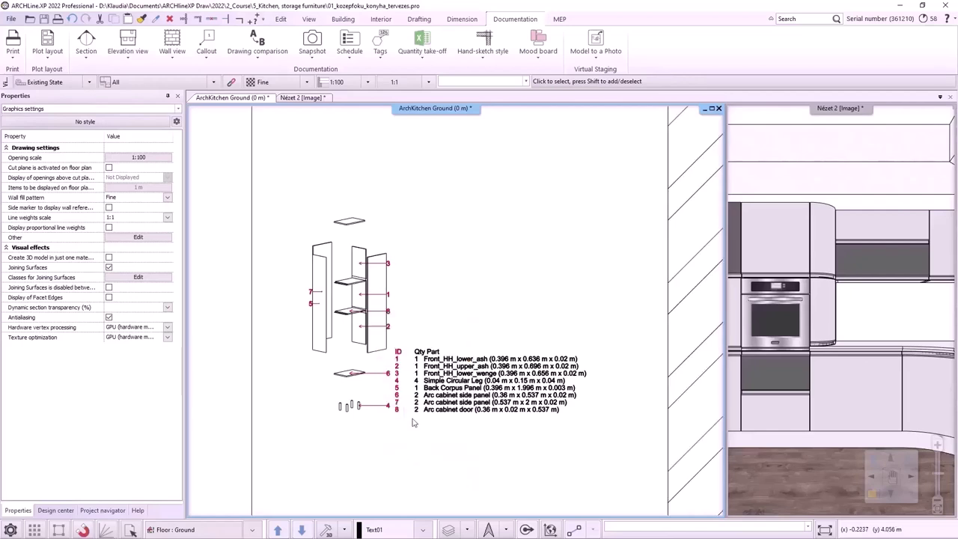
Start creating tags for the Cabinet type and hide the ID, Floor and Style parameters in the cabinet tag.
scroll(460, 315, down, 5)
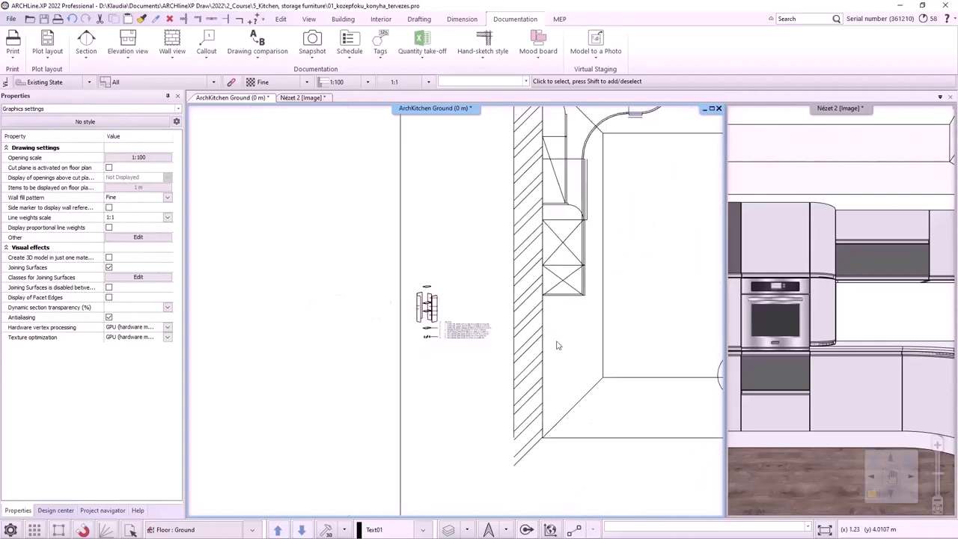
scroll(401, 289, down, 4)
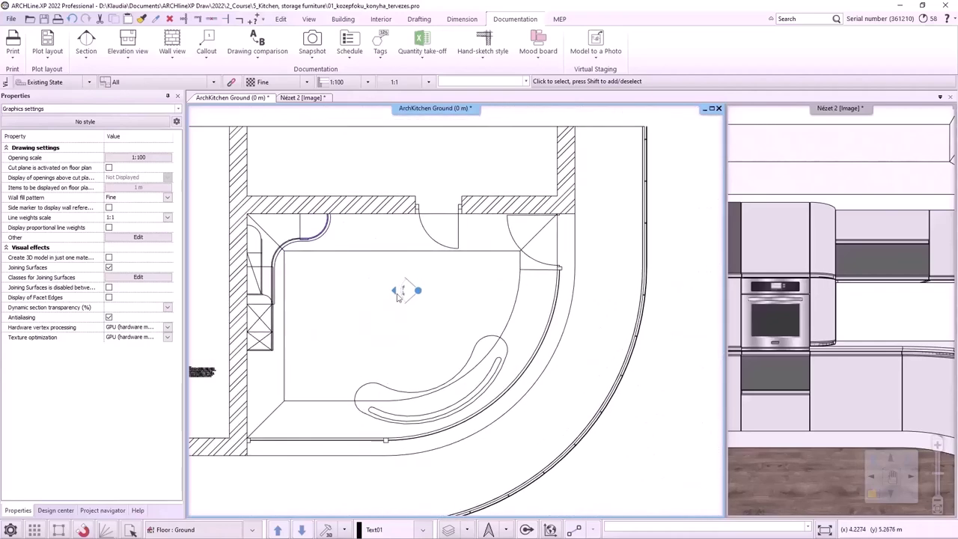
click(349, 46)
click(380, 58)
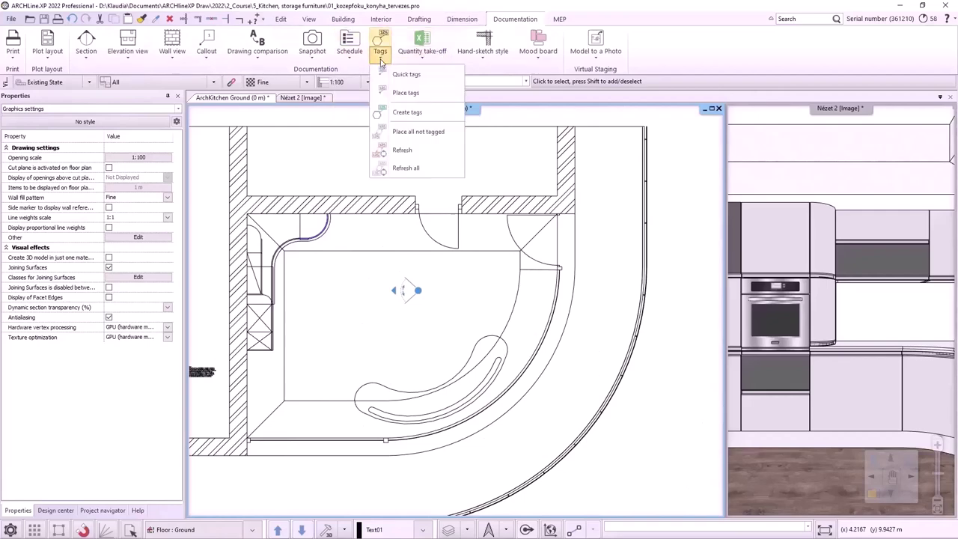
click(407, 113)
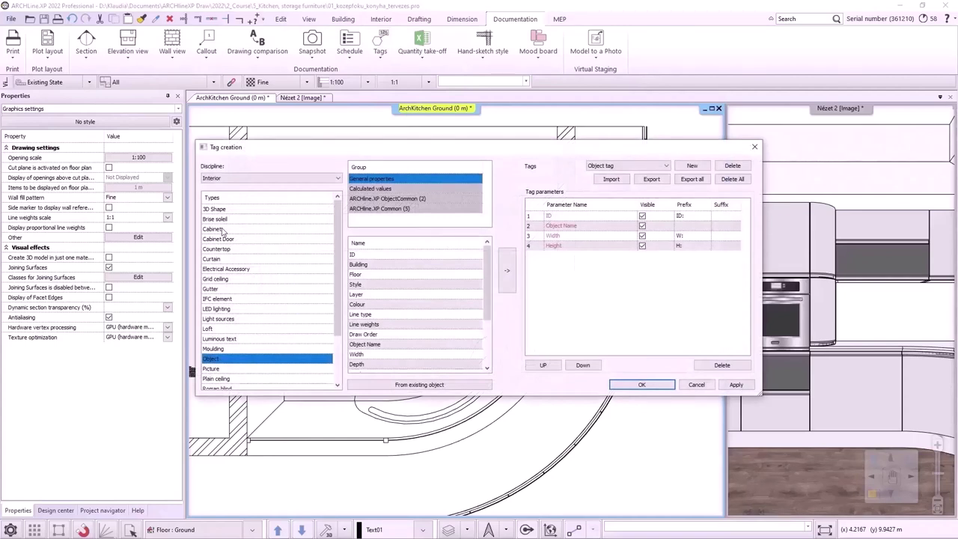
click(222, 229)
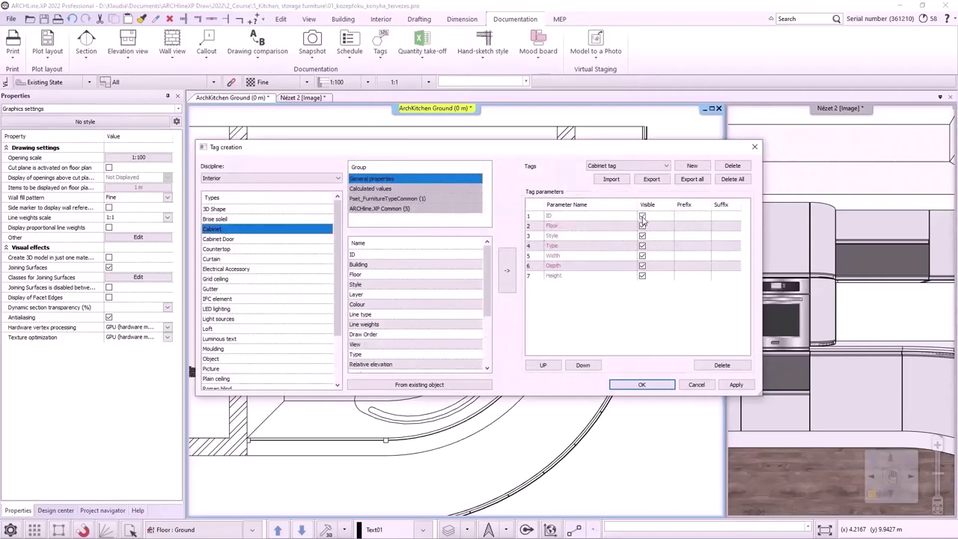
click(643, 217)
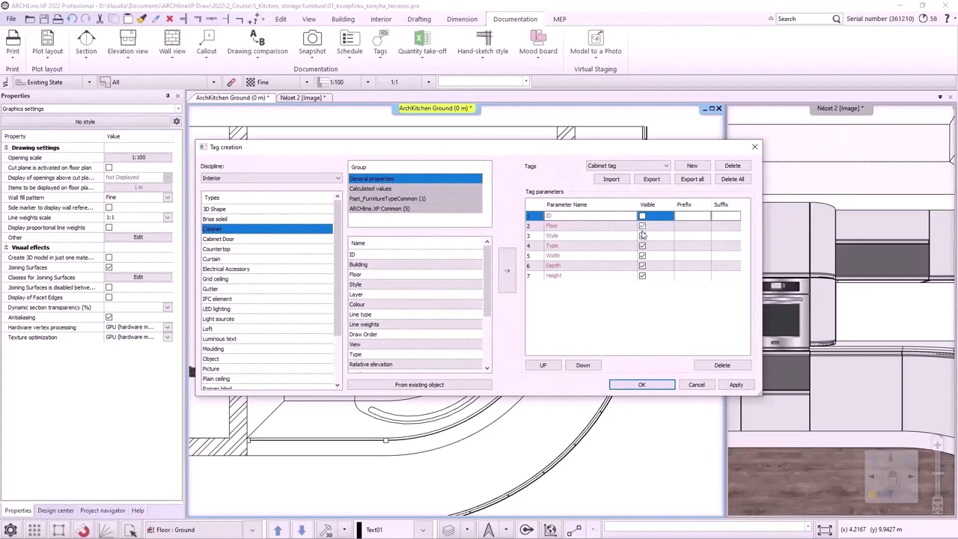
click(642, 226)
click(643, 237)
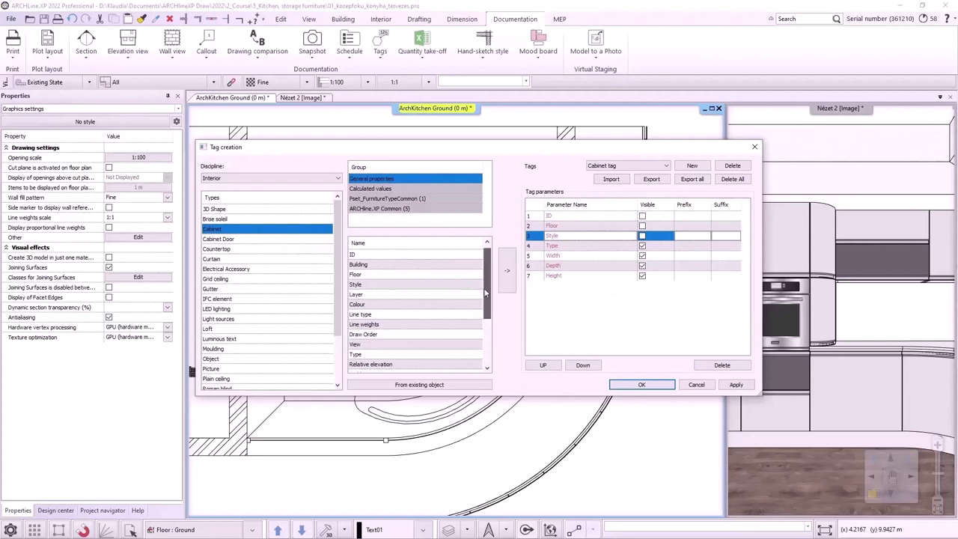
Add Components and quantities to the cabinet tag, prefix width, depth and height with W:, D: and H:, and accept the tag definition.
drag(484, 292, 482, 343)
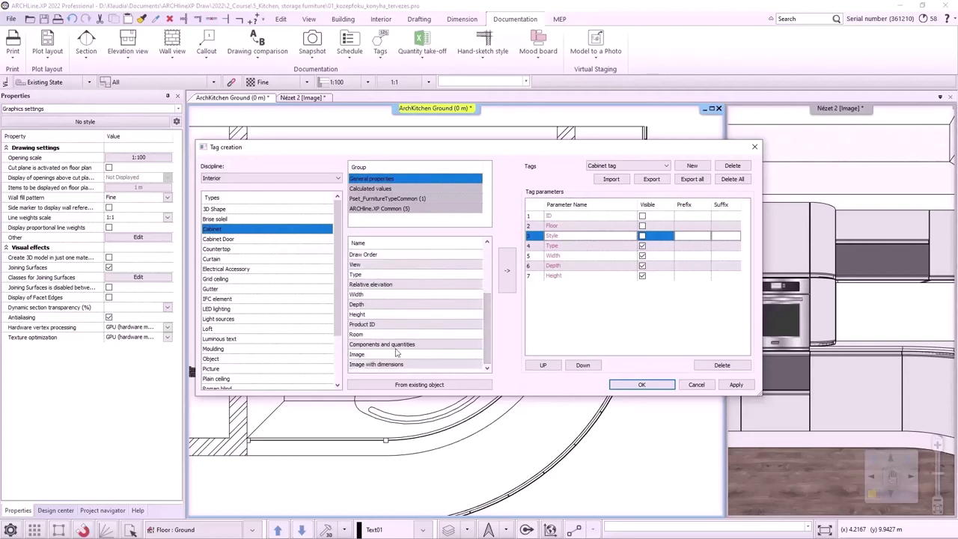
click(398, 346)
click(507, 271)
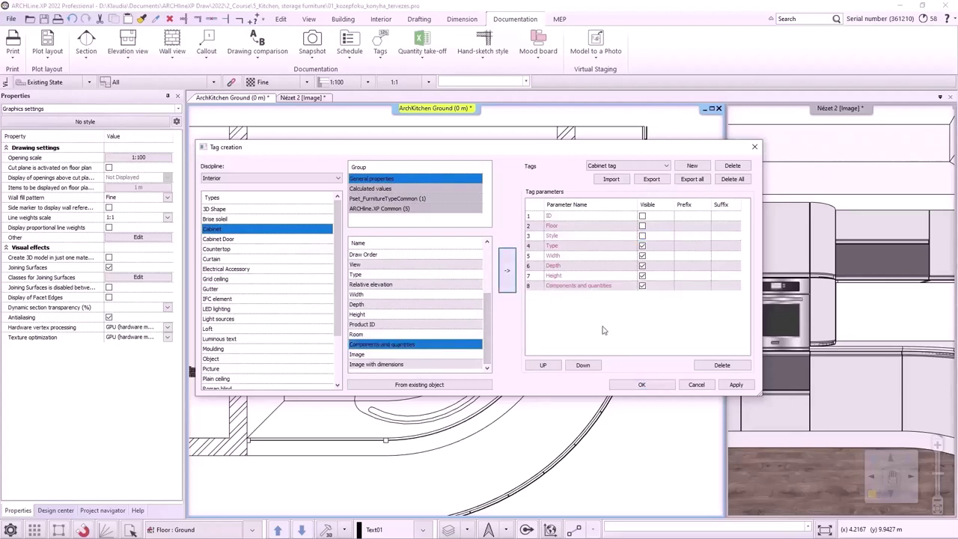
click(685, 255)
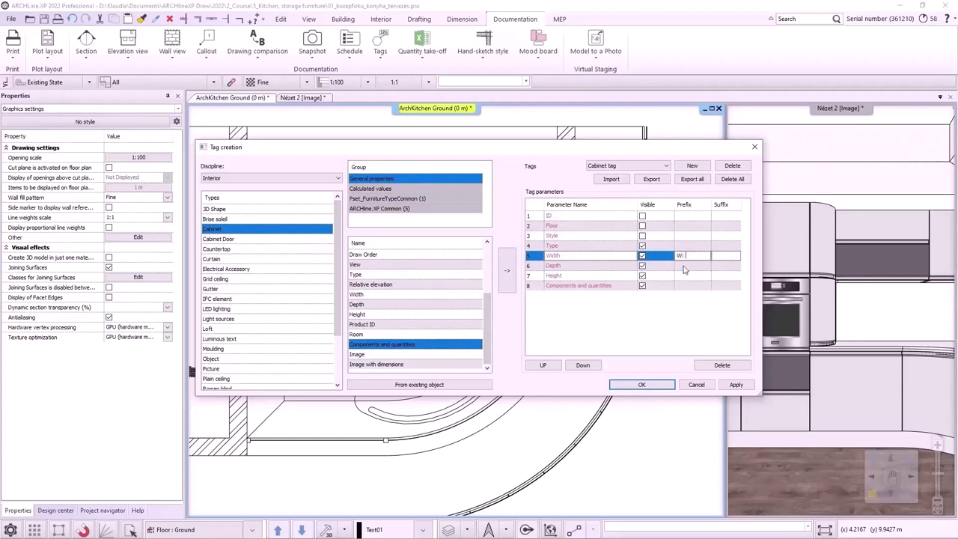
text(W:)
click(690, 265)
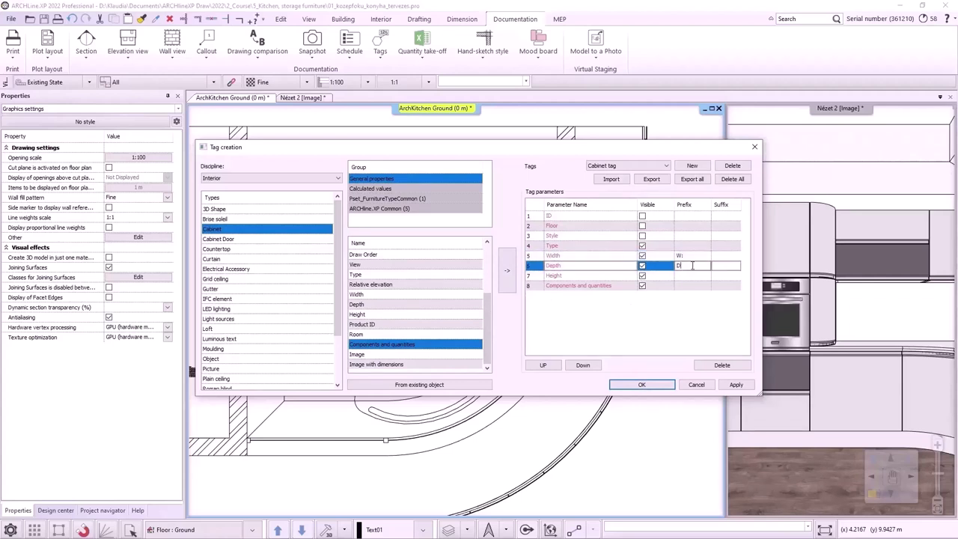
click(686, 276)
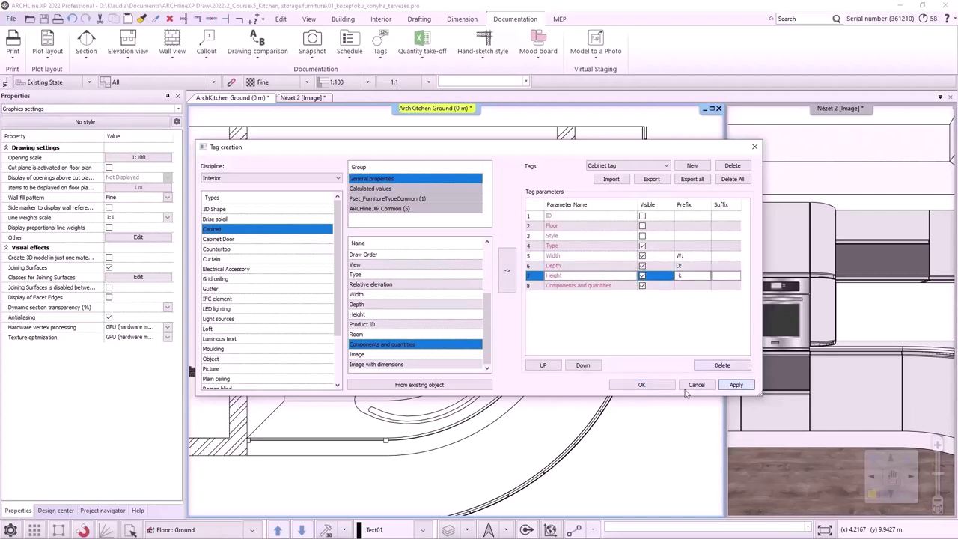
click(642, 385)
Place a cabinet tag with default formatting on the end tall cabinet, putting its table in the empty area outside the plan's outer wall.
click(380, 47)
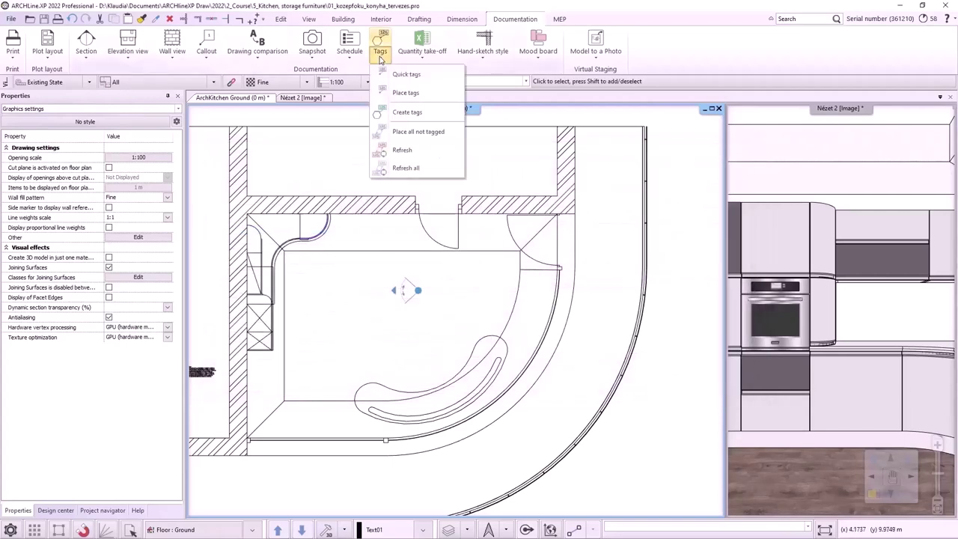
click(405, 93)
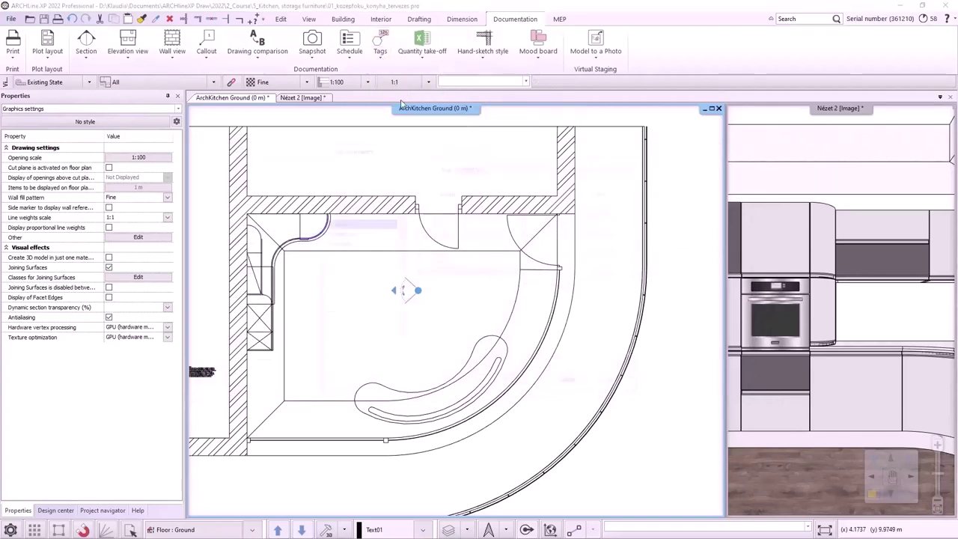
click(506, 386)
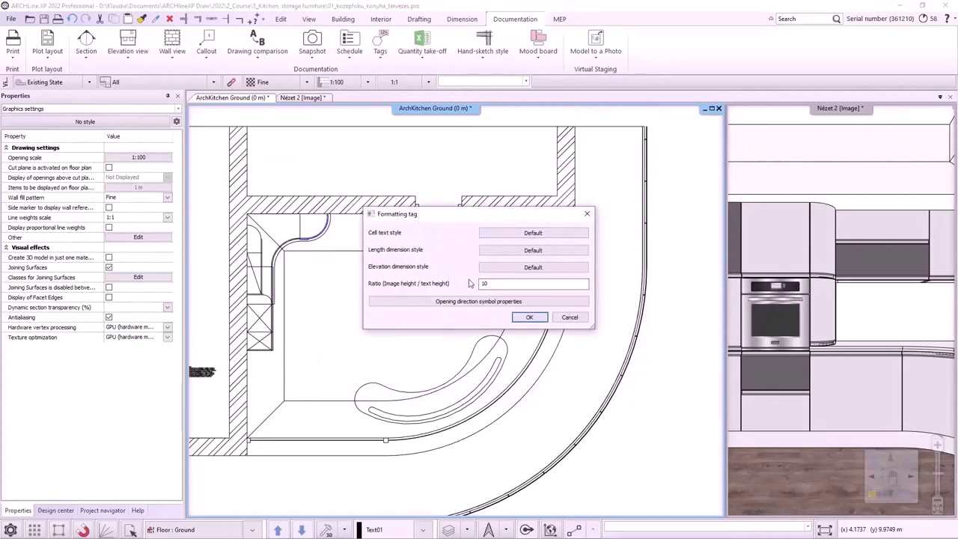
click(529, 317)
scroll(396, 285, up, 4)
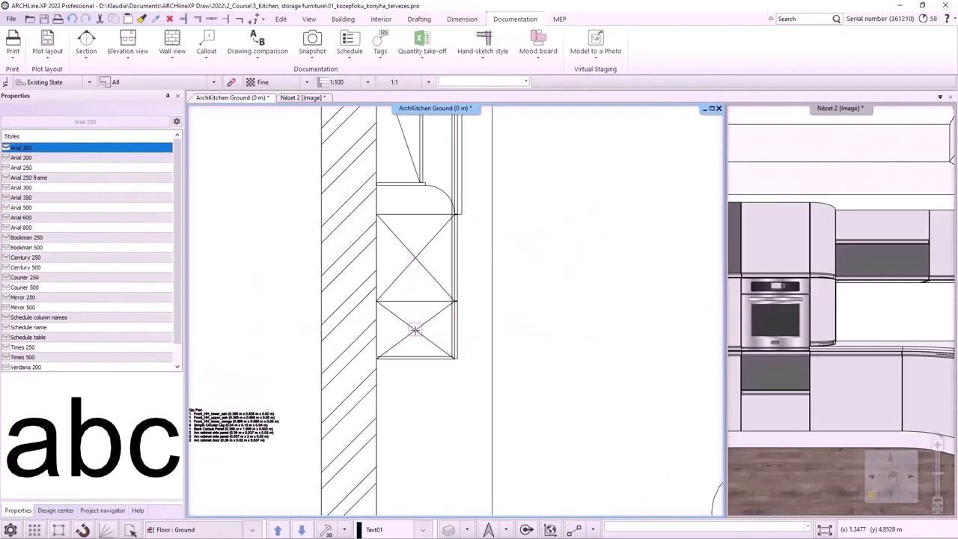
click(415, 330)
scroll(375, 322, down, 3)
scroll(269, 324, down, 2)
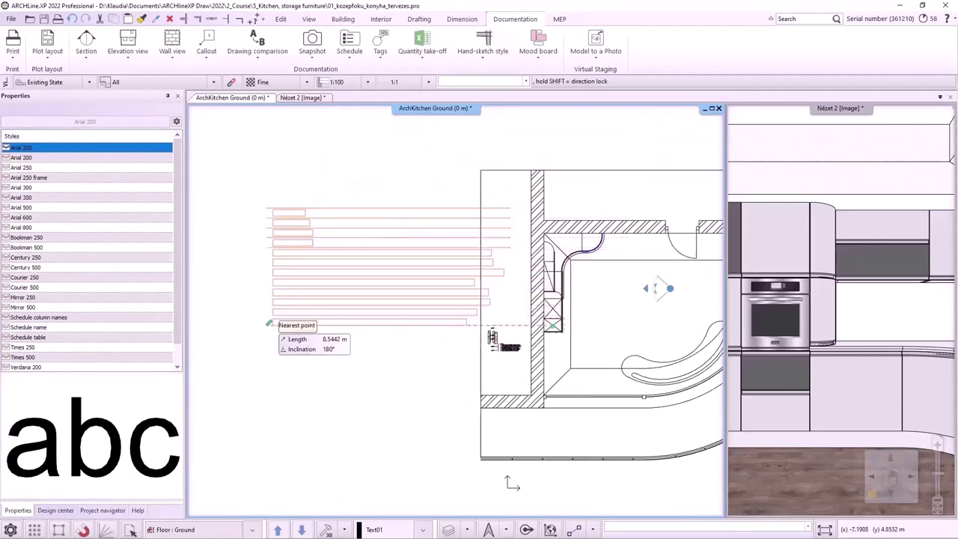
click(223, 335)
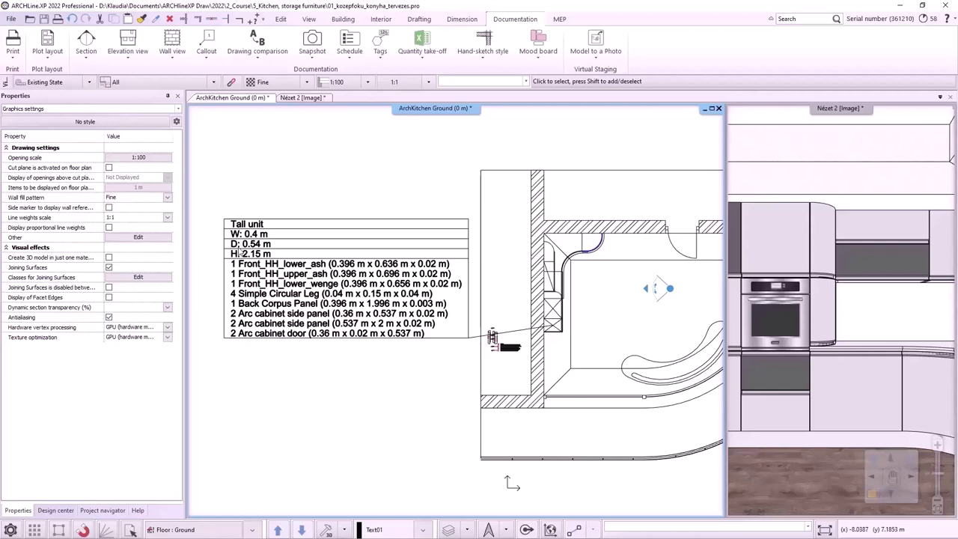
Inspect the pointer line of the tall cabinet's tag and update the tag.
click(514, 333)
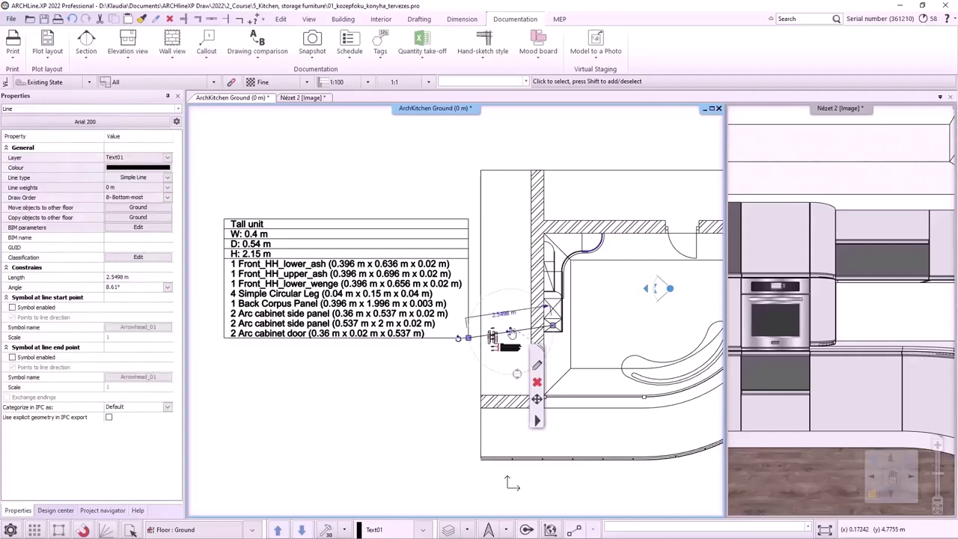
click(364, 299)
right_click(364, 298)
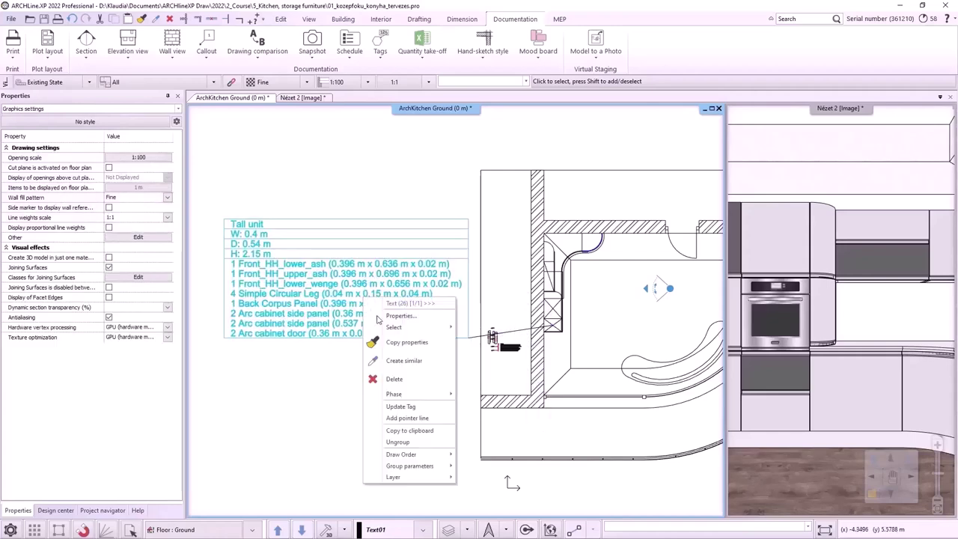
click(405, 407)
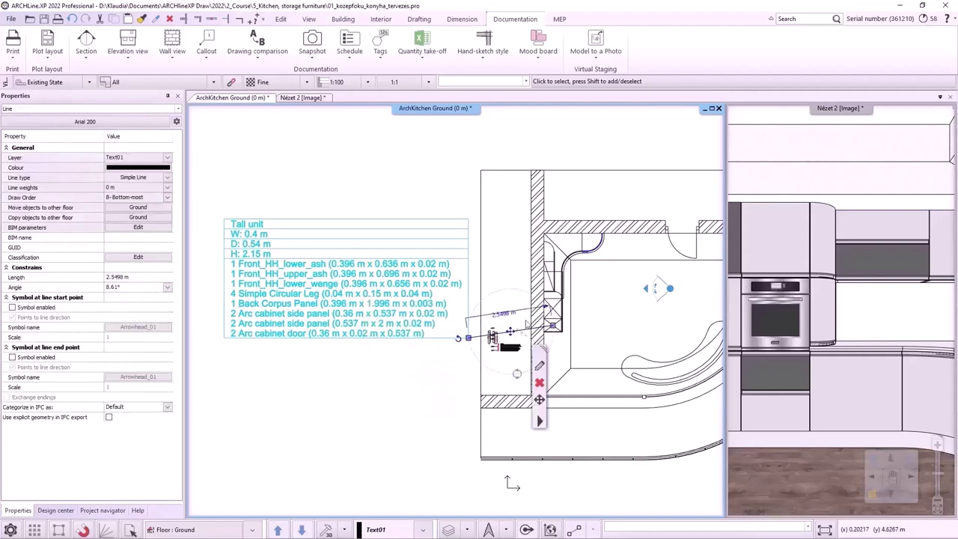
click(391, 379)
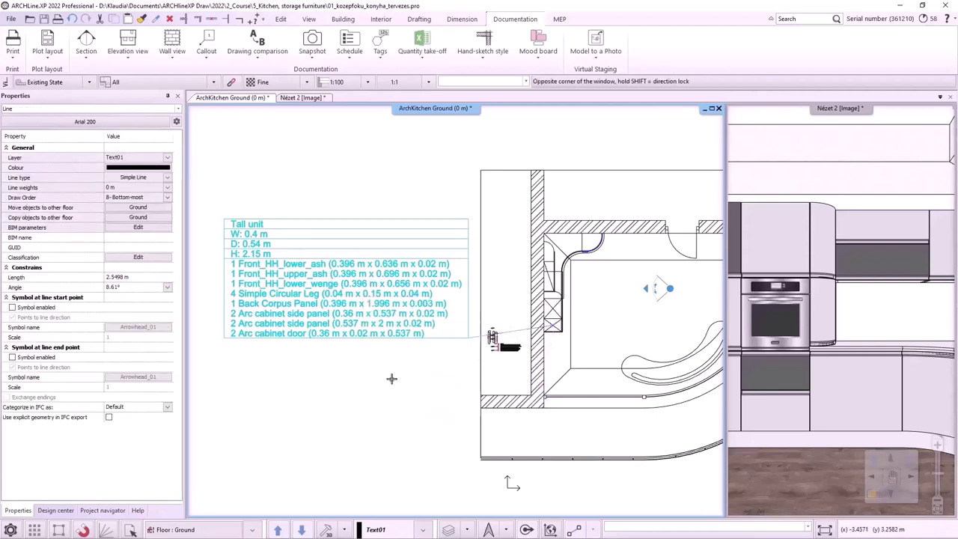
click(464, 356)
Export an Excel quantity list of only the Cabinet elements as Consignation.xlsx in the 5_Kitchen, storage furniture folder.
scroll(464, 356, down, 3)
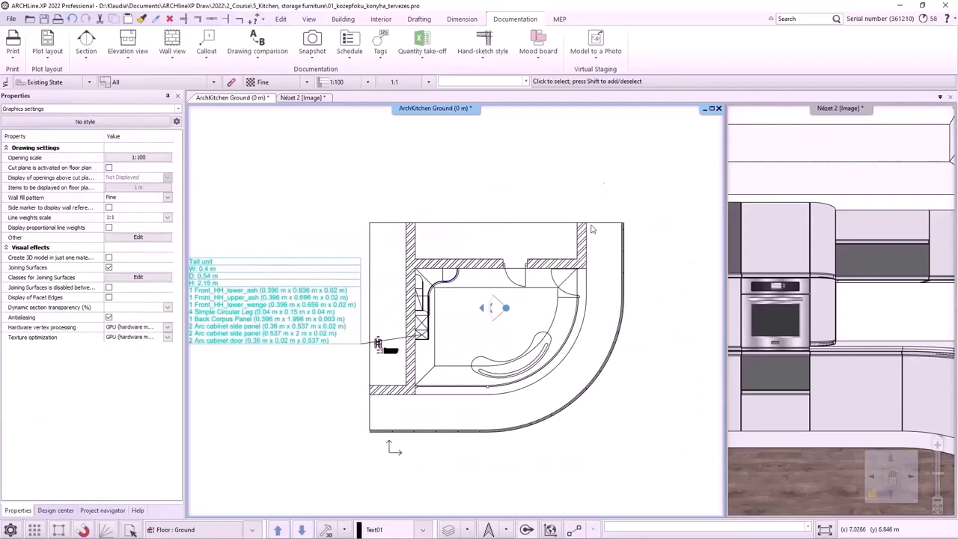
click(427, 59)
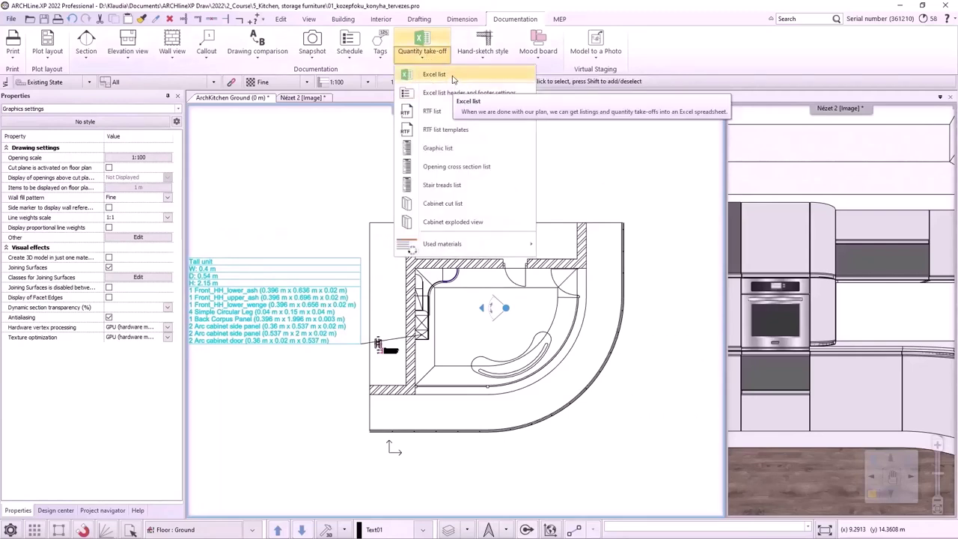
click(449, 75)
click(466, 221)
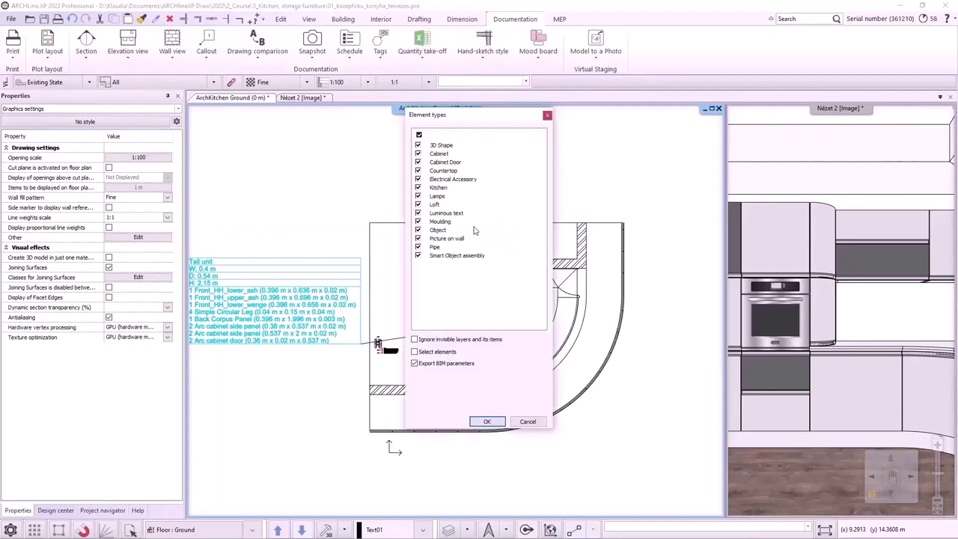
click(419, 135)
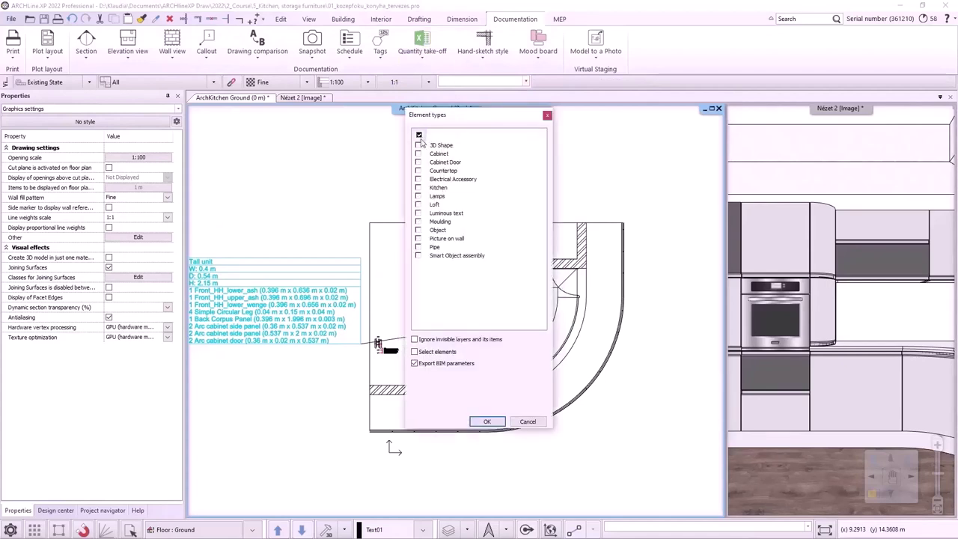
click(418, 154)
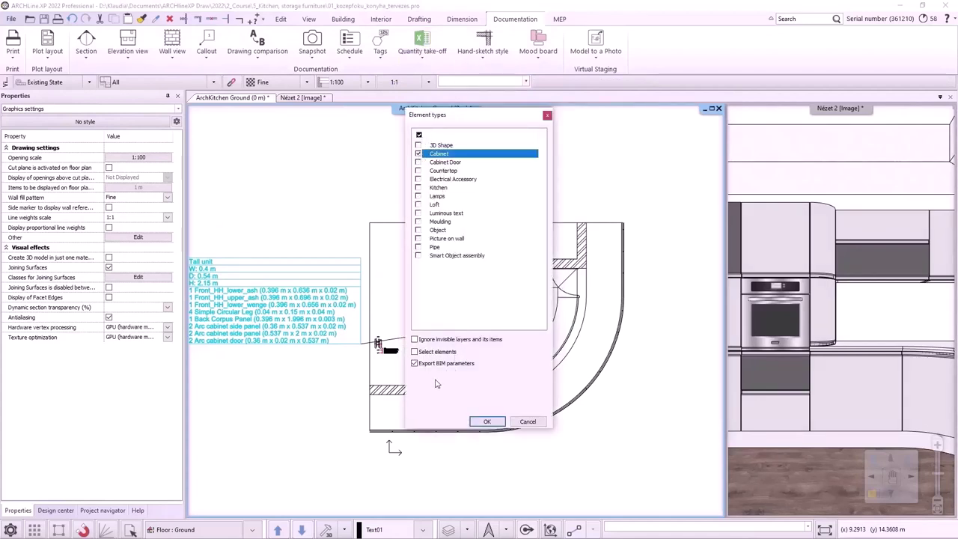
click(415, 363)
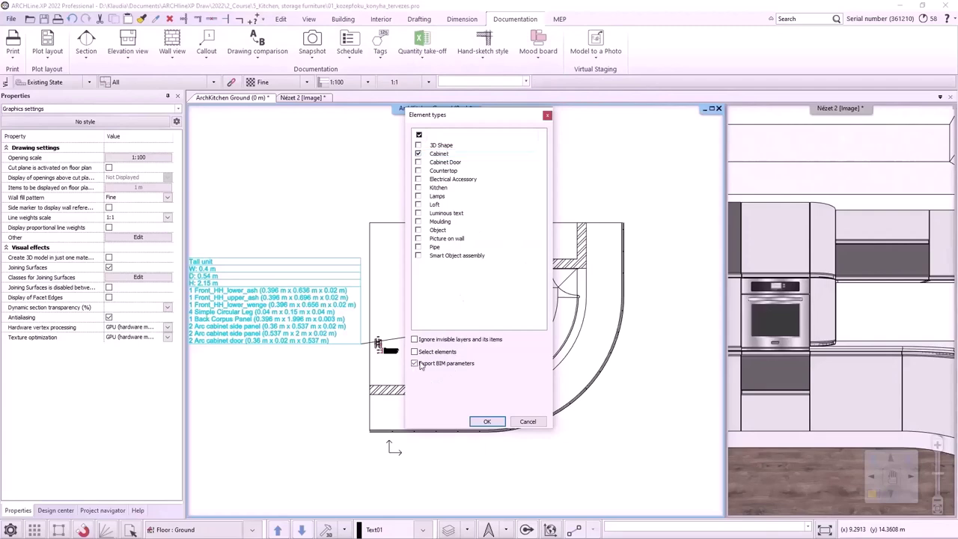
click(487, 421)
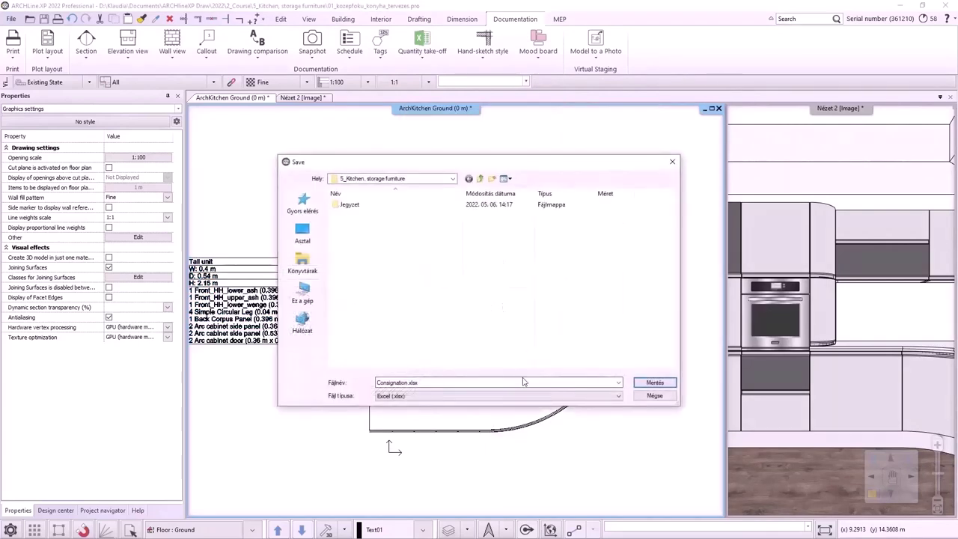
click(655, 383)
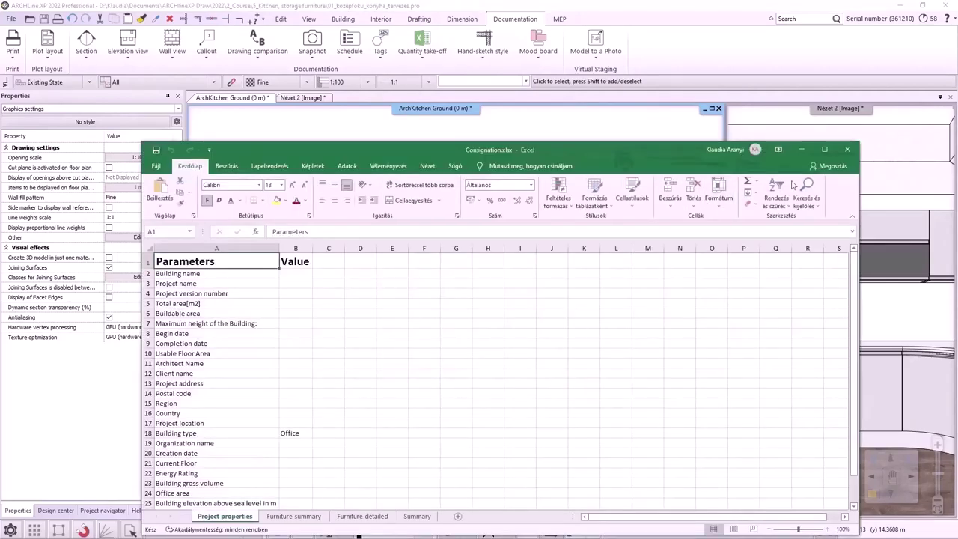
Enlarge the exported workbook in Excel and review its Furniture summary, Furniture detailed and Summary sheets.
click(825, 149)
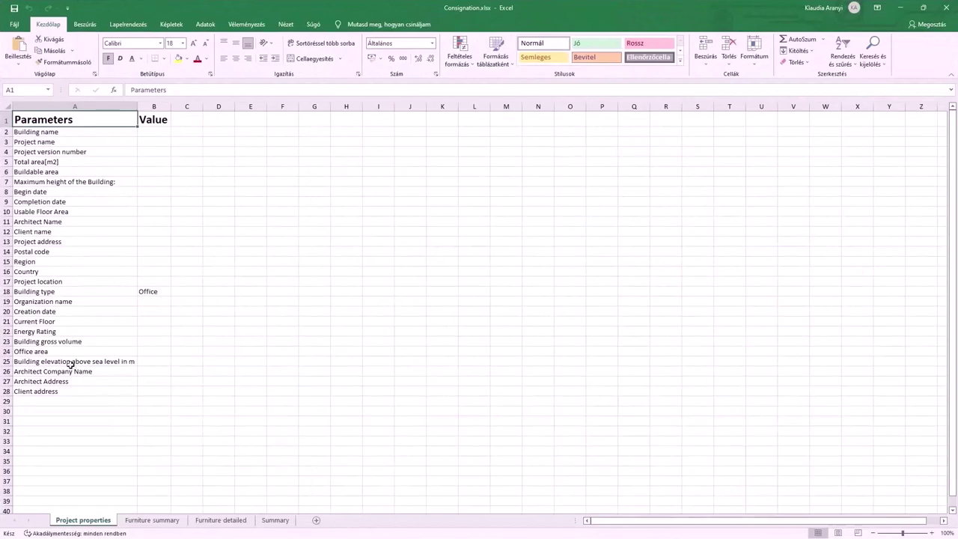
click(181, 522)
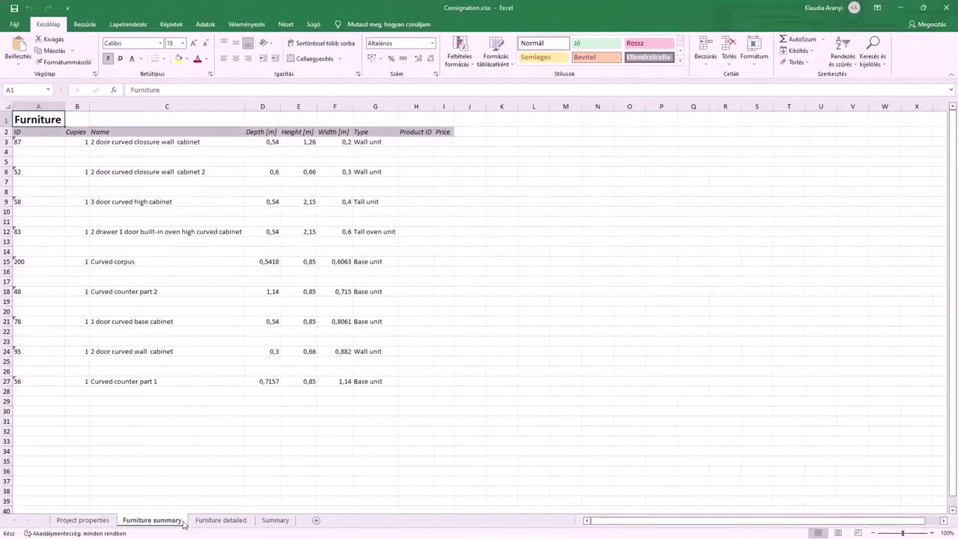
click(214, 523)
click(279, 523)
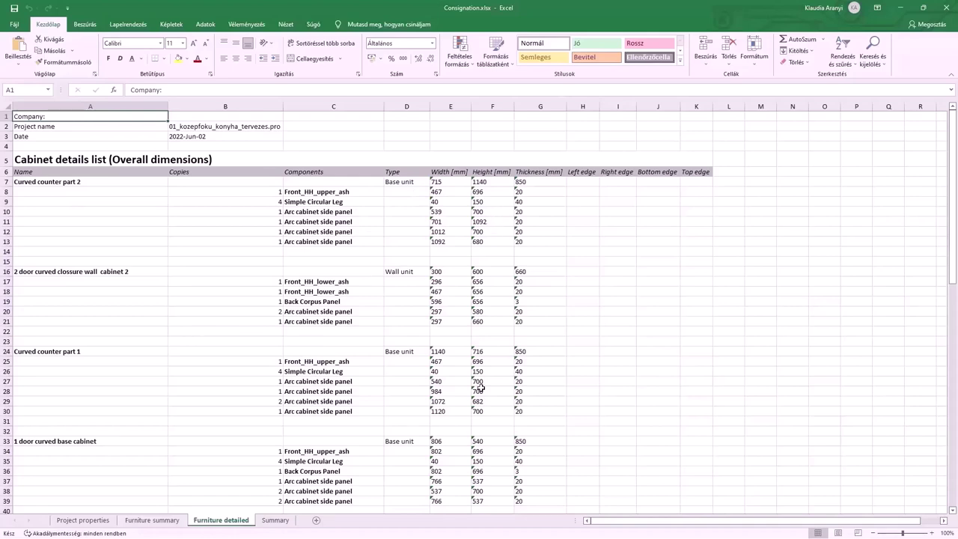
click(275, 520)
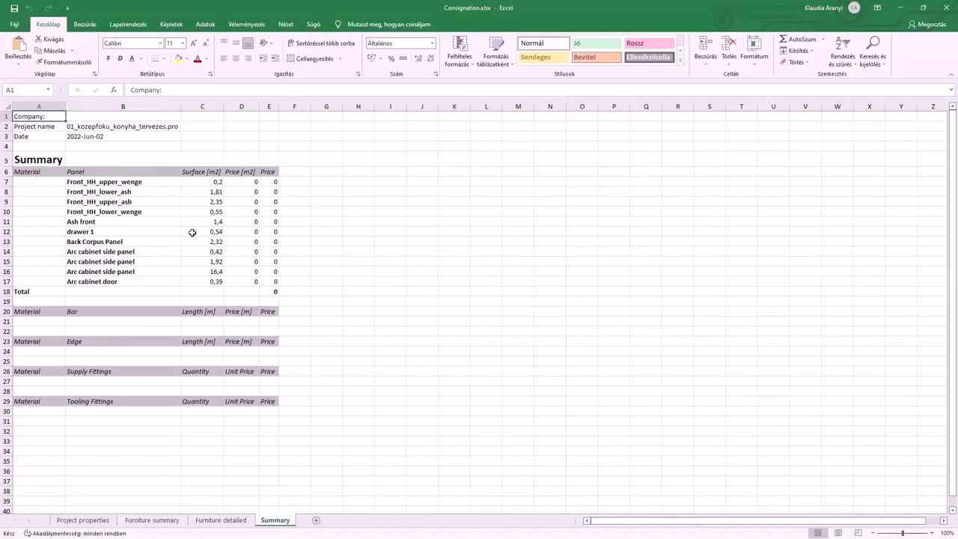
Close the Excel workbook and bring the Nézet 2 kitchen view into the main drawing area.
click(940, 9)
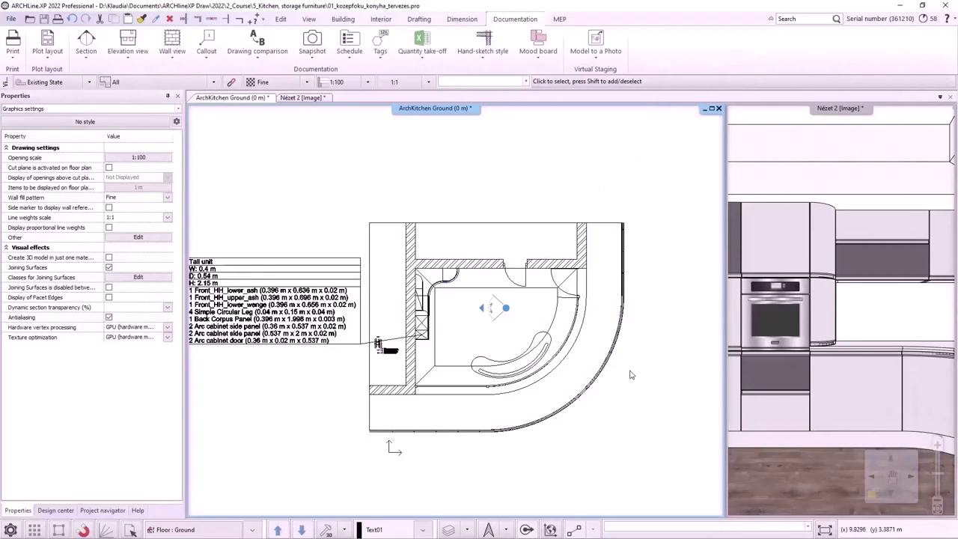
click(284, 97)
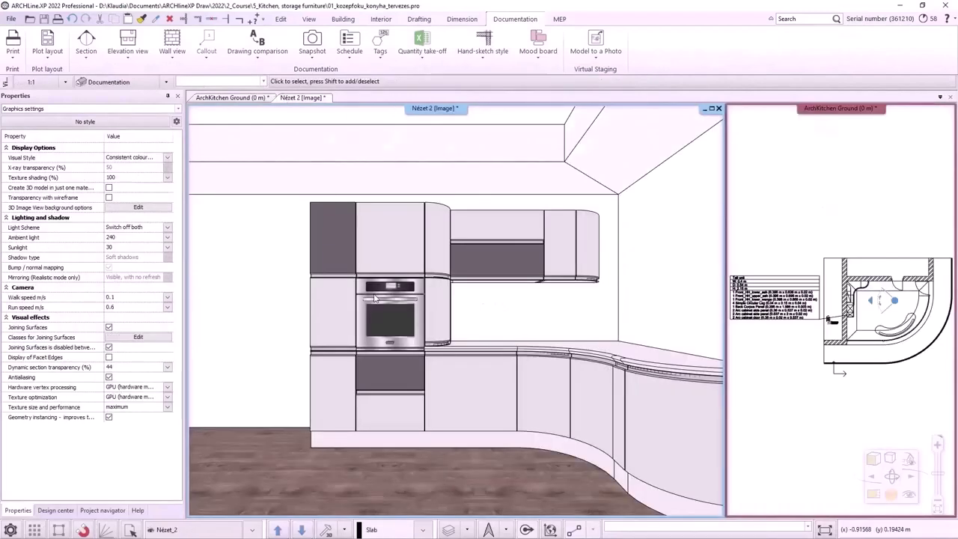